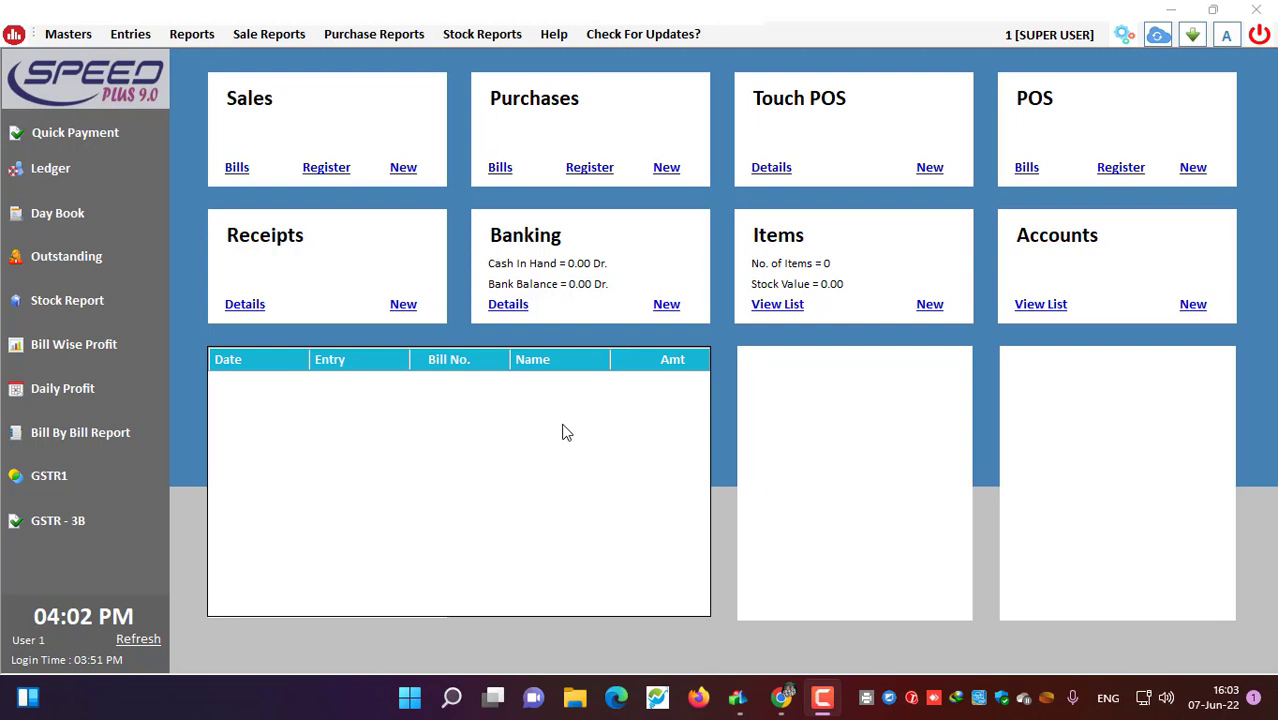
Step: Open the Additional Fields settings and apply them to Call Recorder, keeping 8 fields
left_click(583, 435)
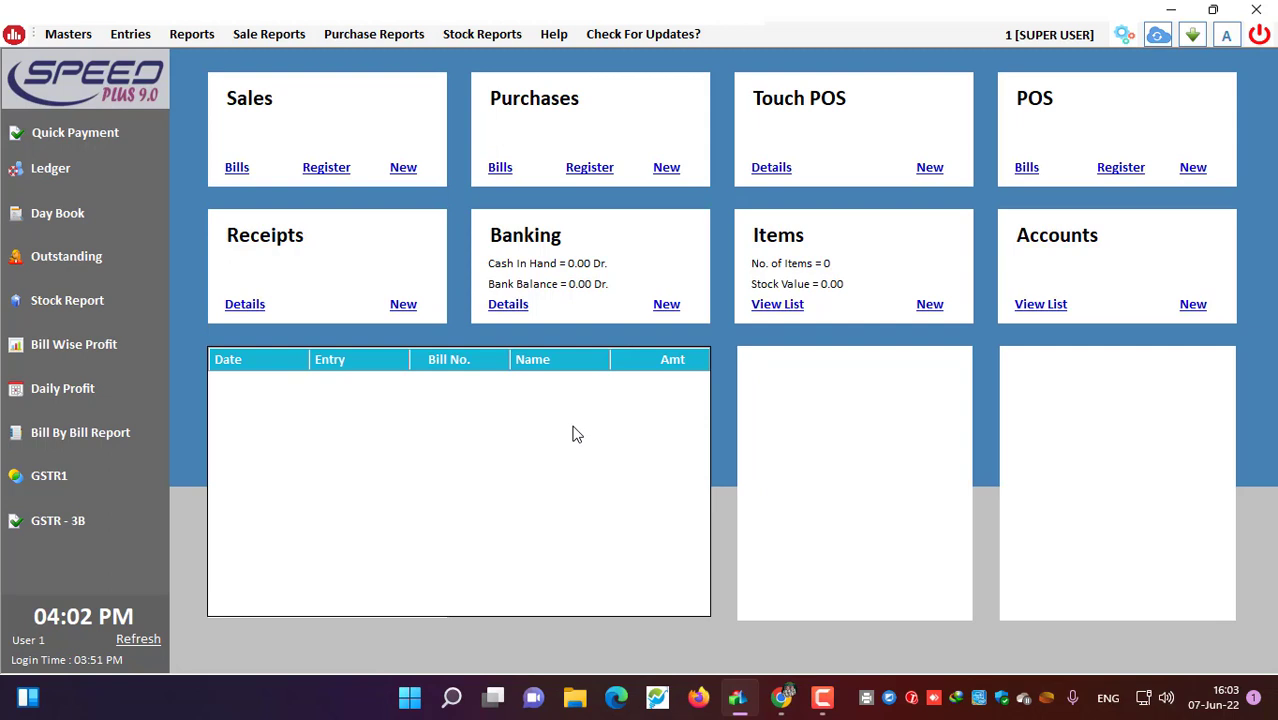
left_click(1124, 35)
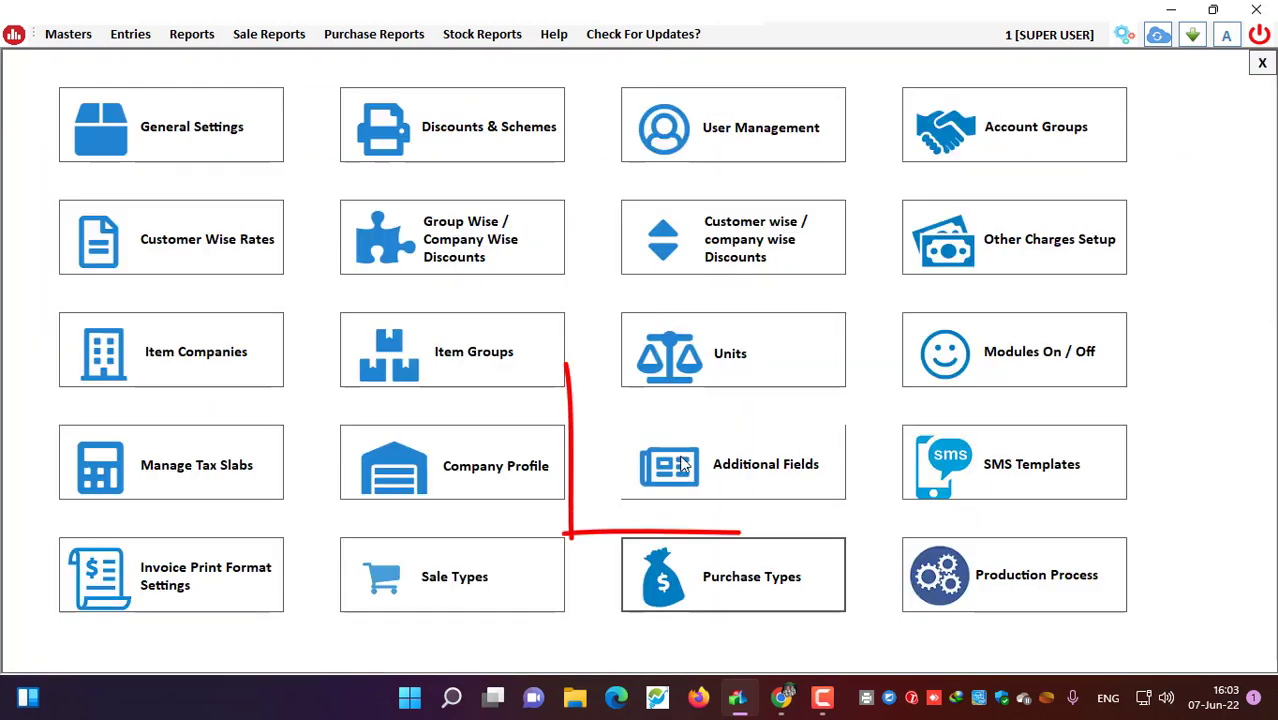
left_click(776, 483)
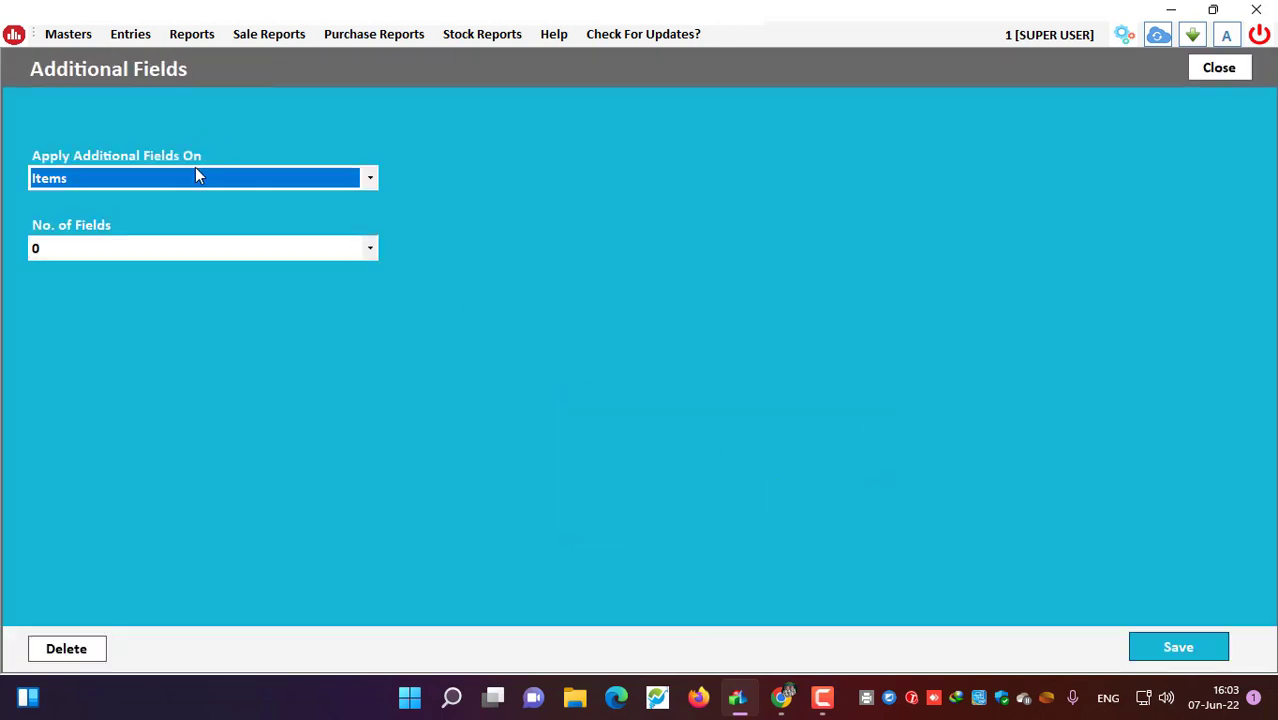
scroll(195, 168, "down", 1)
left_click(205, 183)
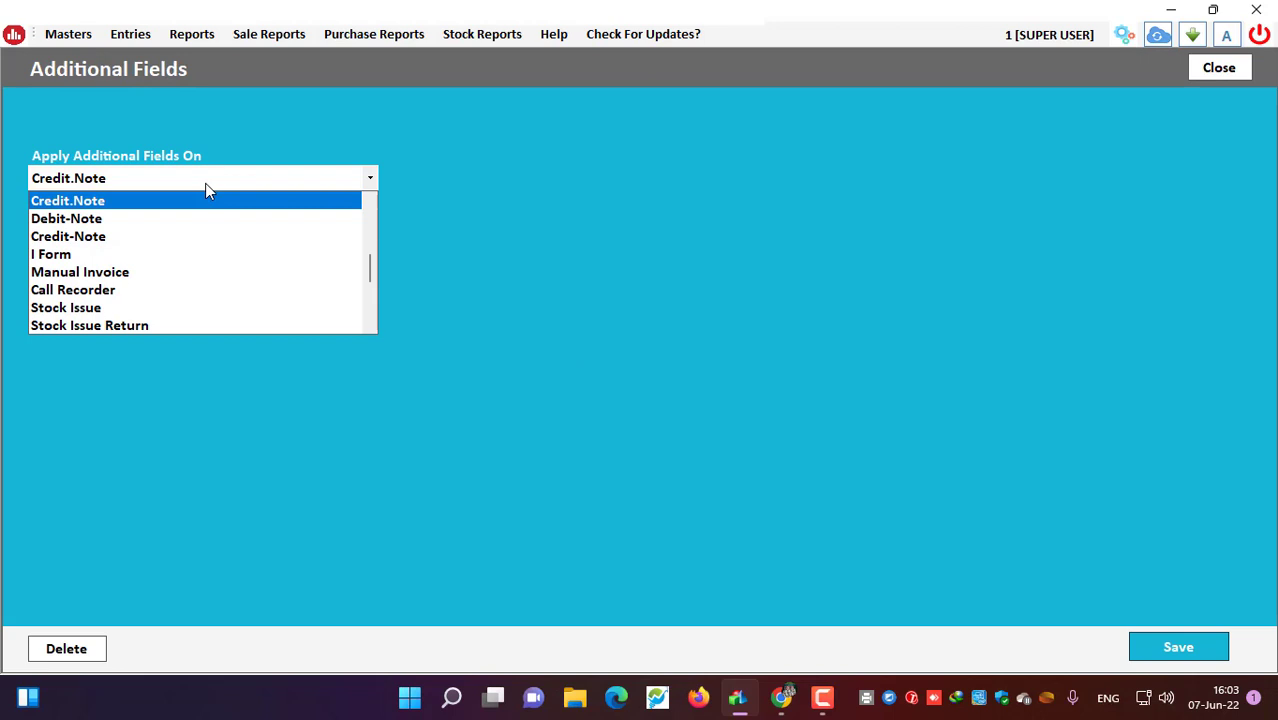
scroll(205, 205, "up", 2)
scroll(177, 248, "down", 2)
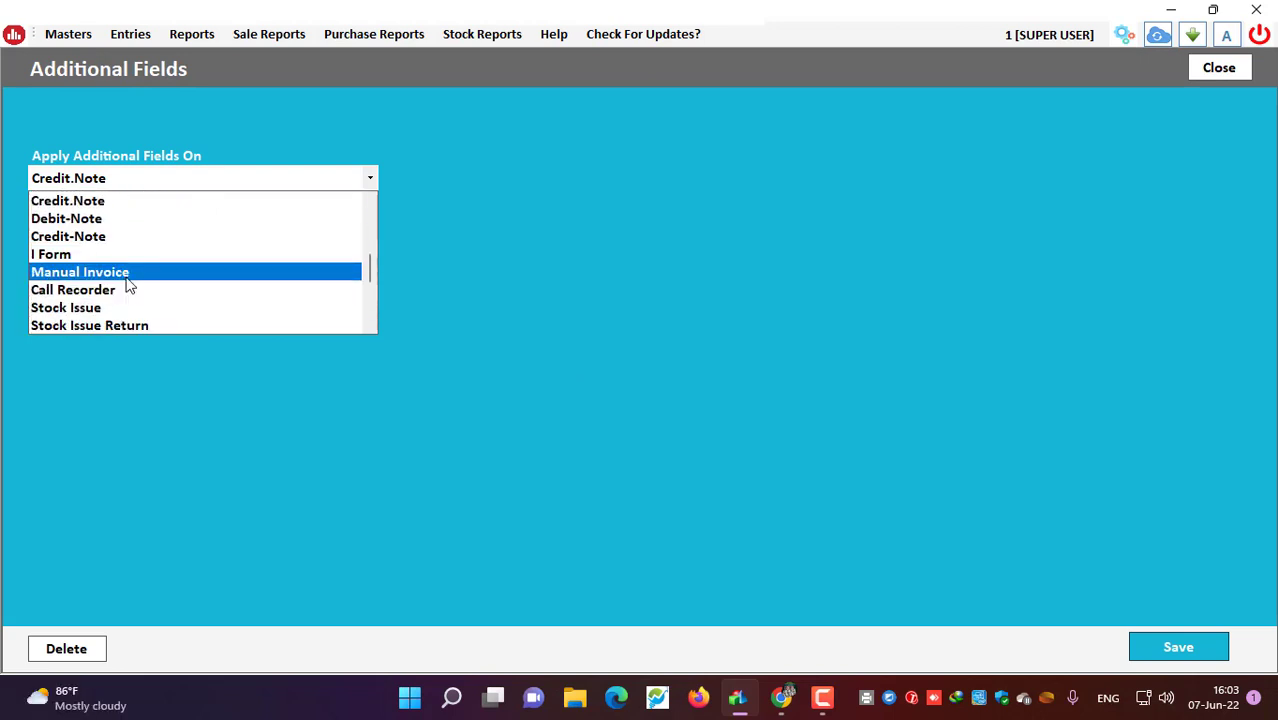
left_click(121, 289)
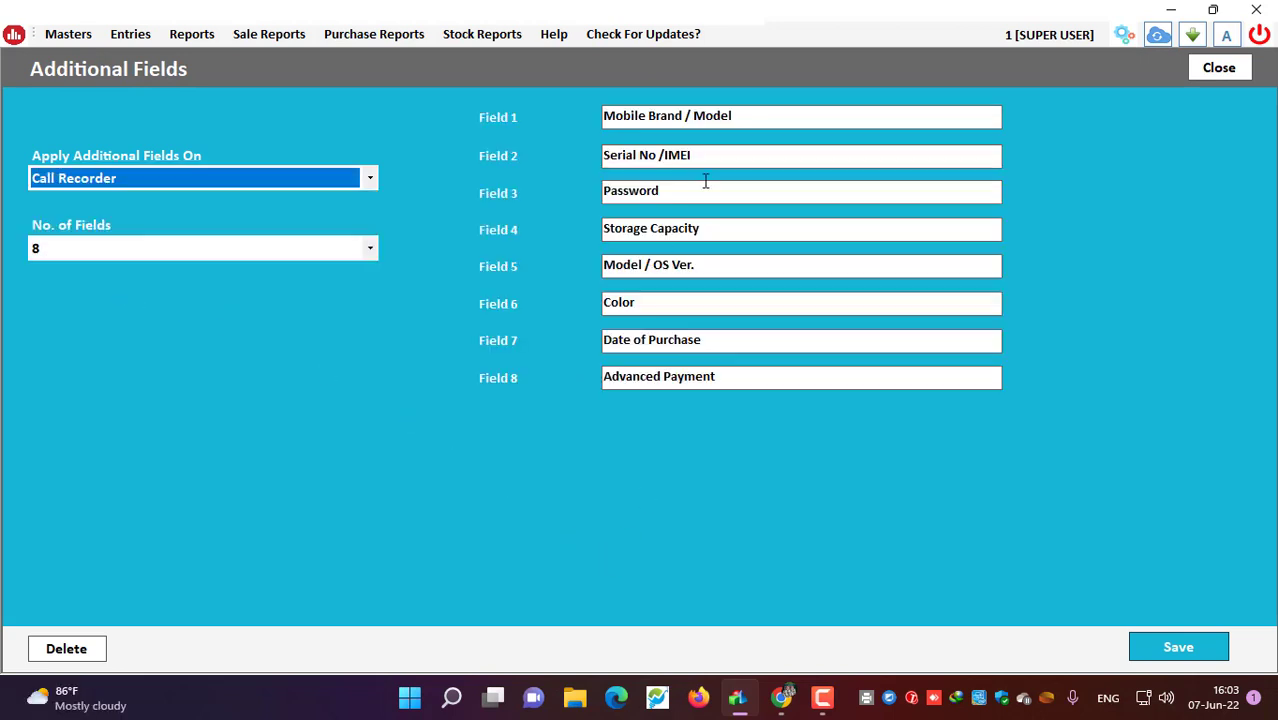
left_click(79, 252)
left_click(79, 252)
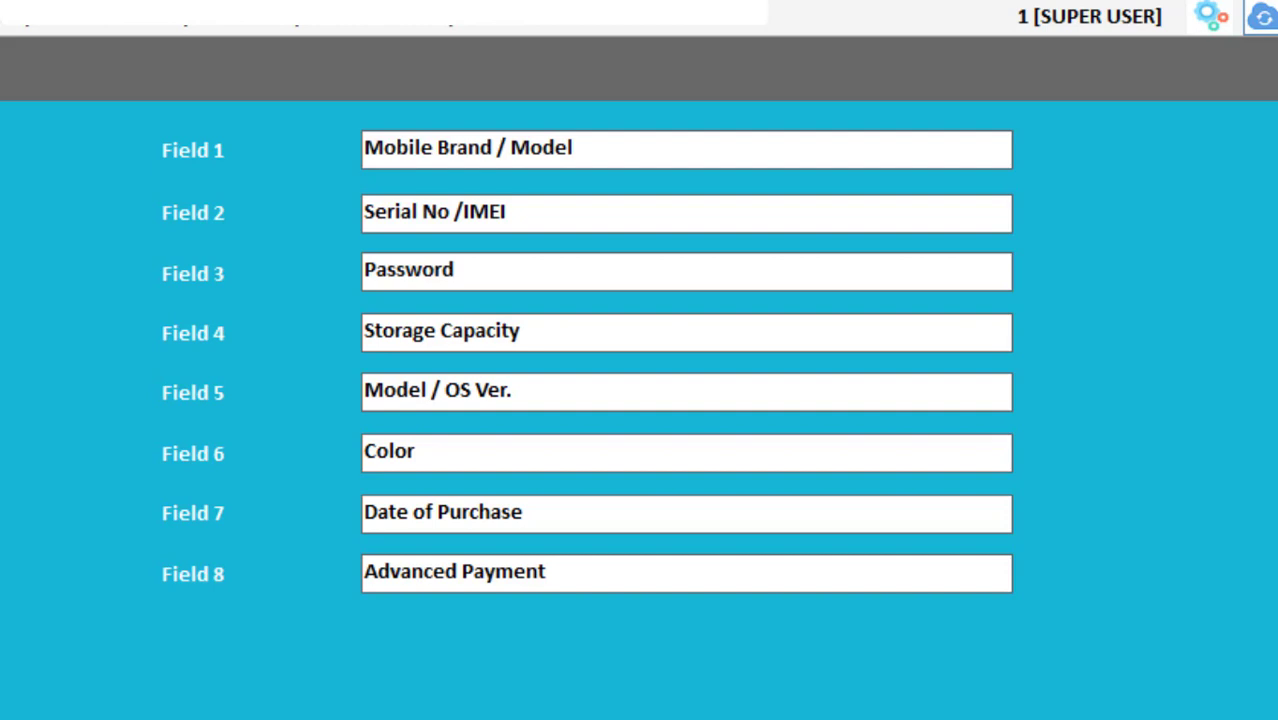
Step: Rename Field 8 to 'A.Payment' and Field 1 to 'Mobile Model:'
left_click(463, 574)
left_click_drag(463, 574, 381, 574)
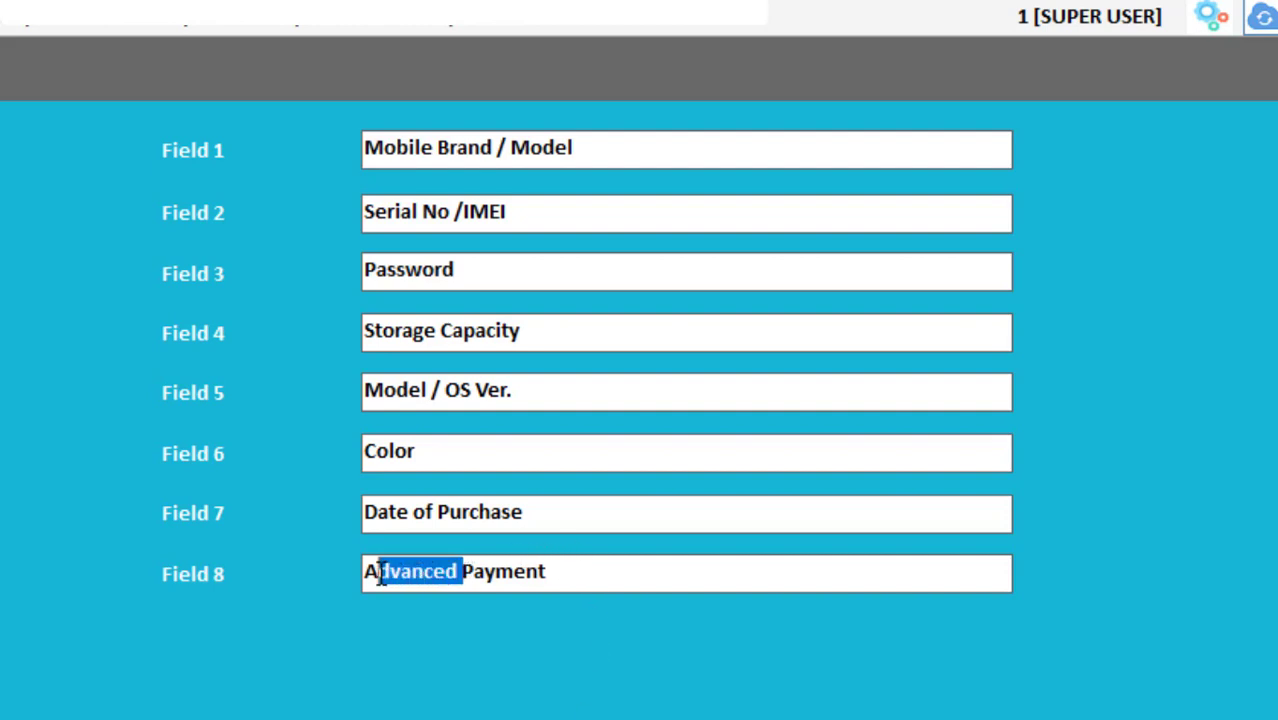
key("ctrl+a")
key("BackSpace")
key("ctrl+z")
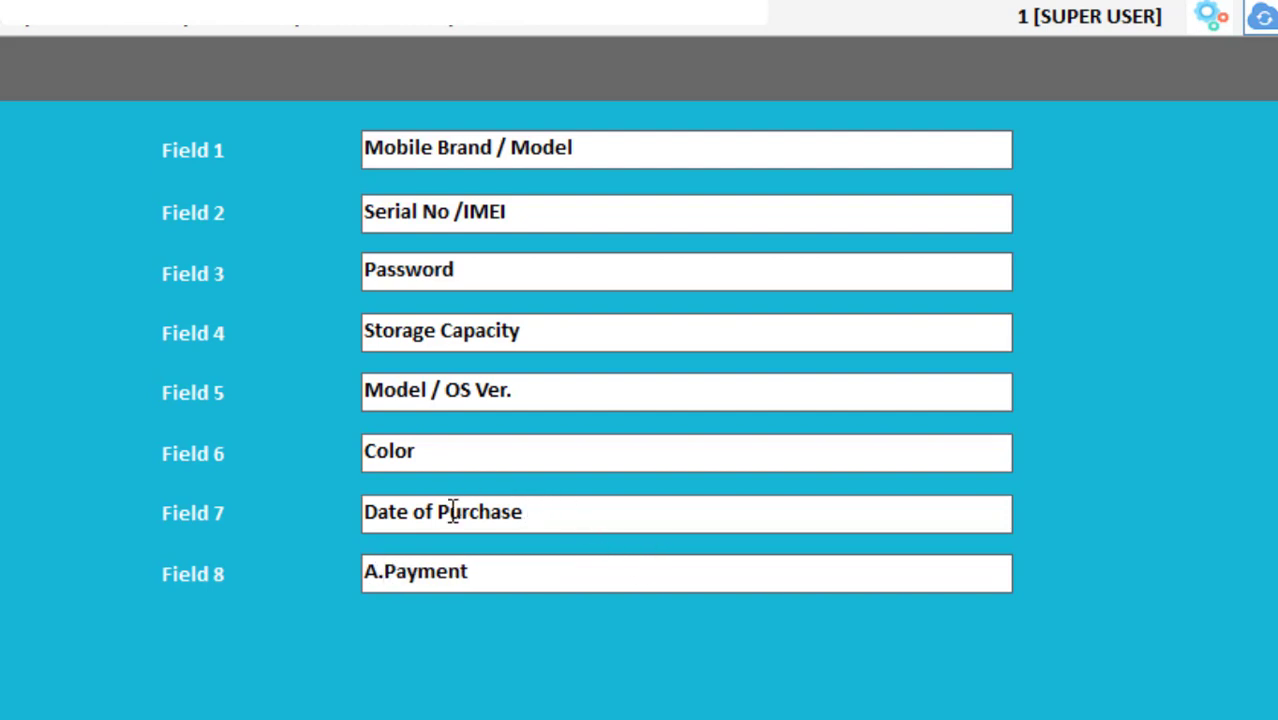
left_click_drag(531, 512, 449, 512)
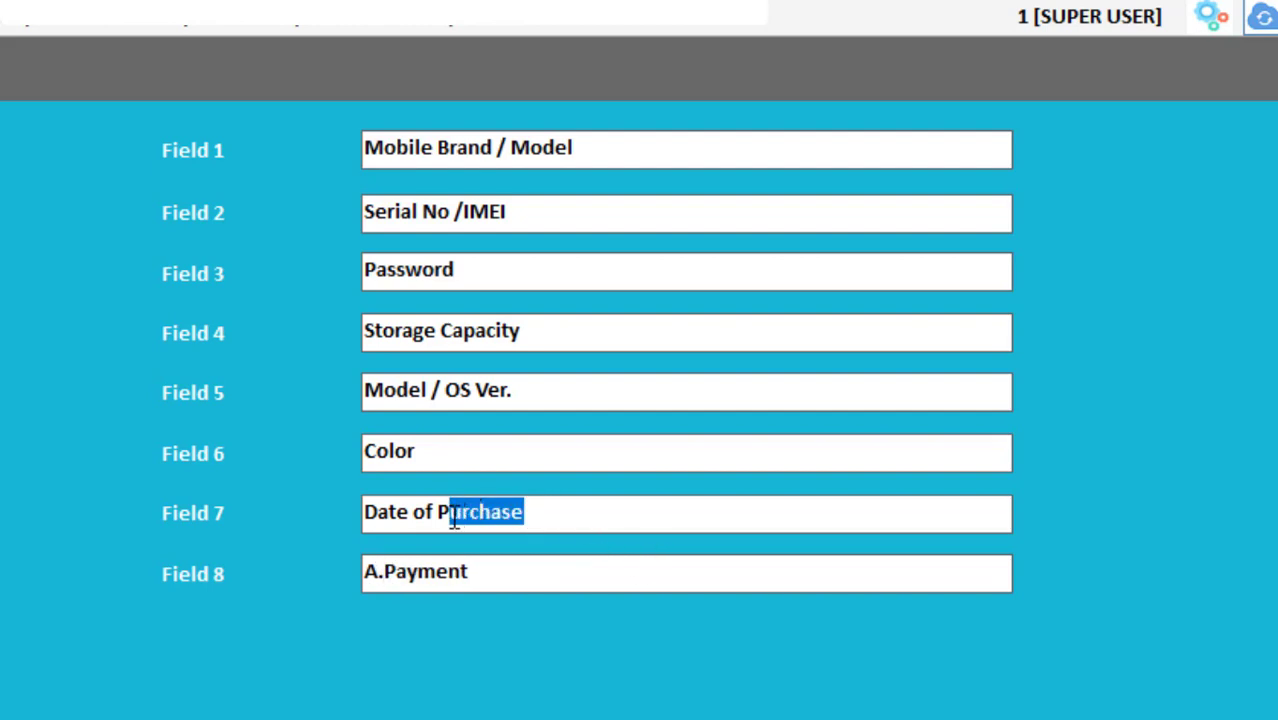
left_click(556, 514)
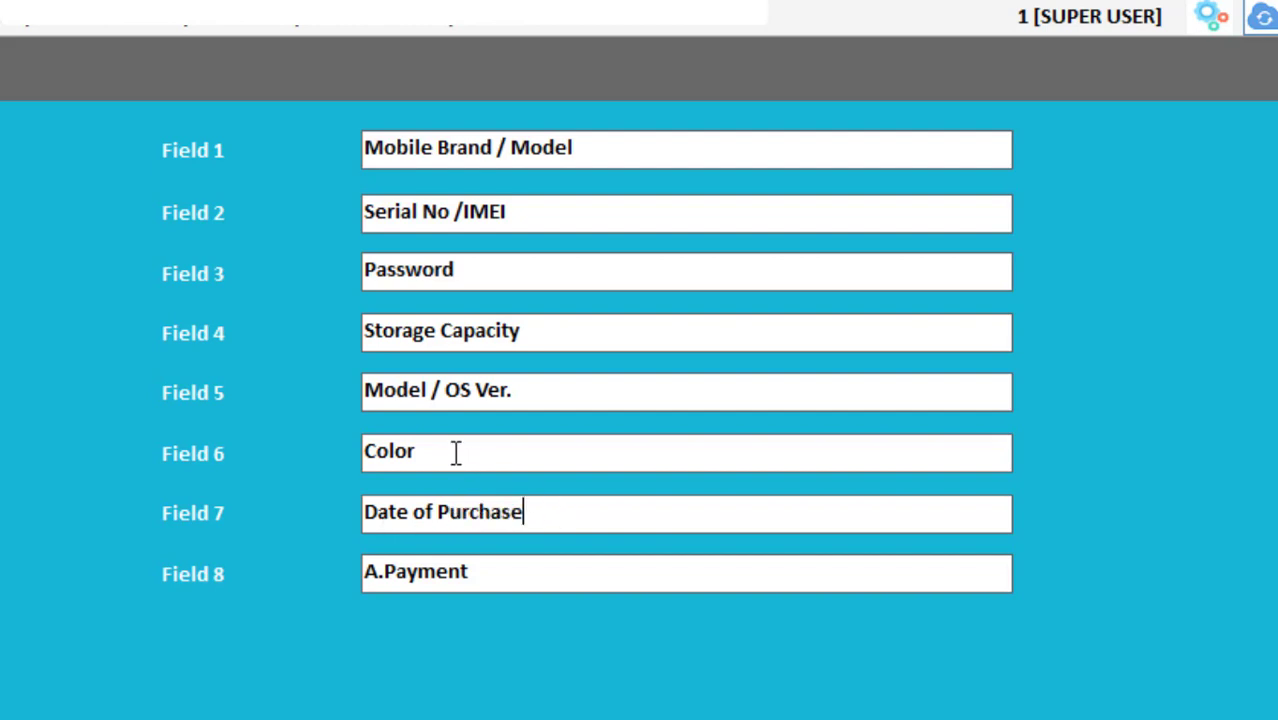
left_click(454, 451)
left_click_drag(510, 150, 440, 157)
key("BackSpace")
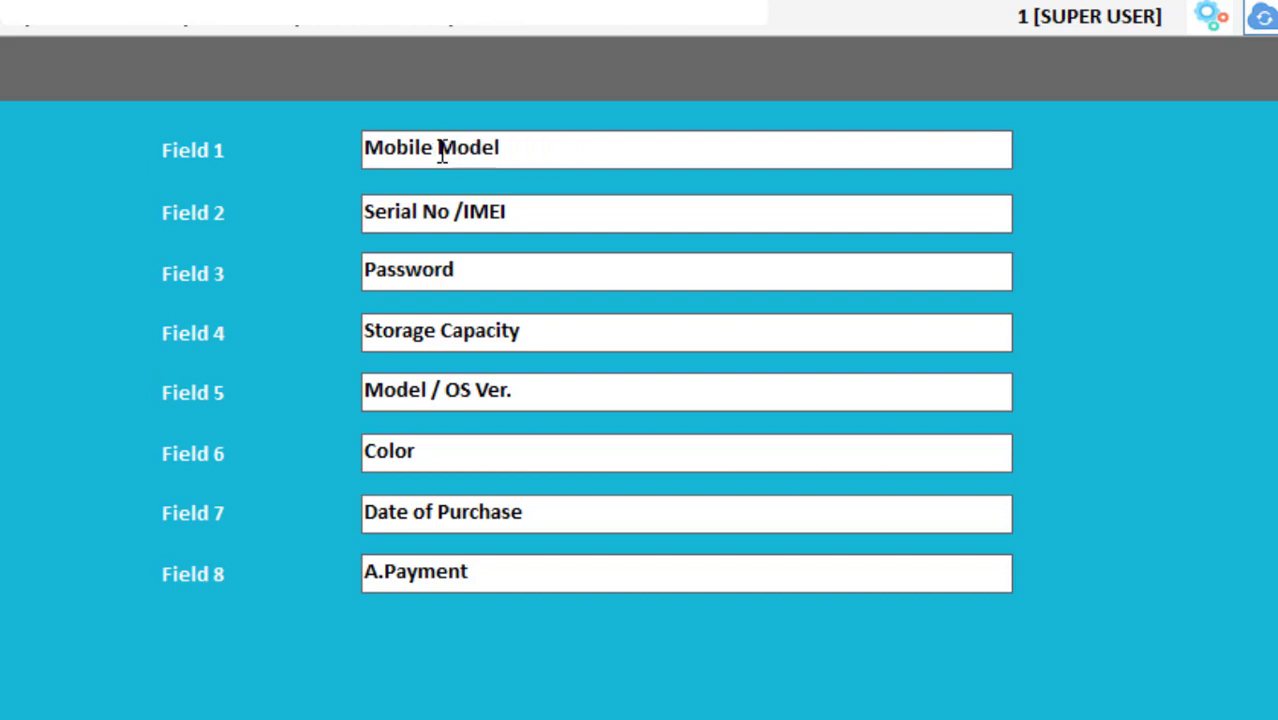
left_click(505, 154)
type(":")
Step: Review all eight Call Recorder field names, then save them
left_click_drag(525, 145, 331, 128)
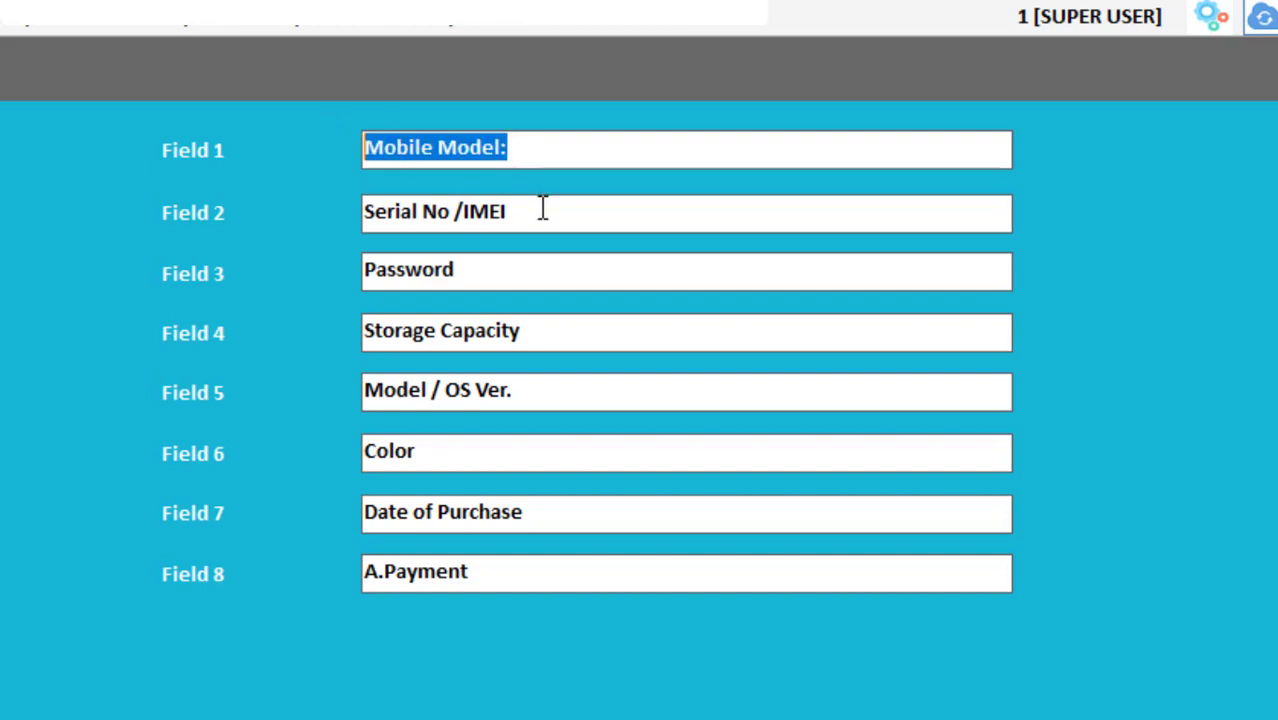
left_click_drag(542, 208, 298, 203)
left_click_drag(470, 282, 302, 272)
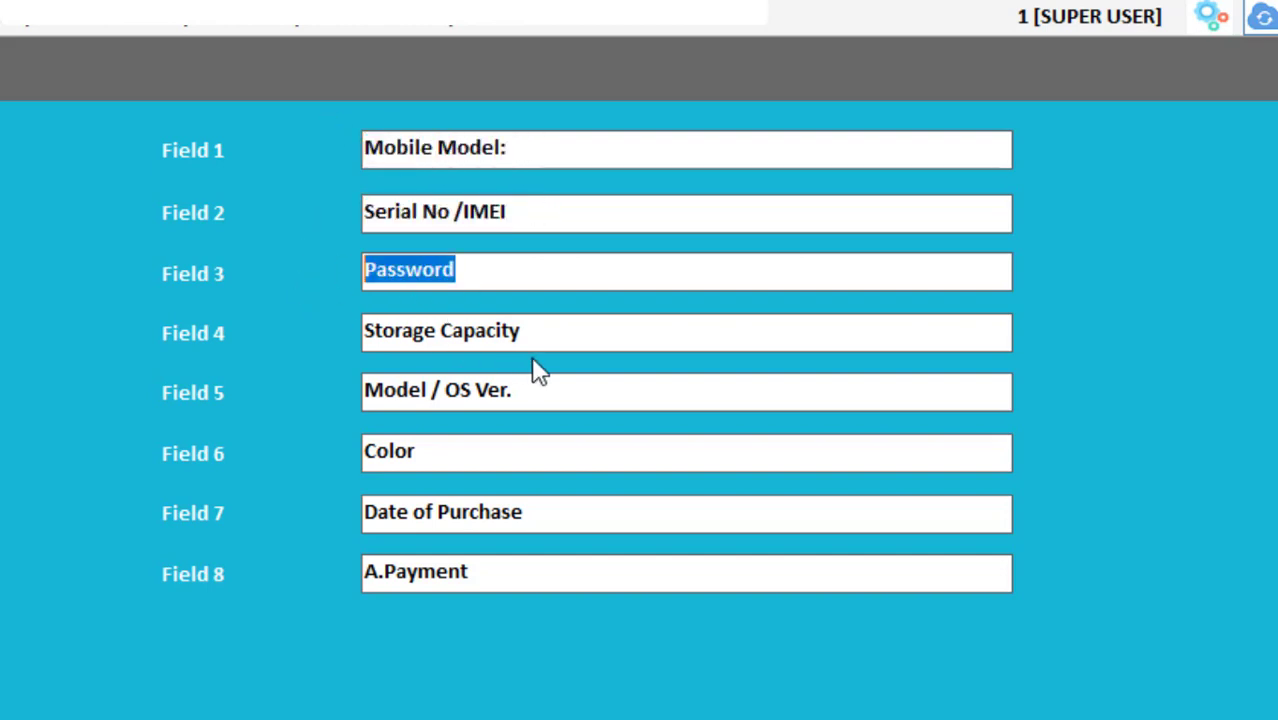
left_click_drag(542, 334, 342, 422)
left_click(517, 390)
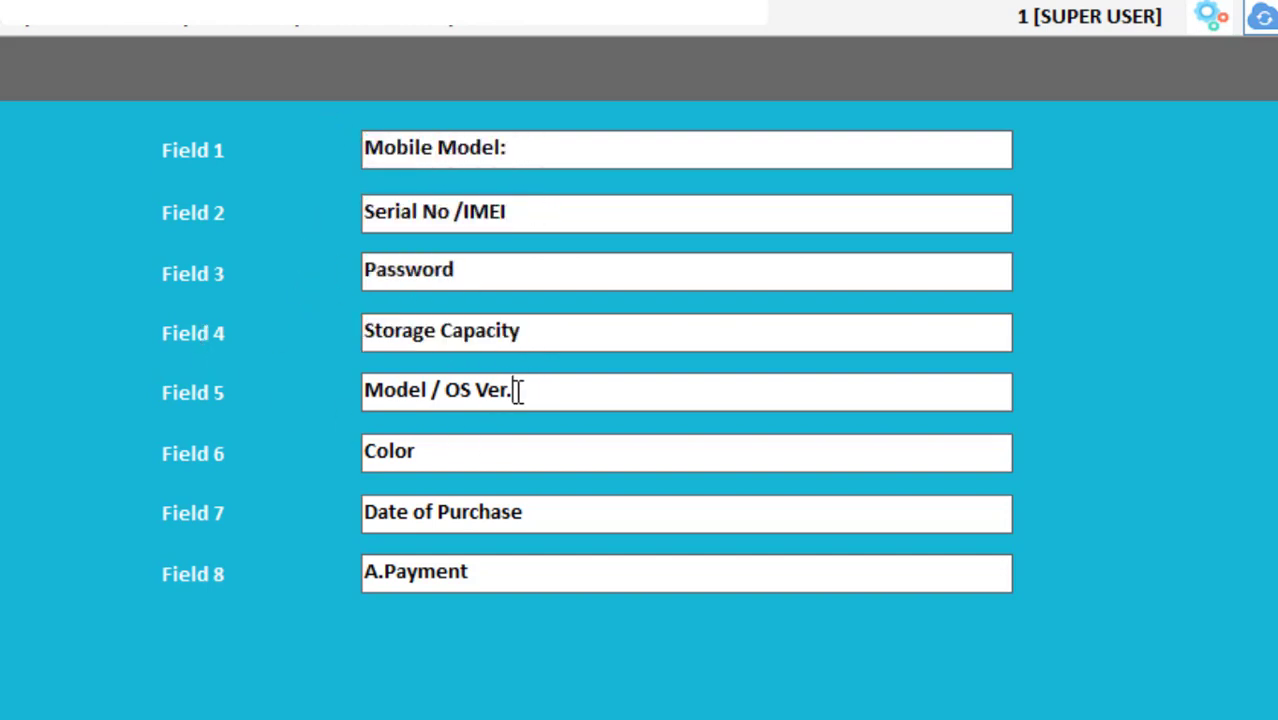
left_click_drag(517, 390, 362, 398)
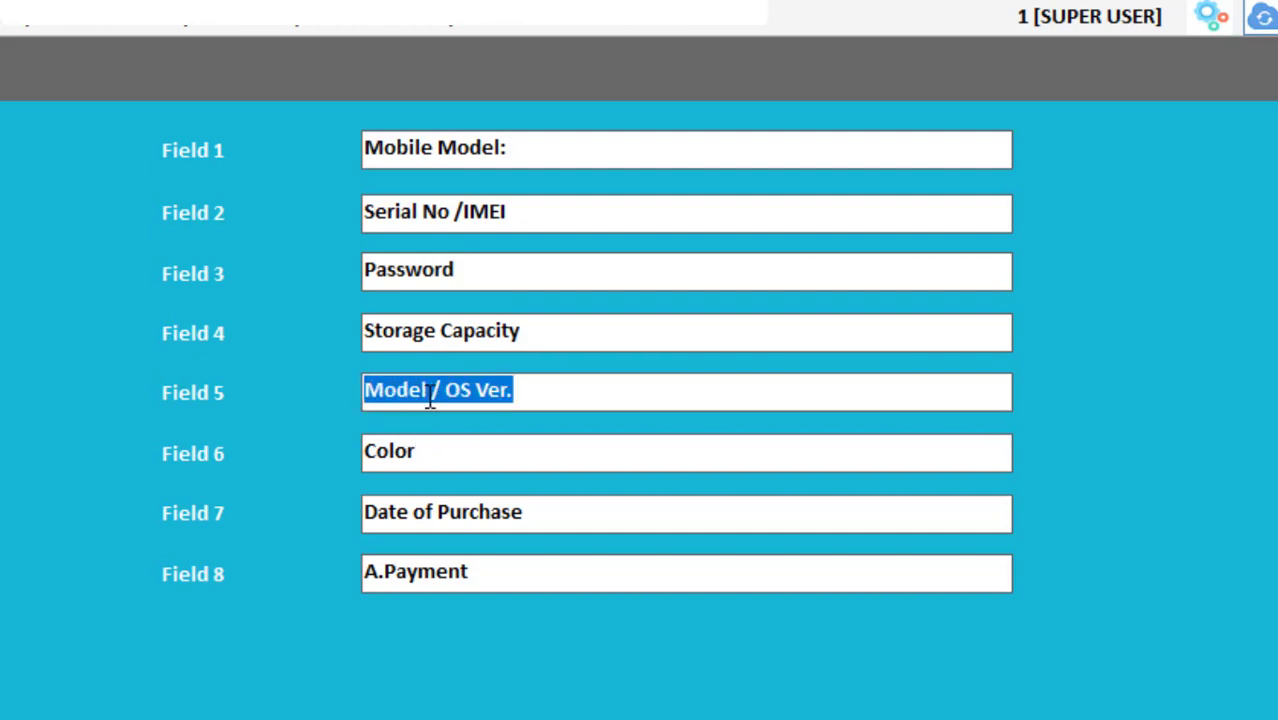
left_click_drag(425, 447, 304, 441)
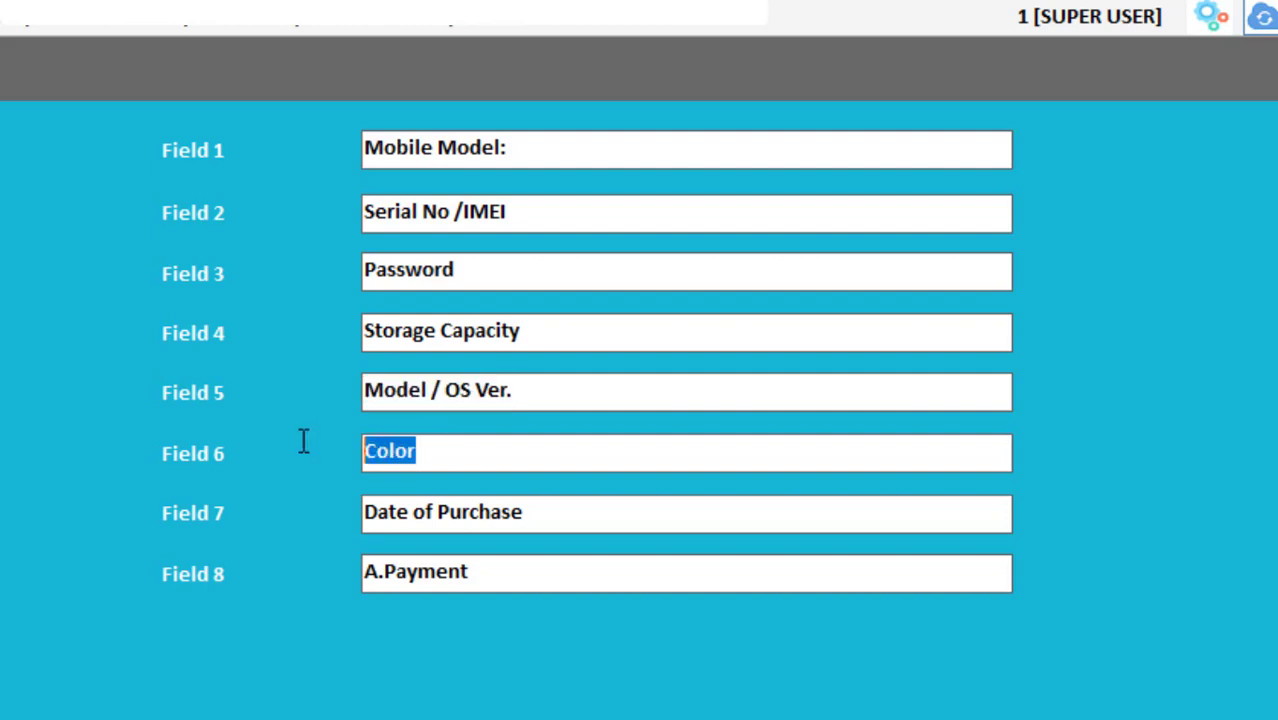
left_click_drag(542, 514, 317, 534)
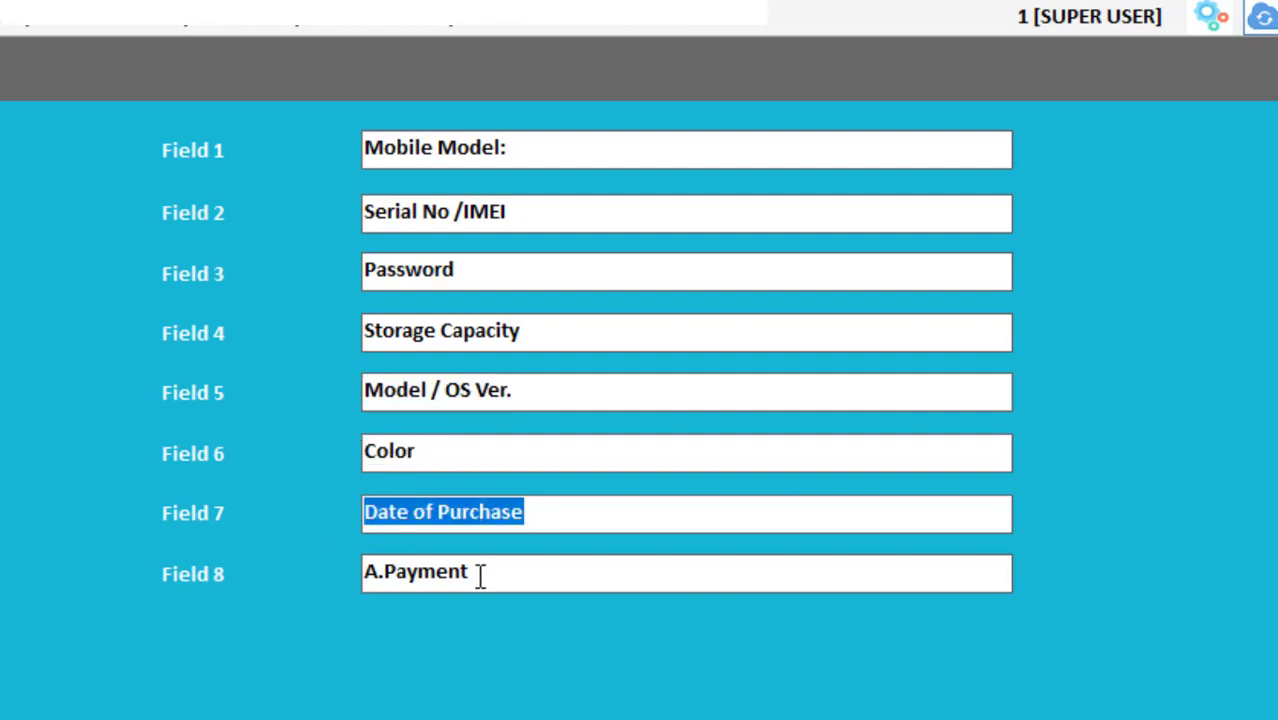
left_click_drag(481, 578, 266, 566)
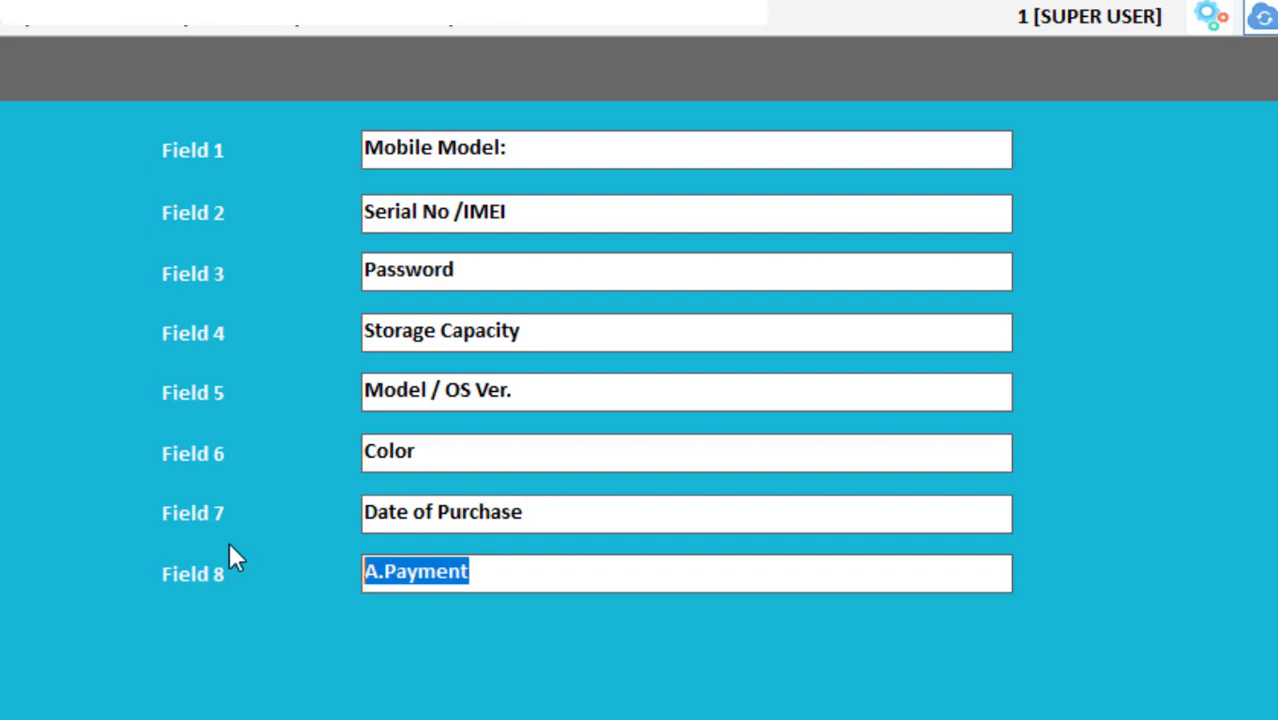
left_click(0, 367)
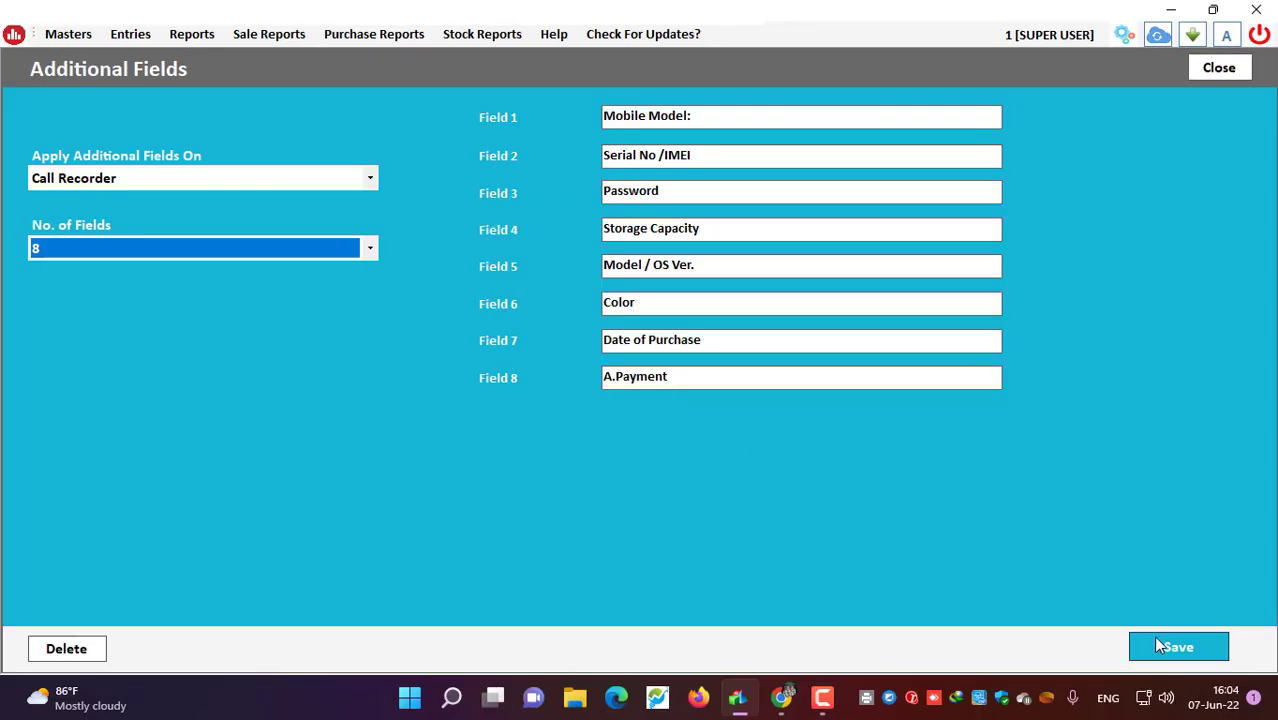
left_click(1162, 636)
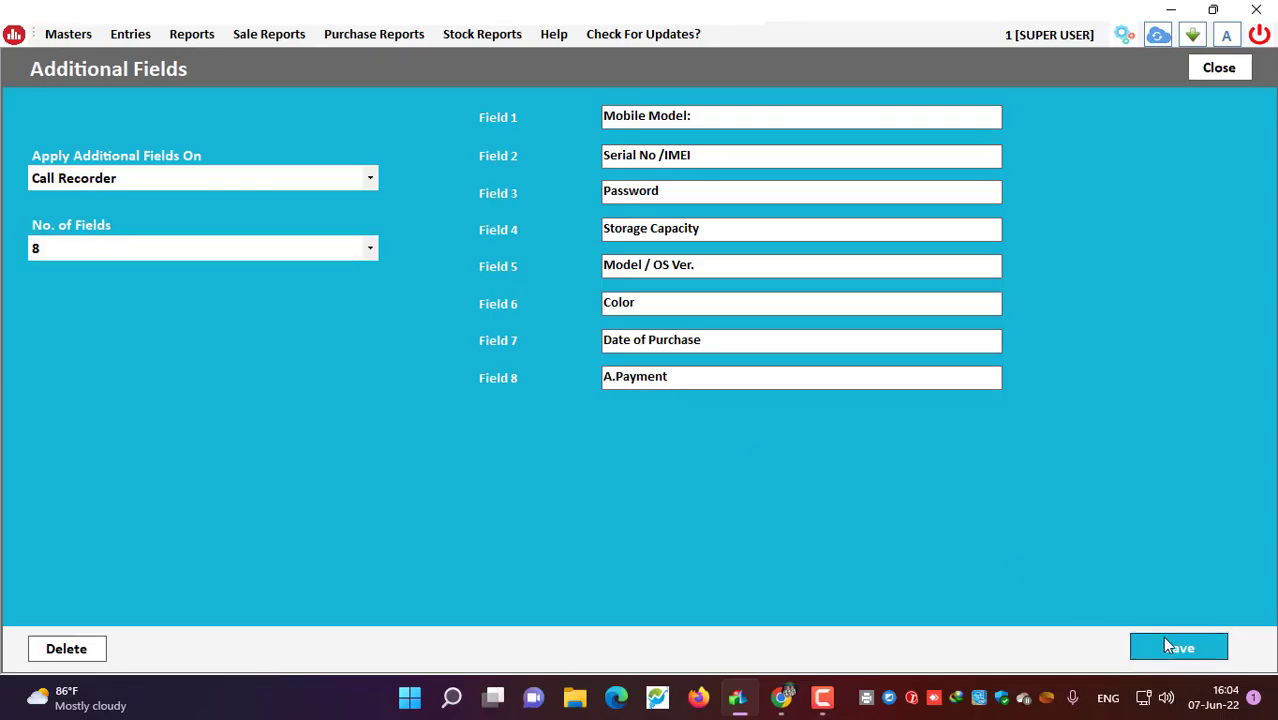
Step: Dismiss the update confirmation and close the Additional Fields settings
left_click(726, 414)
left_click(1220, 69)
left_click(1262, 63)
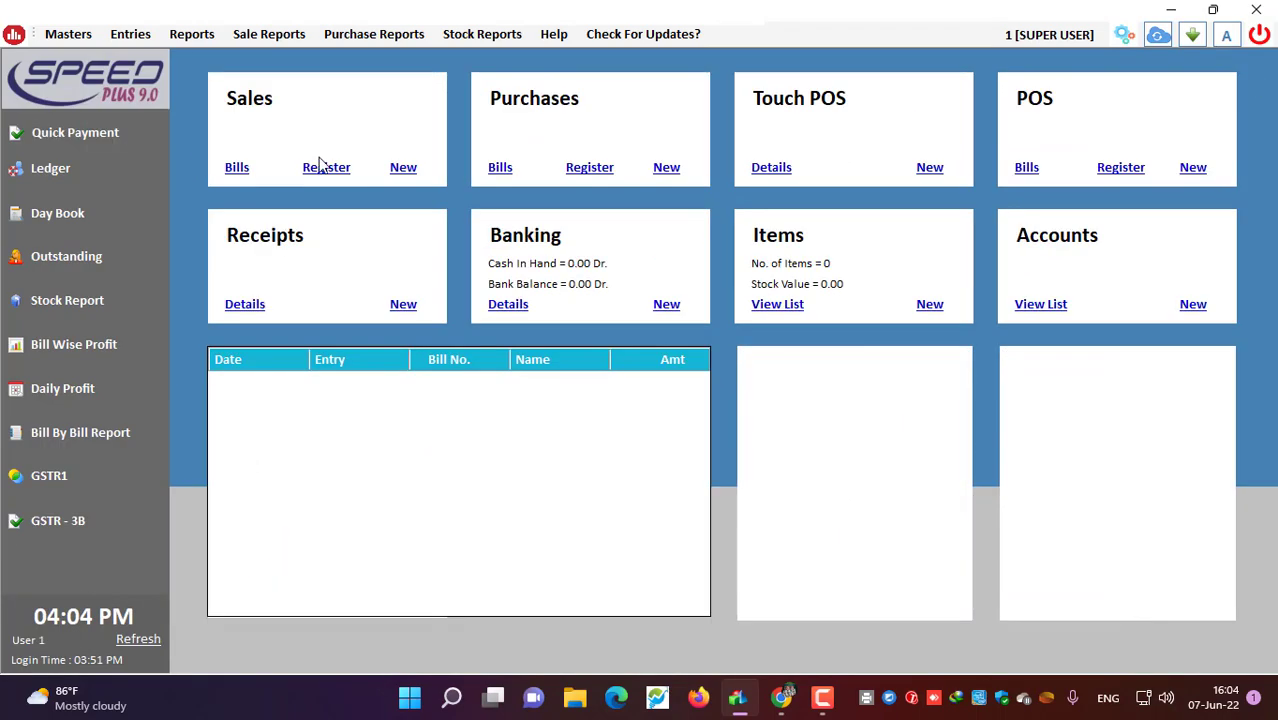
Step: Review the Samsung A13 item in Masters > Items, then close it
left_click(66, 36)
left_click(80, 80)
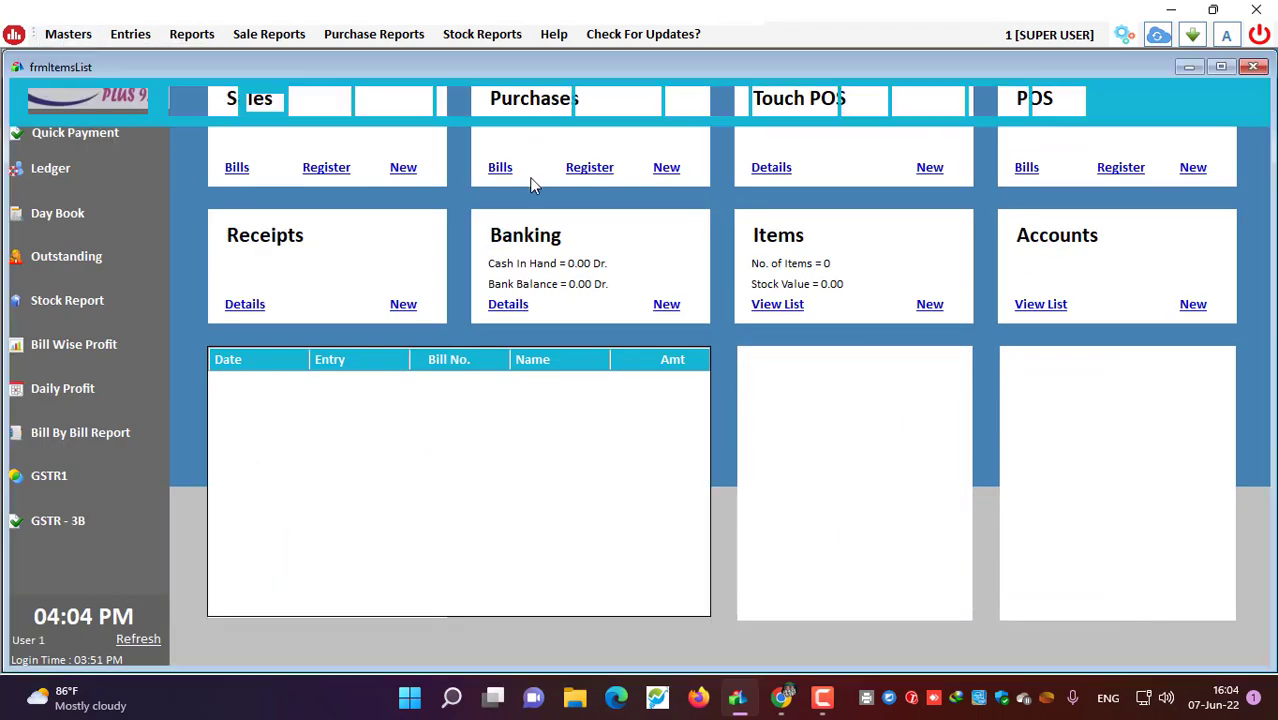
double_click(224, 146)
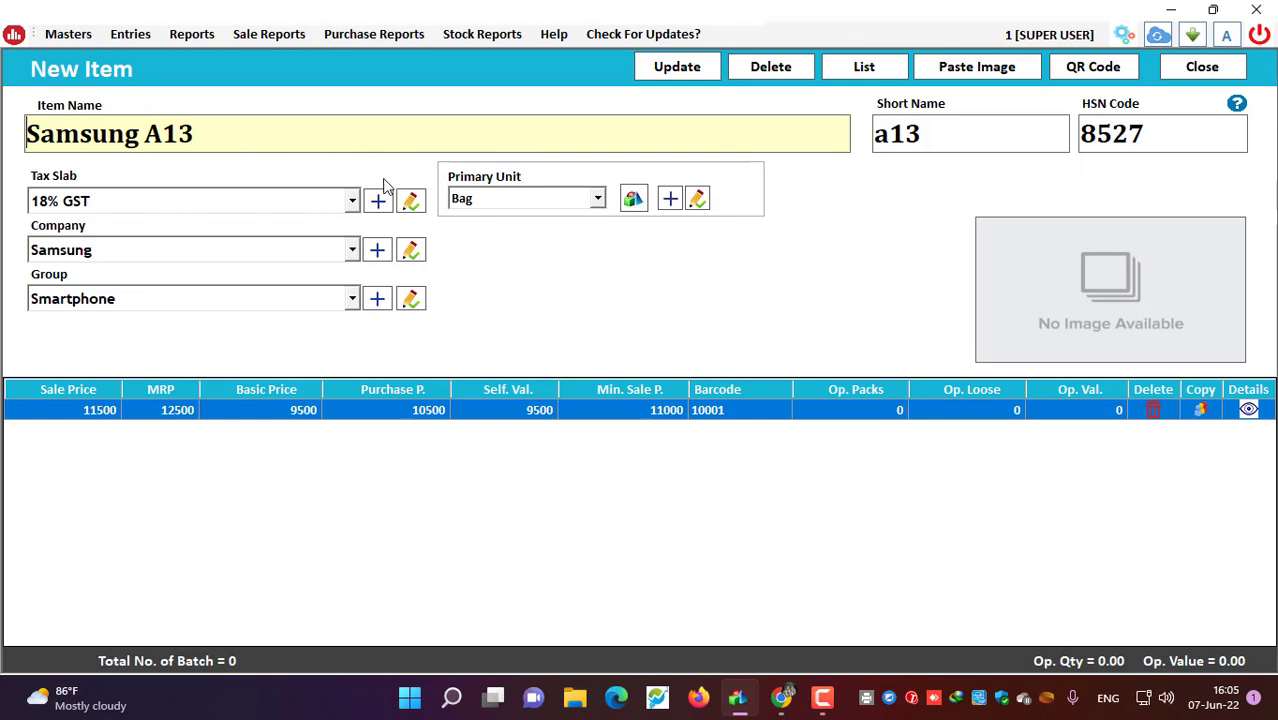
left_click_drag(228, 146, 2, 125)
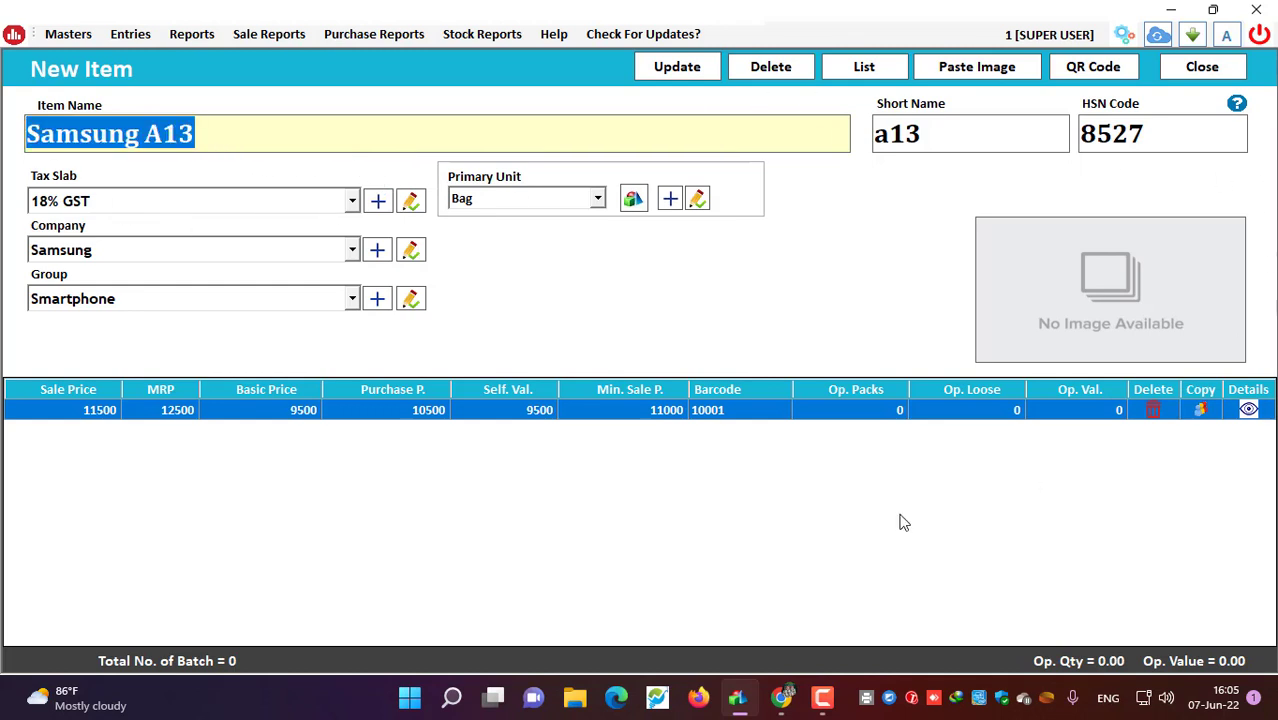
left_click(1200, 70)
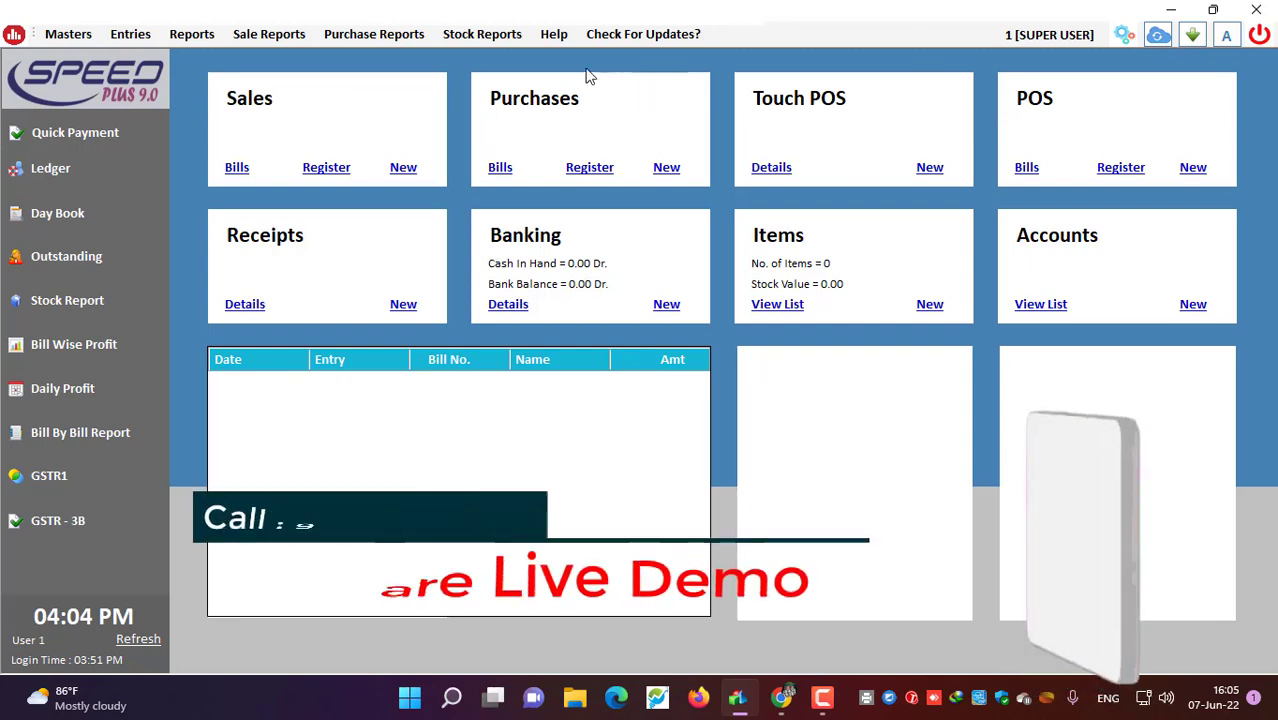
Step: Load the List of Calls report for 07-06-2022
left_click(552, 36)
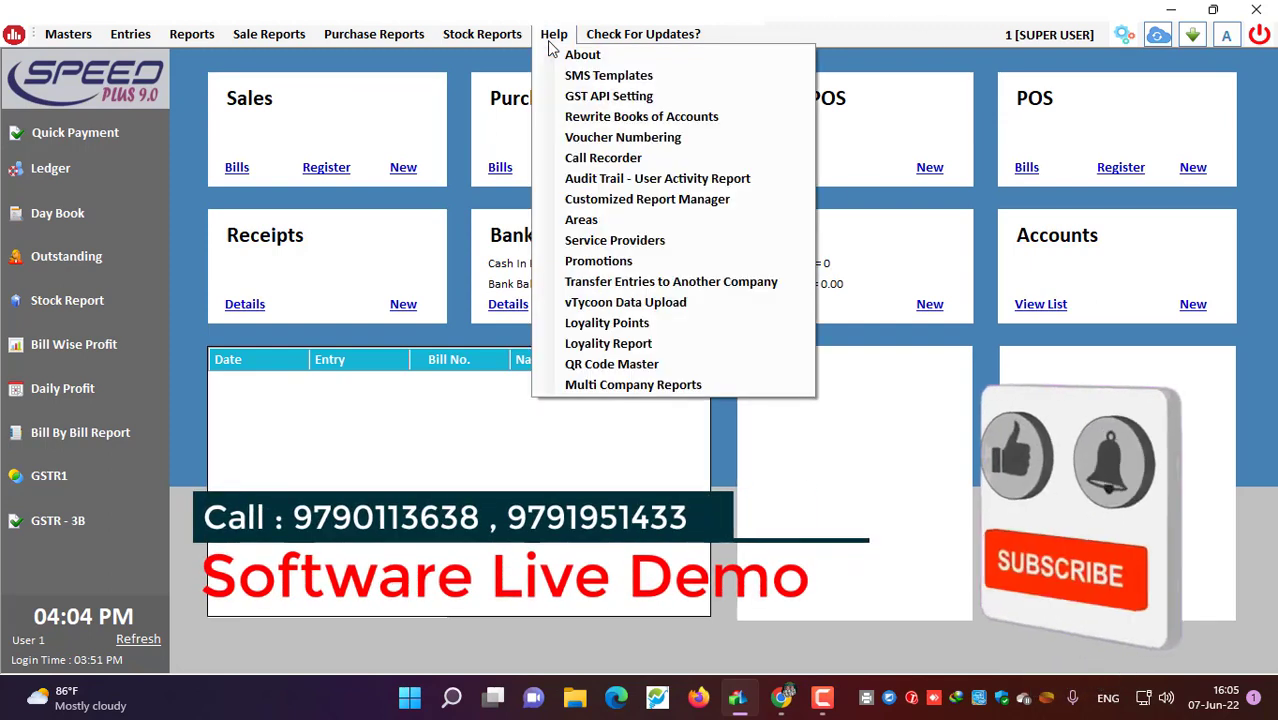
left_click(628, 160)
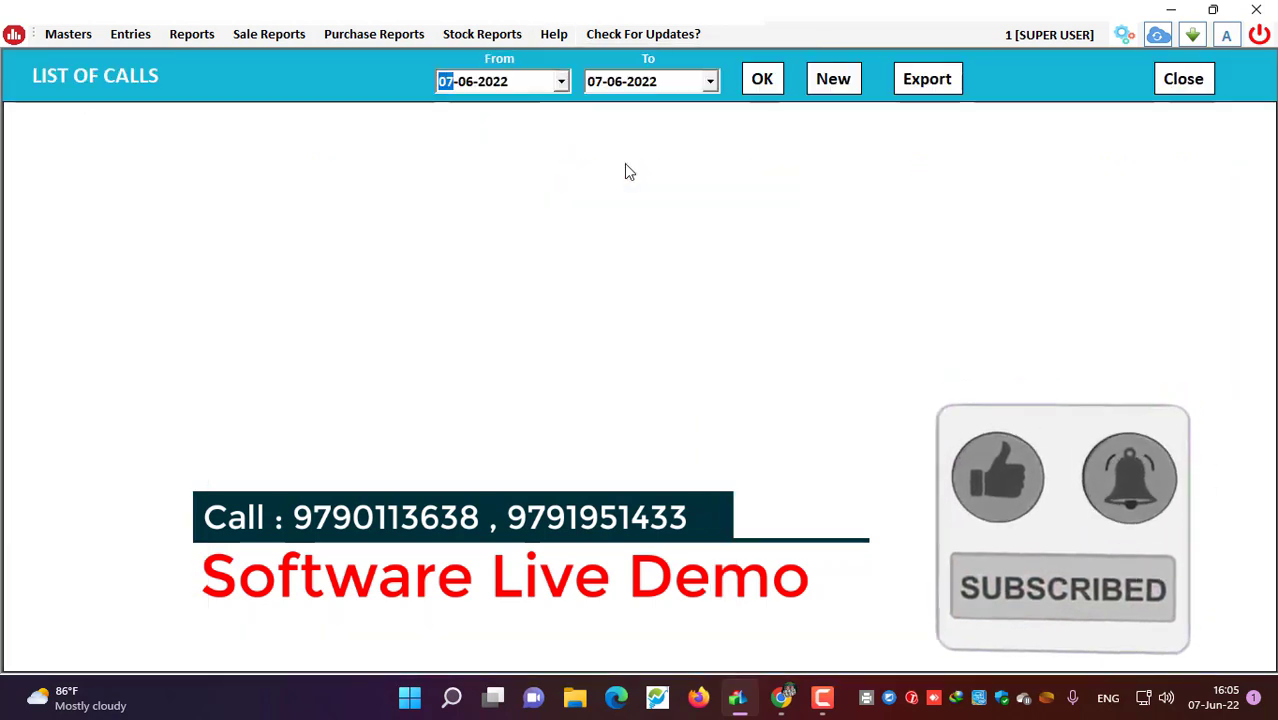
left_click(767, 88)
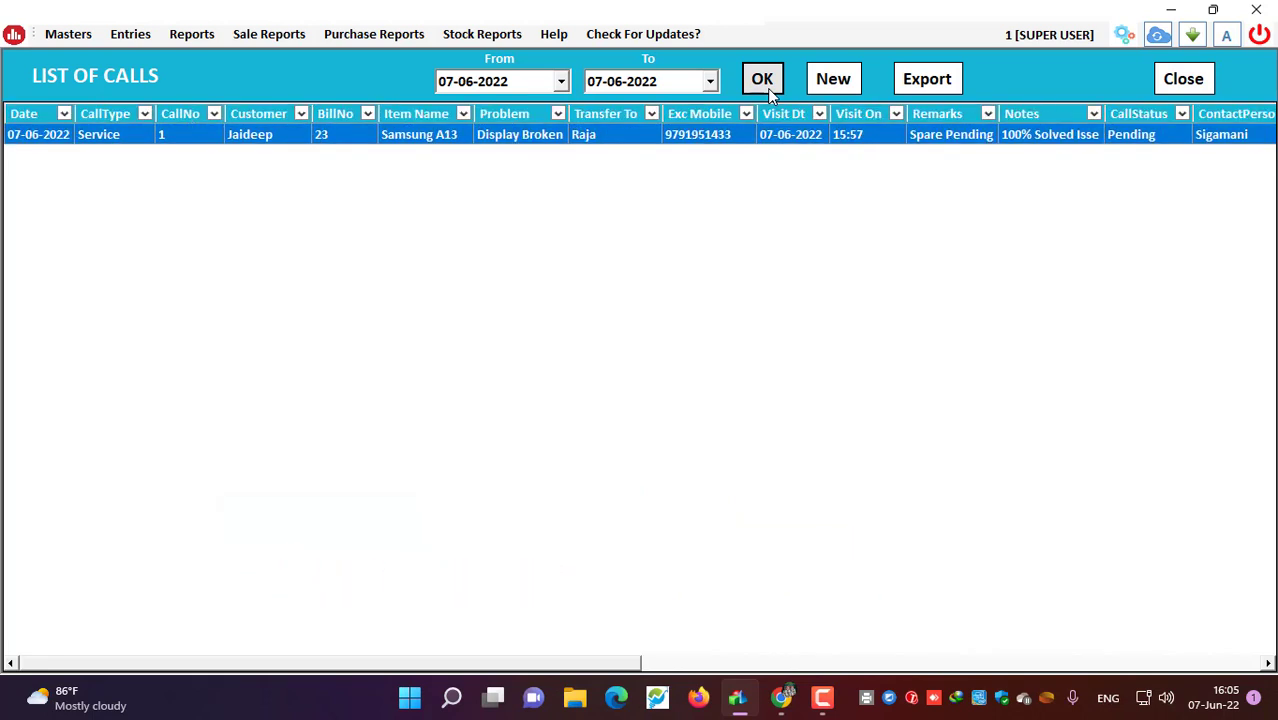
Step: Check the Remarks and CallStatus filters without changes, then export the call list
left_click(988, 115)
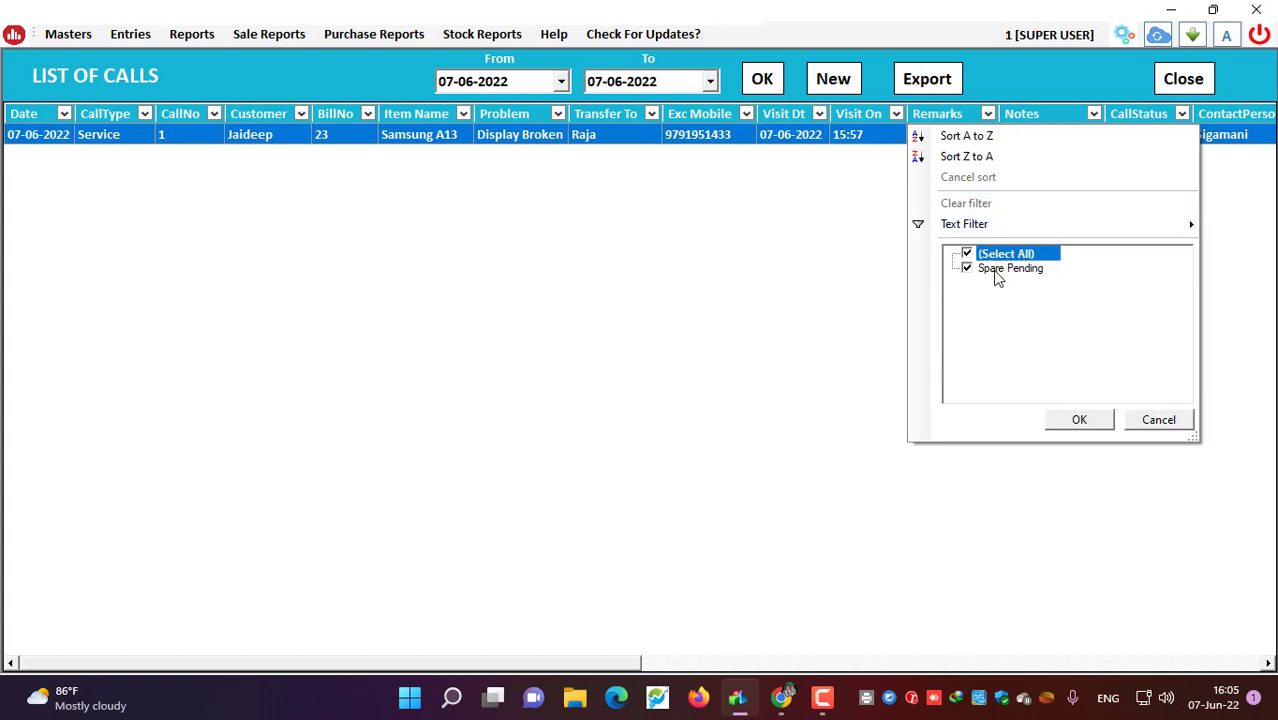
left_click(672, 284)
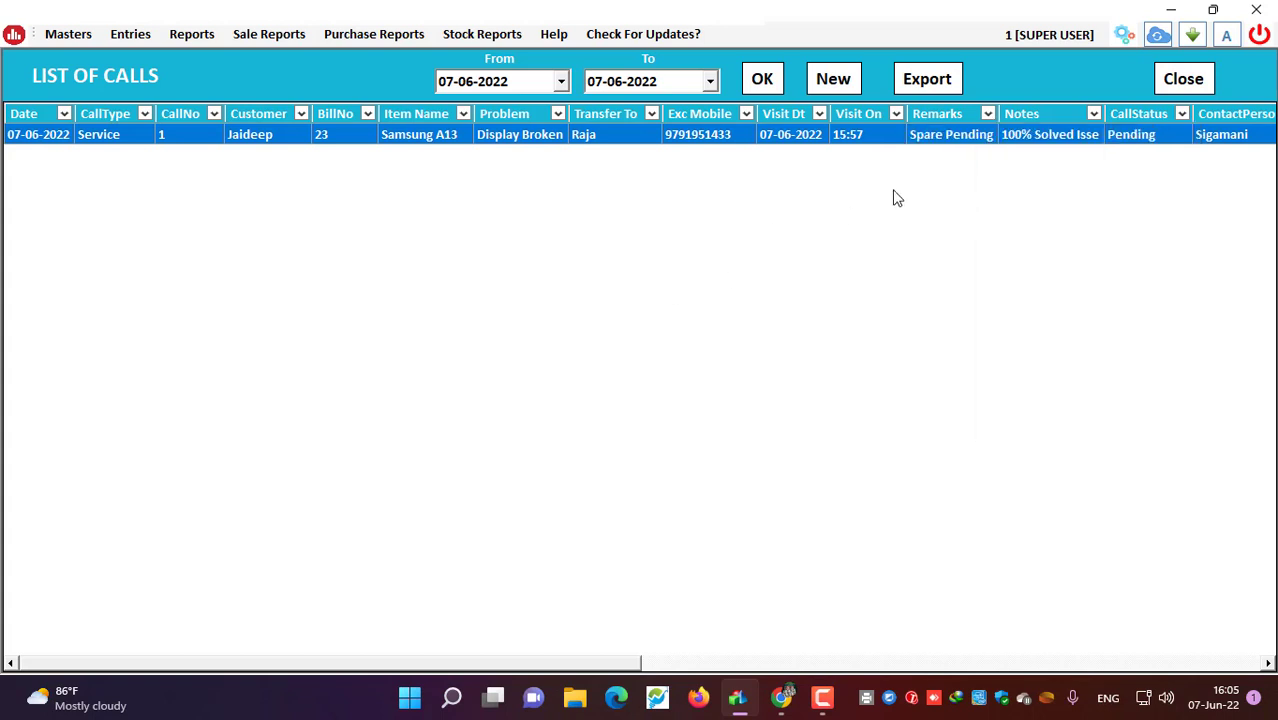
left_click(1182, 114)
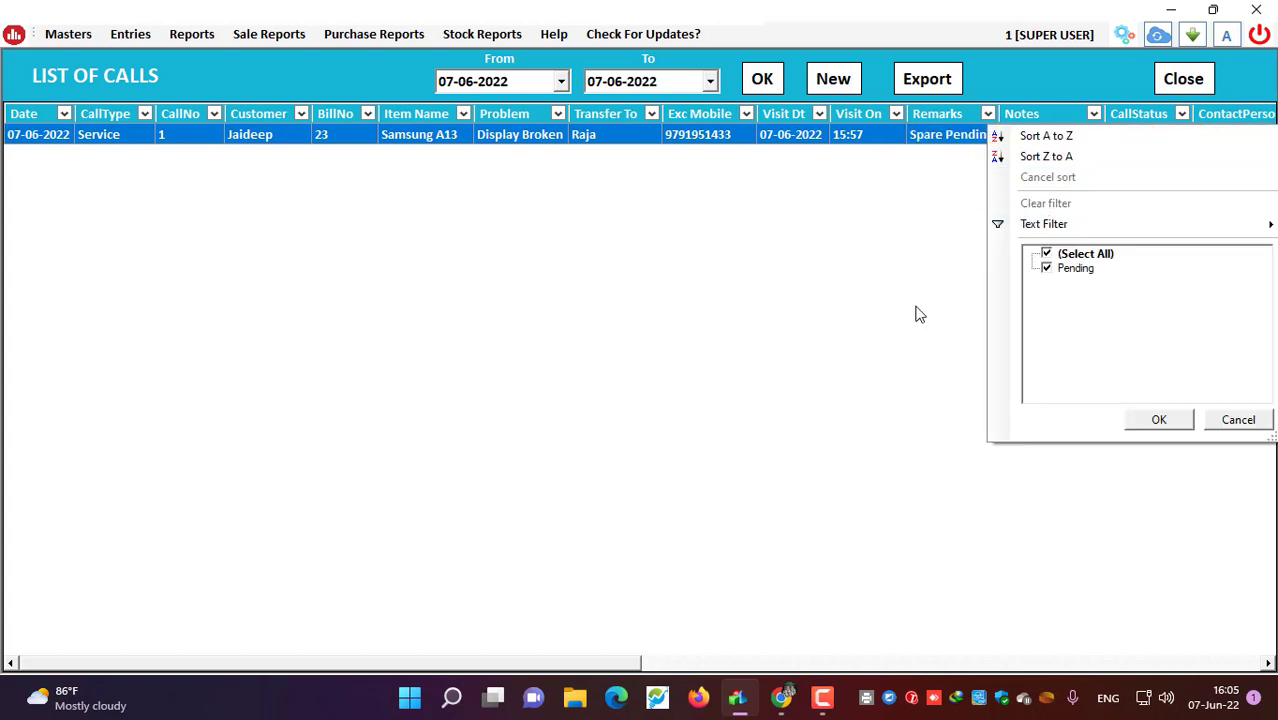
left_click(884, 334)
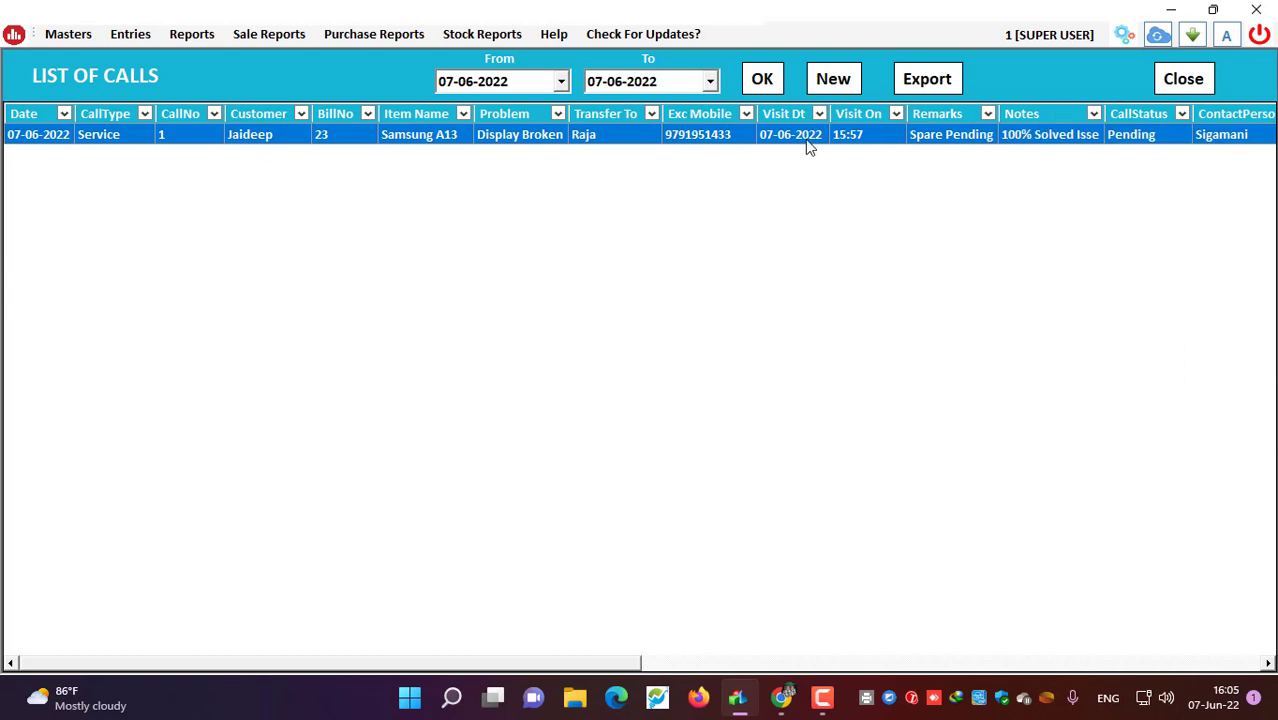
left_click(940, 79)
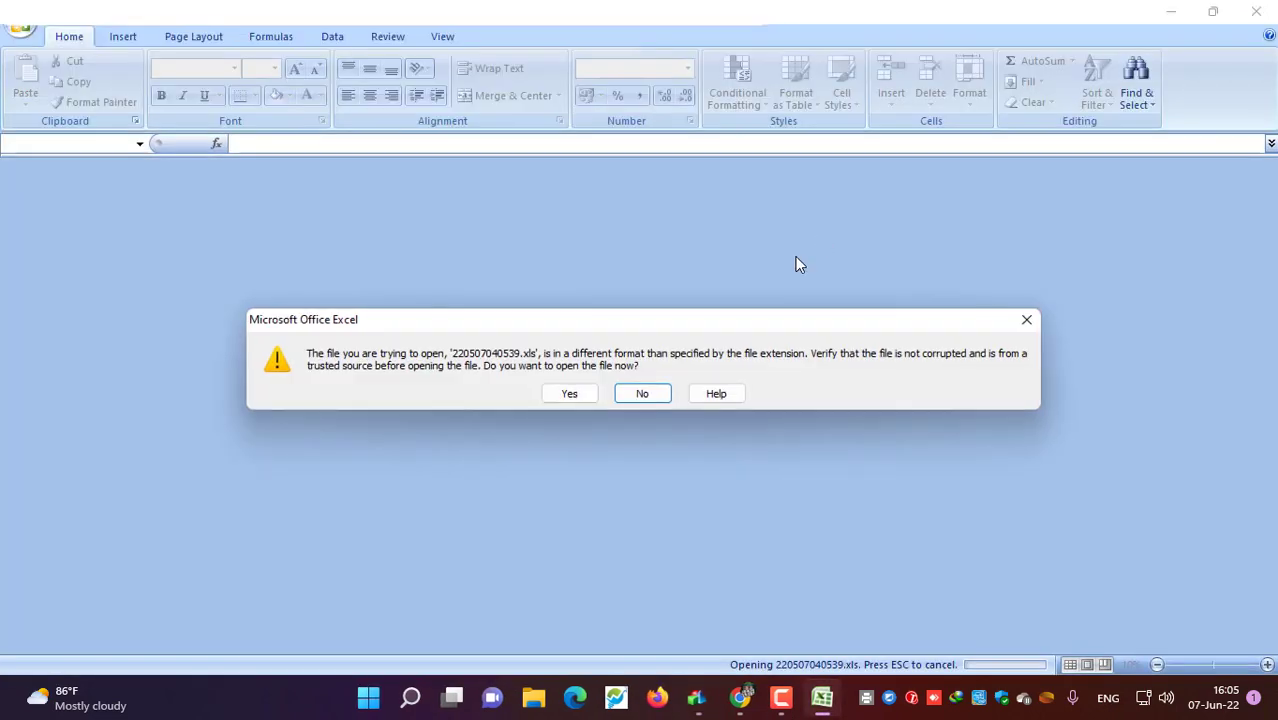
left_click(572, 393)
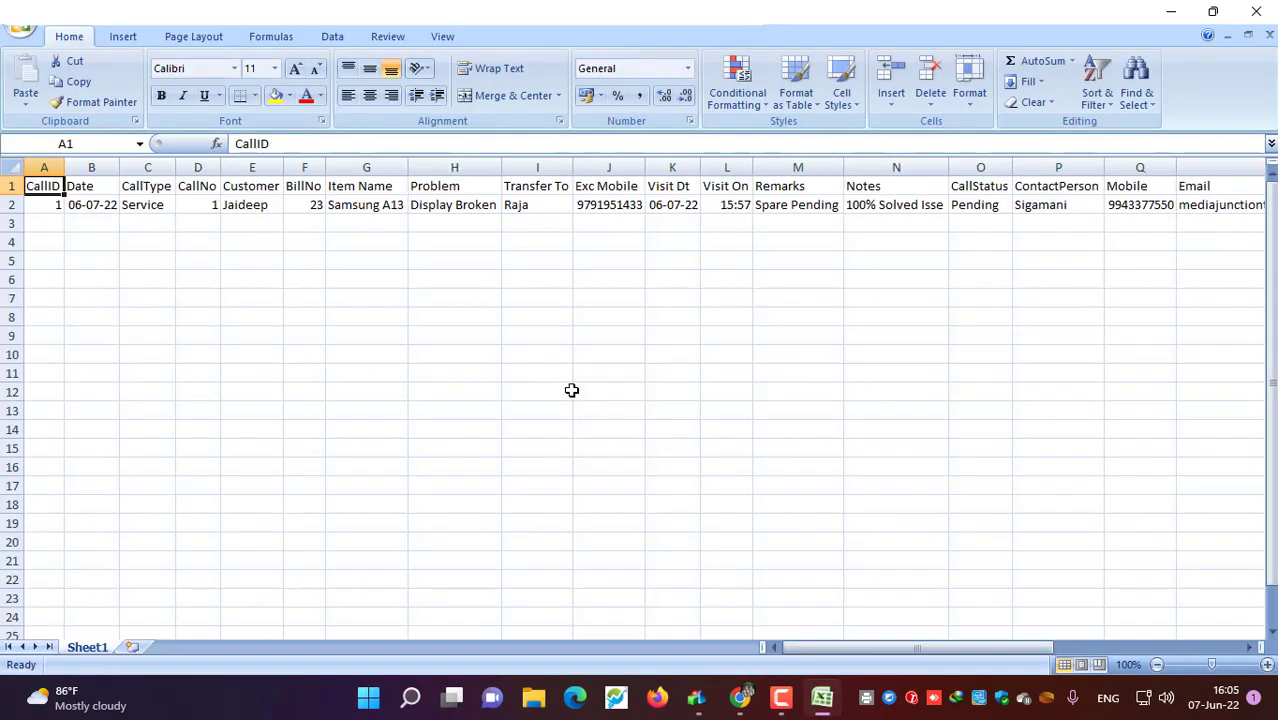
left_click(95, 207)
left_click(140, 208)
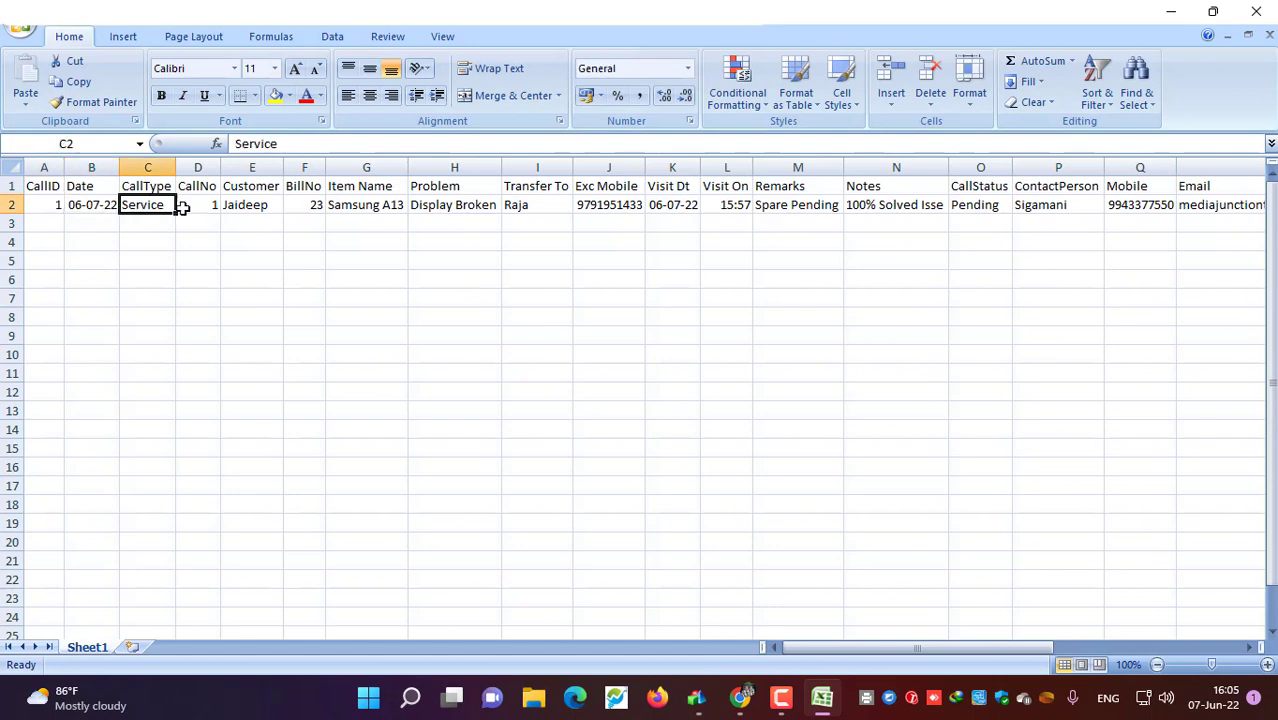
left_click(251, 205)
left_click(308, 205)
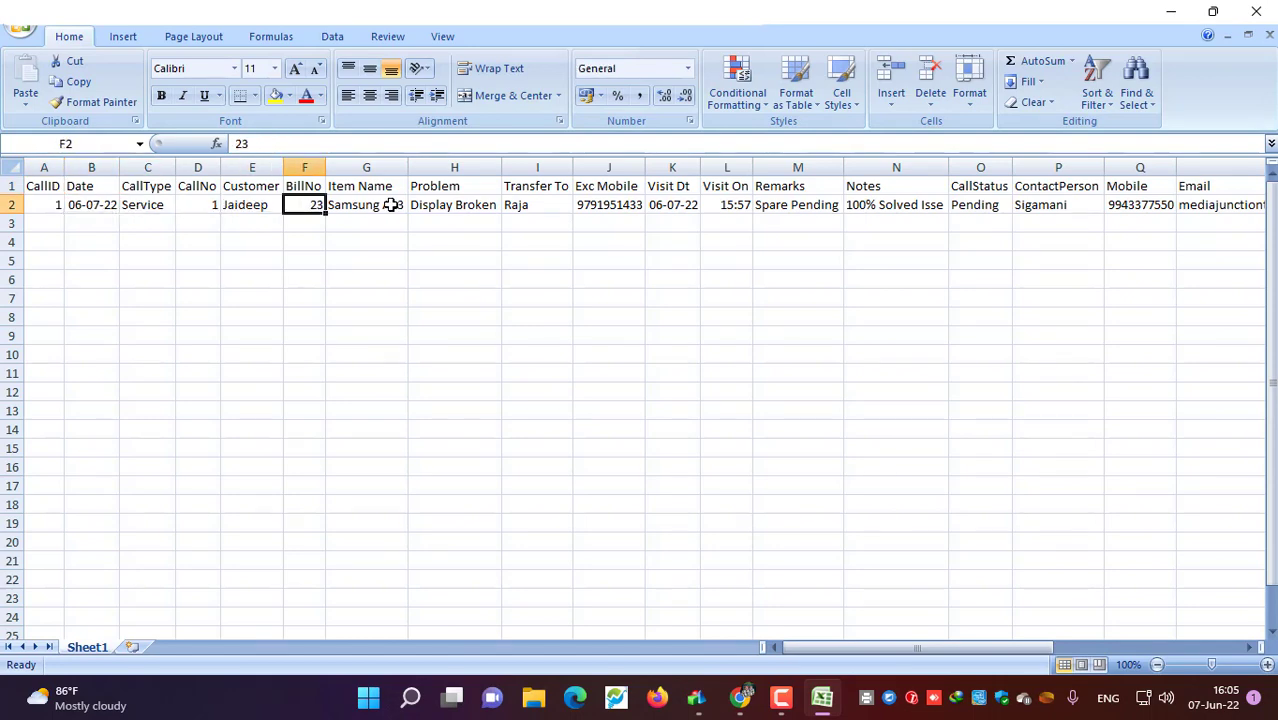
left_click(390, 205)
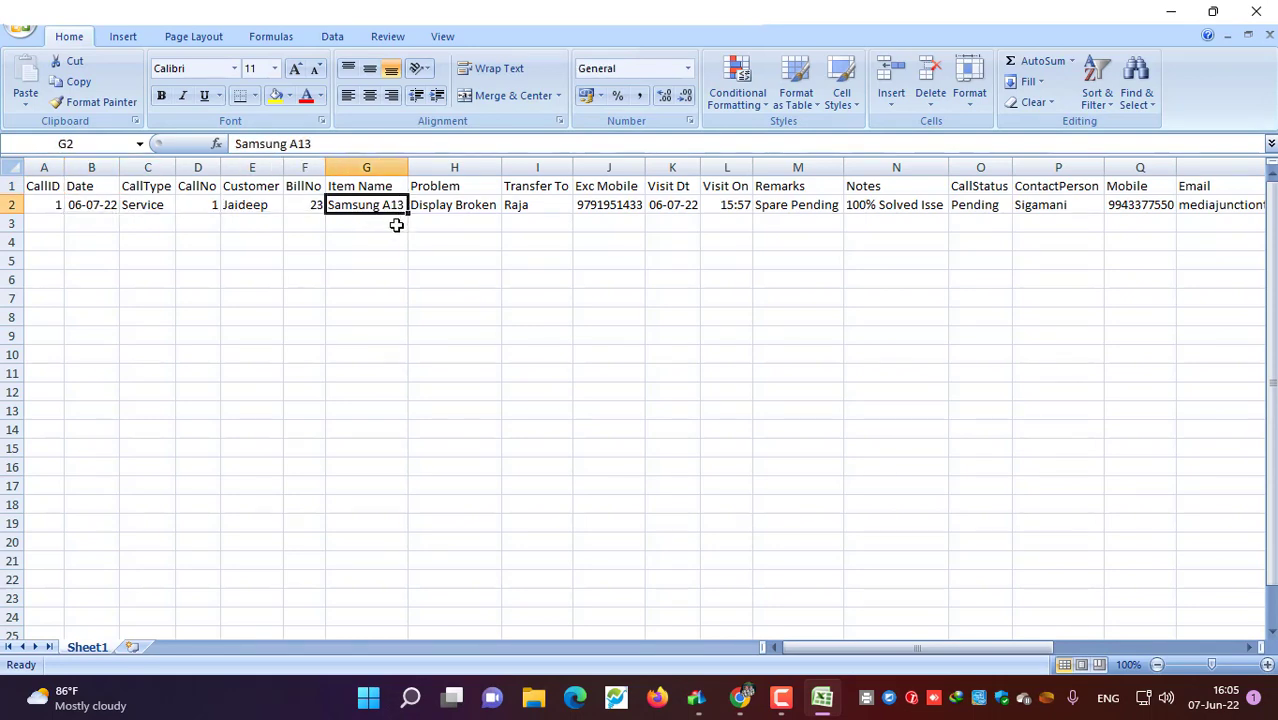
left_click(450, 206)
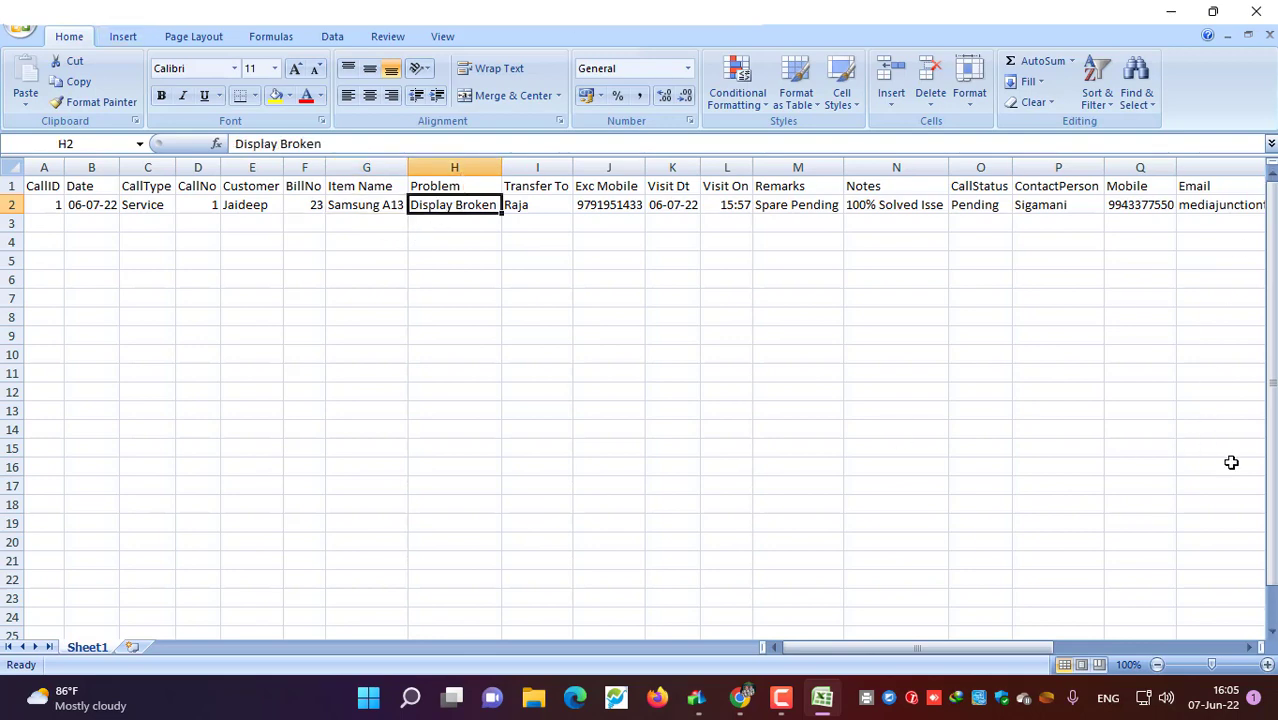
left_click(1256, 11)
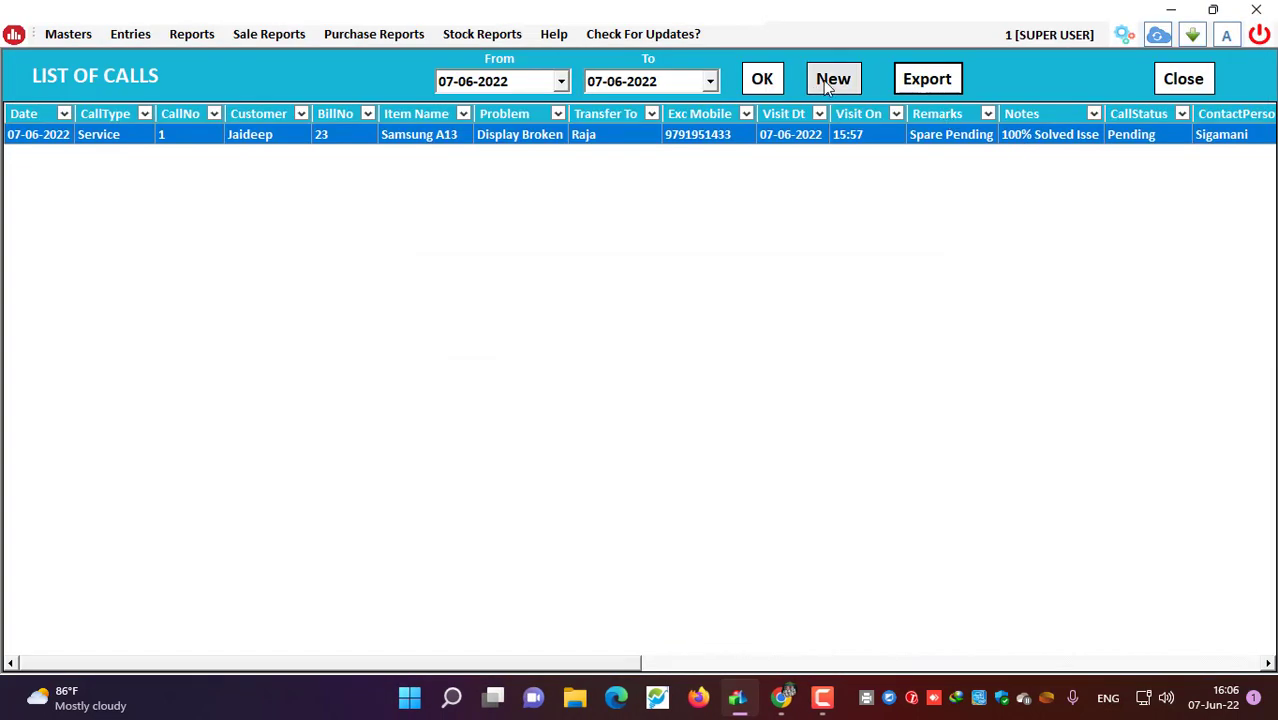
Step: Start a new call and set its type to Service
left_click(829, 80)
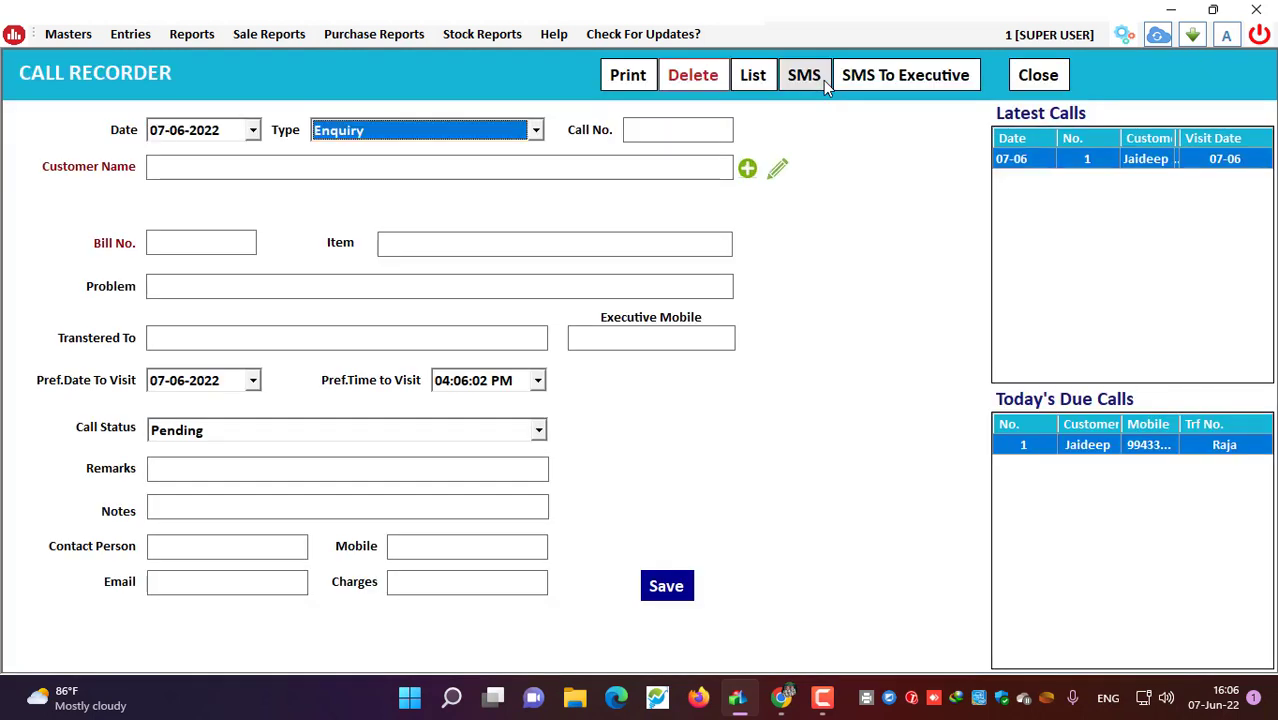
key("Down")
key("Down")
key("Down")
key("Up")
key("Up")
key("Up")
key("Down")
key("Down")
key("Down")
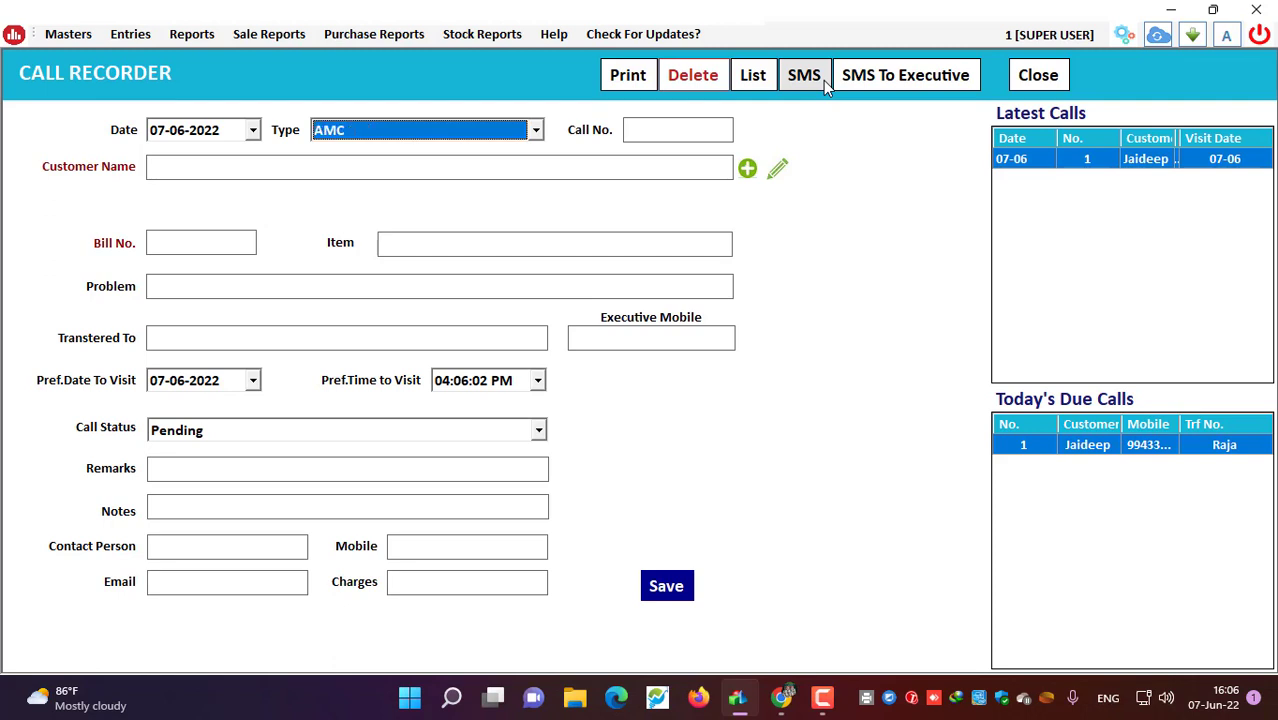
key("Up")
key("Up")
Step: Select the existing customer and enter Bill No. 24
key("Tab")
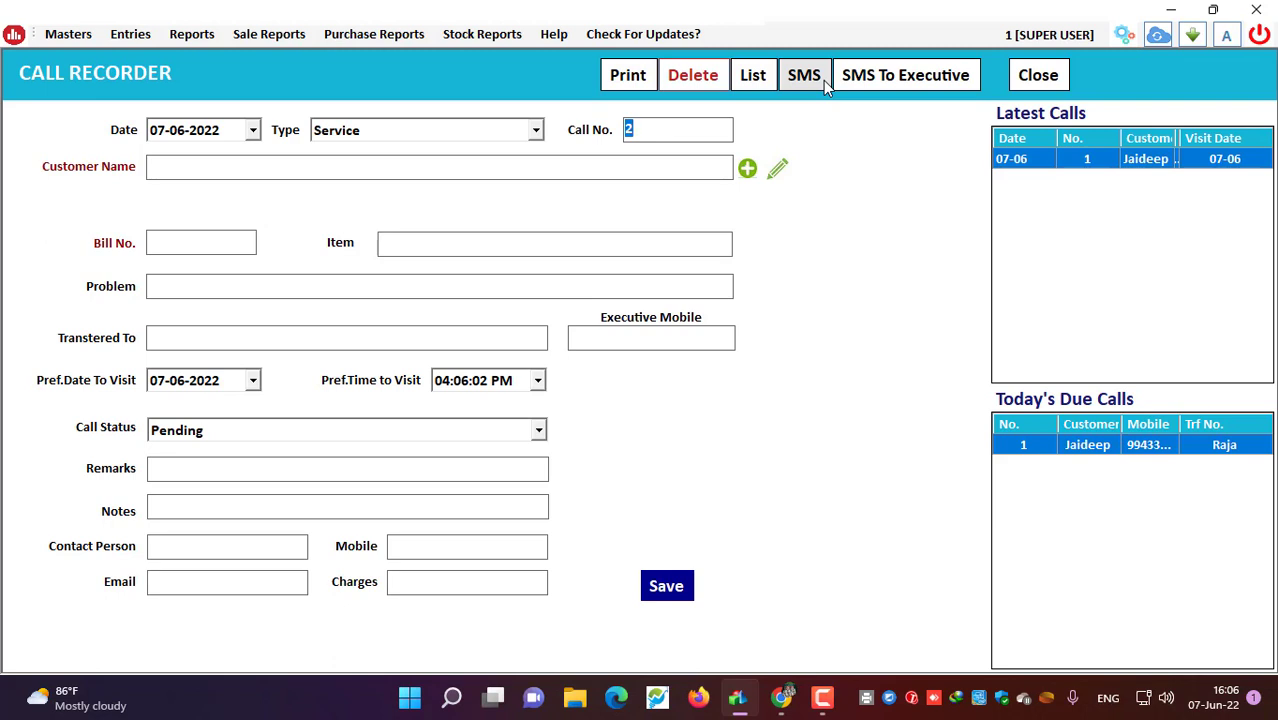
key("Tab")
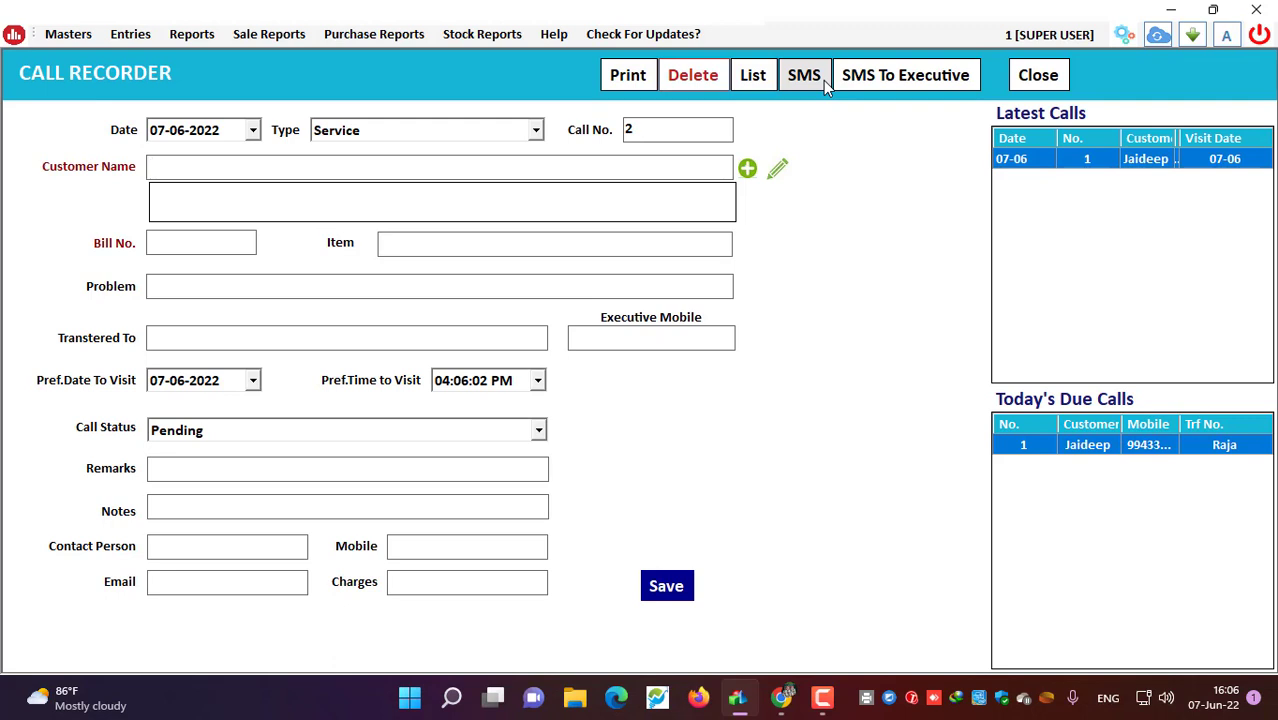
type("Jaideep")
key("Return")
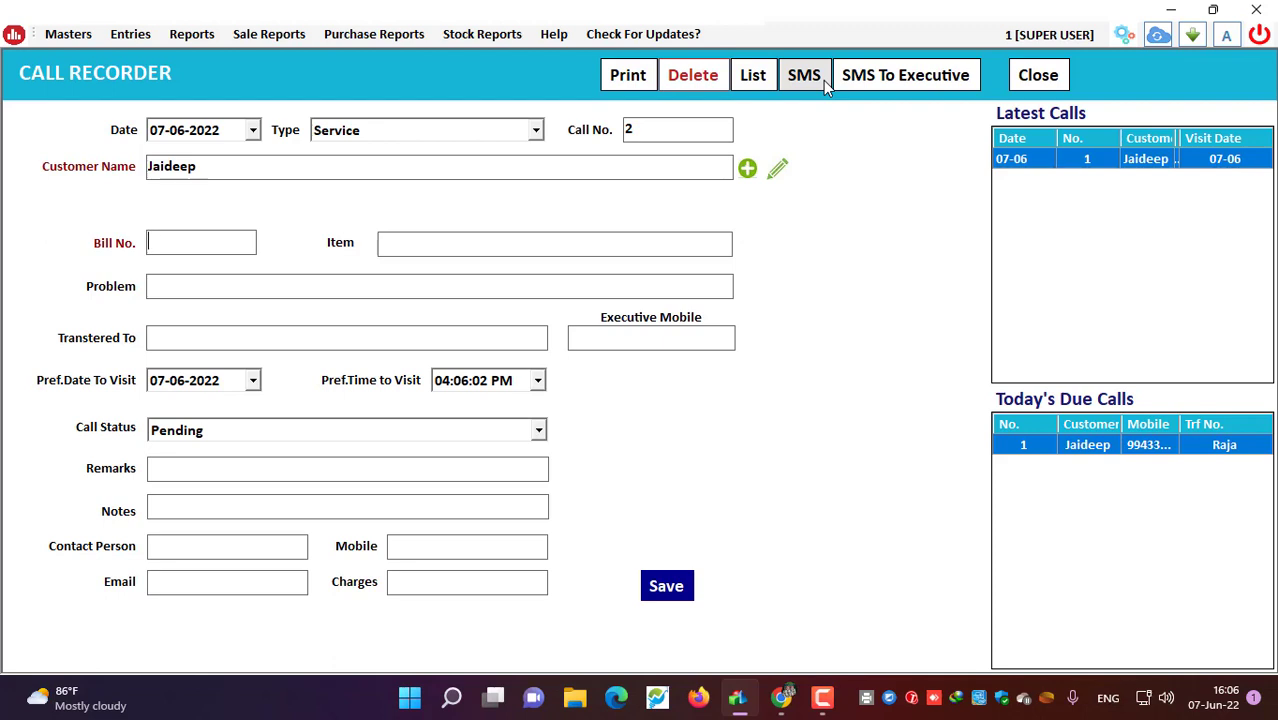
type("24")
key("Return")
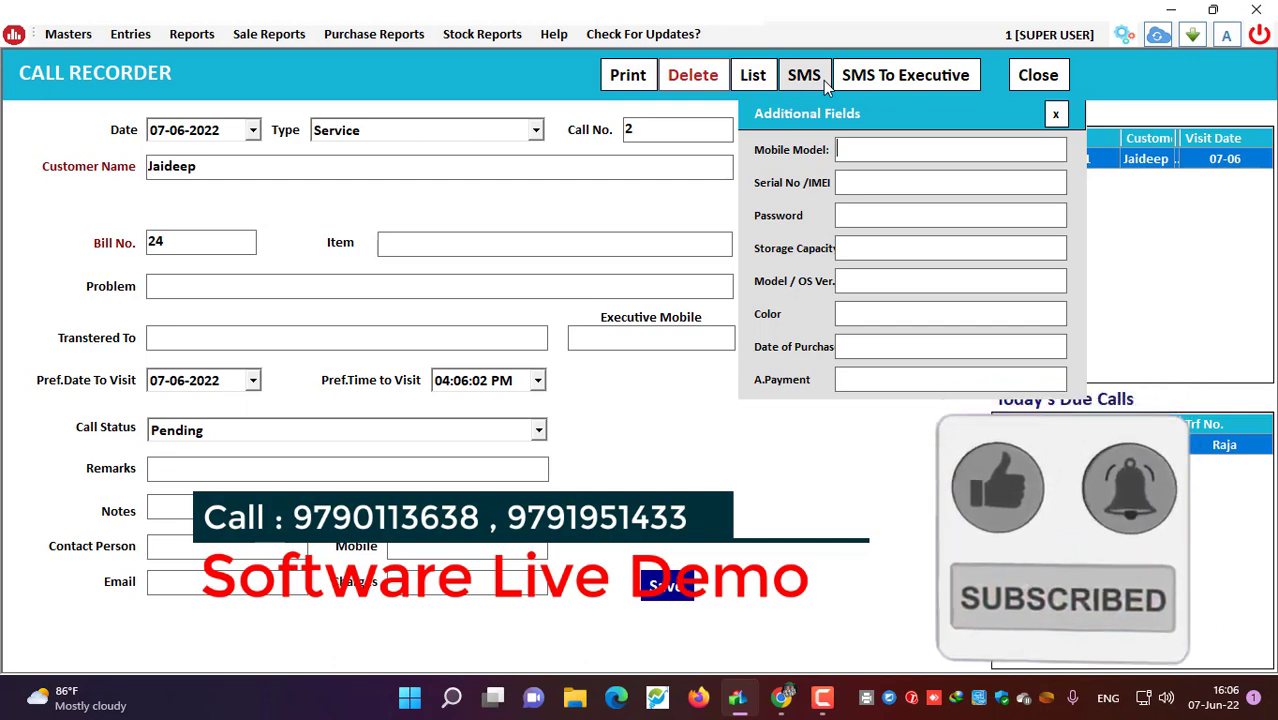
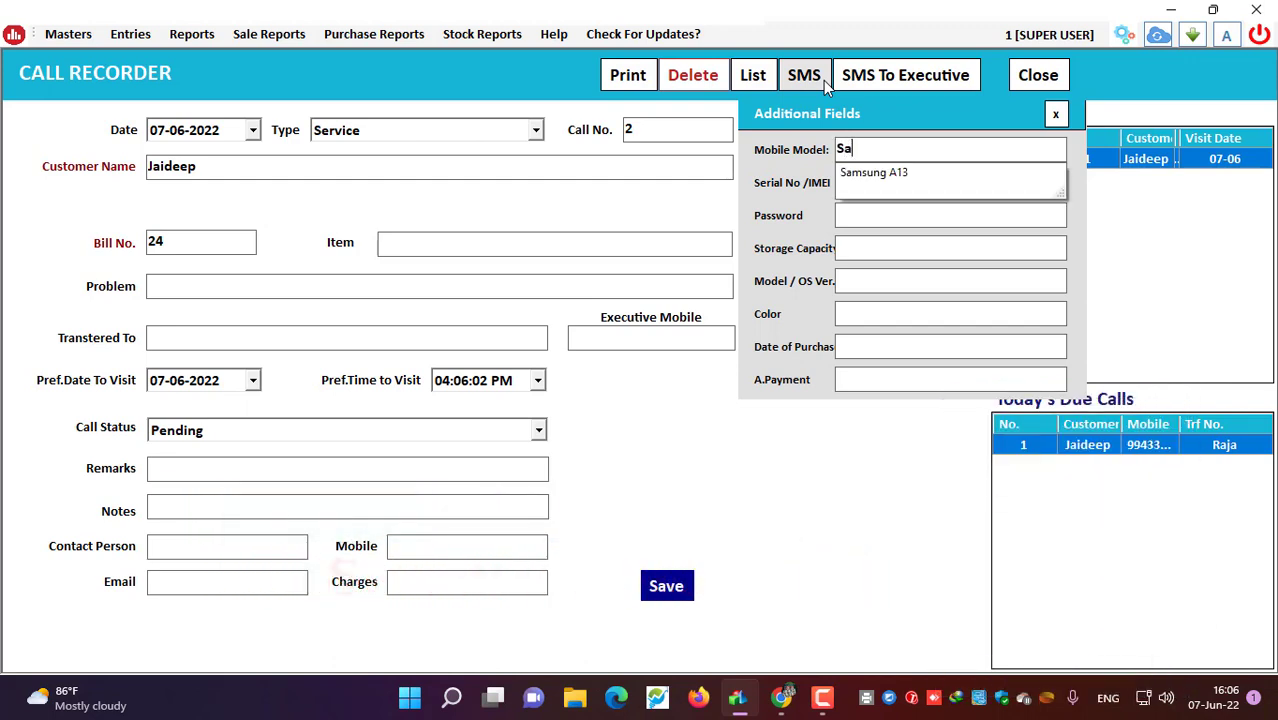
key("Down")
key("Return")
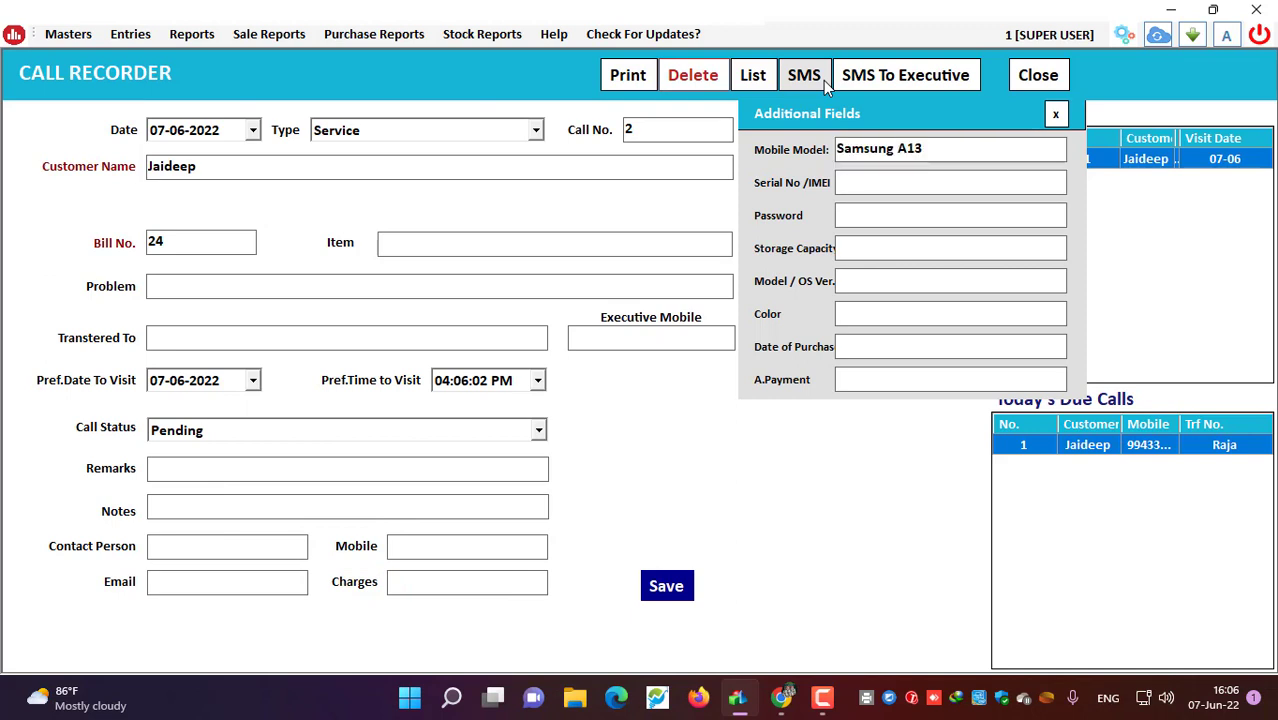
key("Tab")
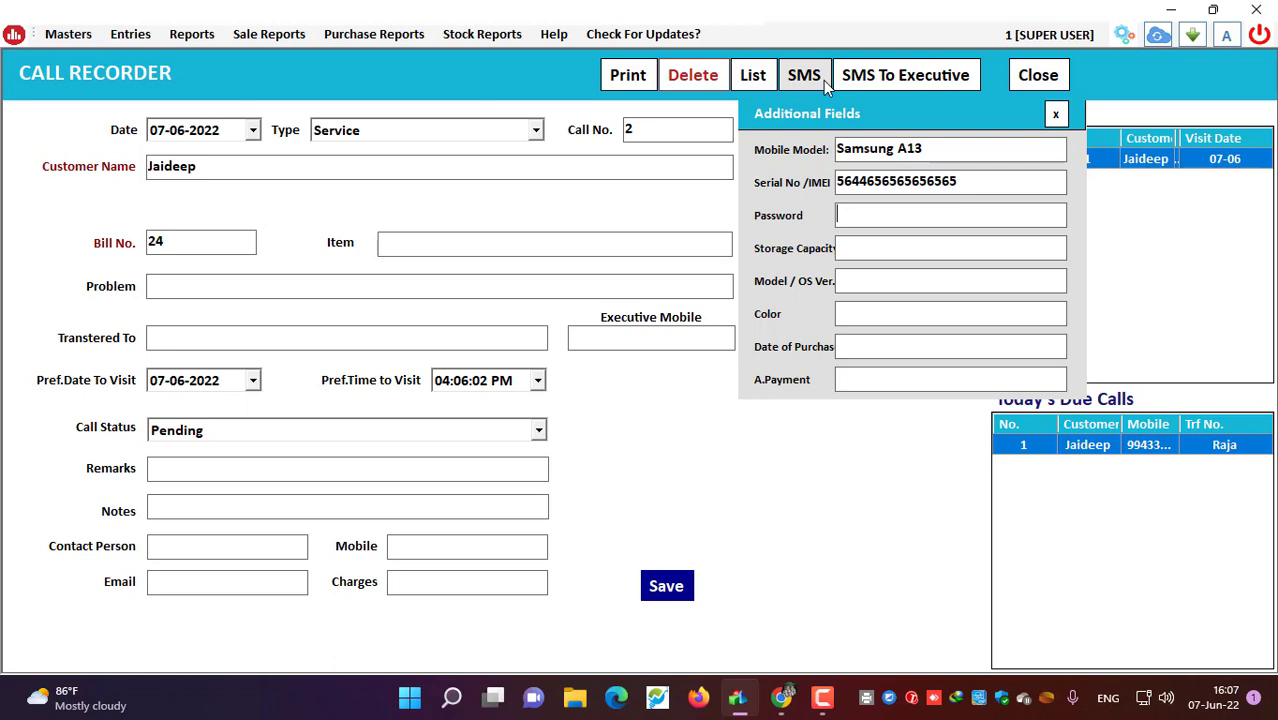
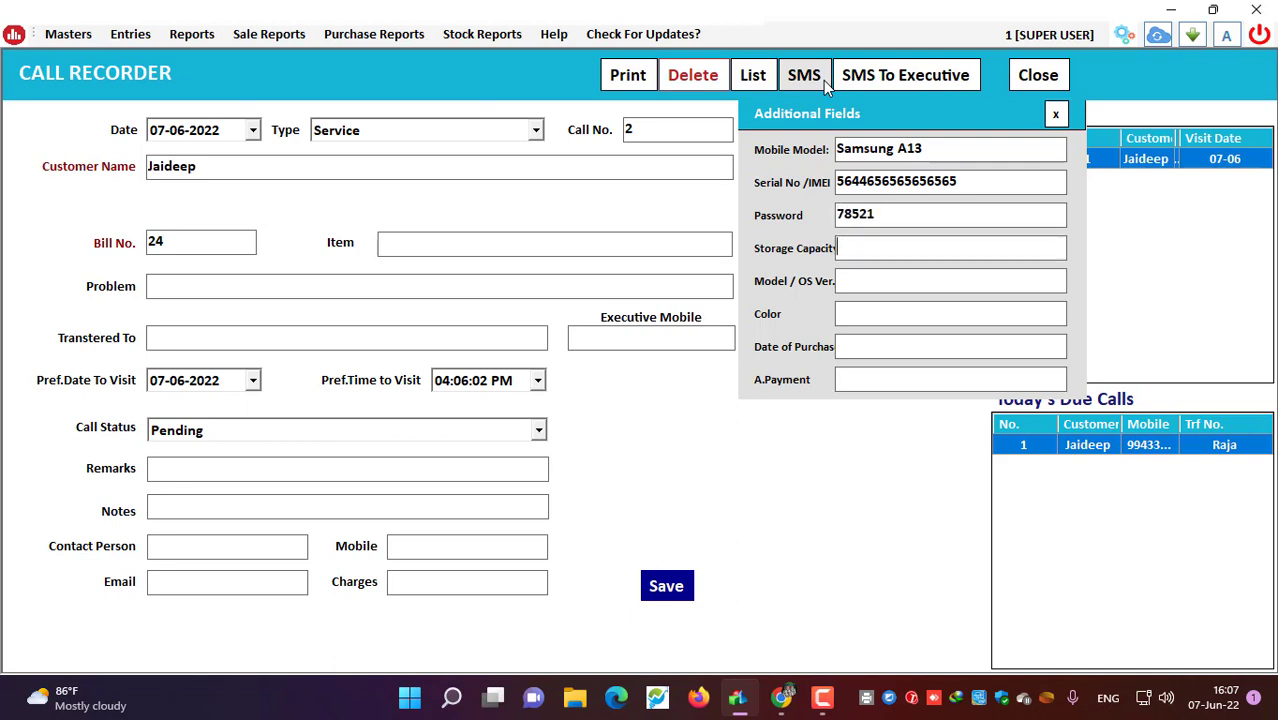
key("Tab")
Step: Enter storage 32gb, OS ANDROID V 8.2 / 2021, colour GOLDEN and purchase date 01/02/2022
type("32gb")
key("Tab")
type("A")
key("BackSpace")
type("ANDROID")
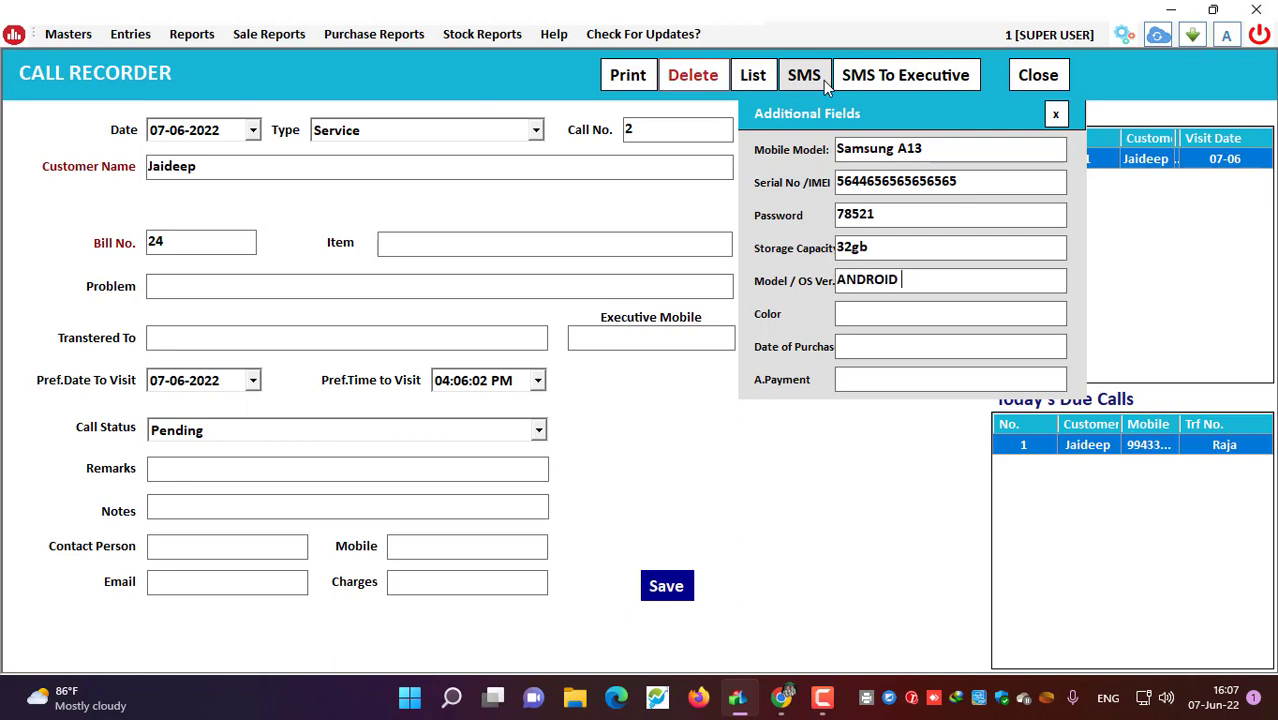
type(" V 8.2 / 2021")
key("Tab")
type("GOLDEN")
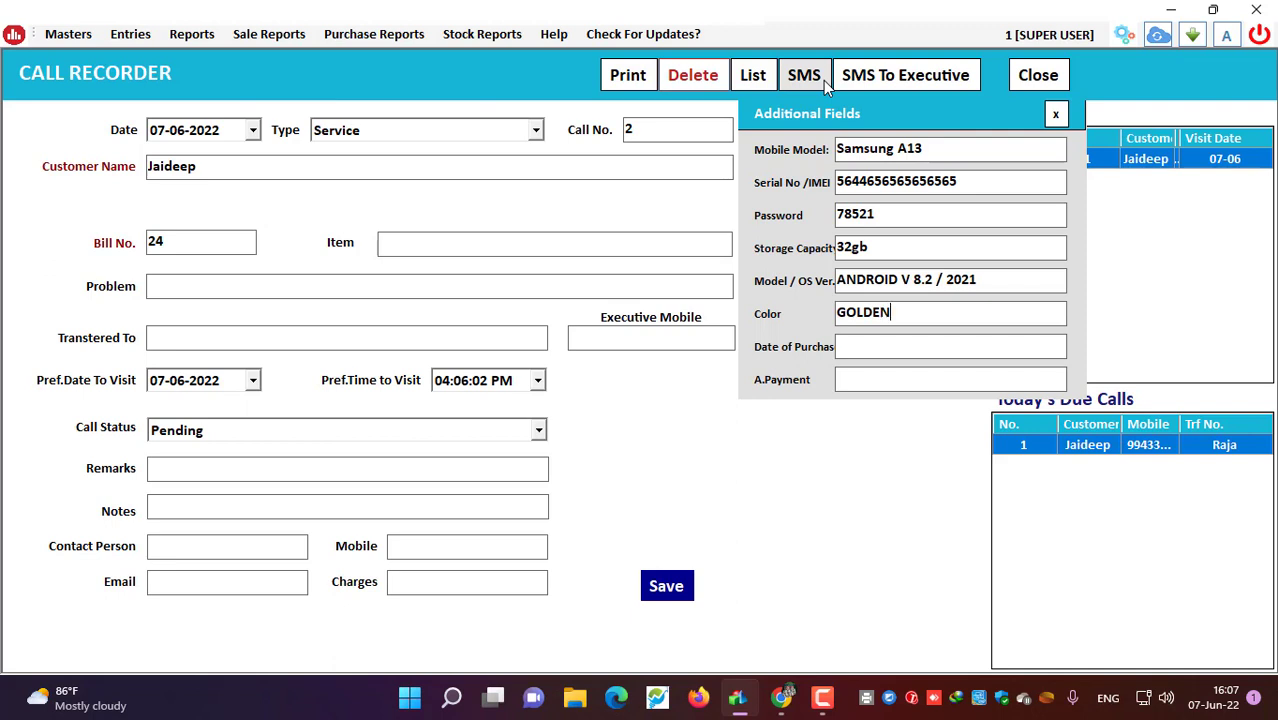
key("Tab")
type("01/02/2022")
key("Tab")
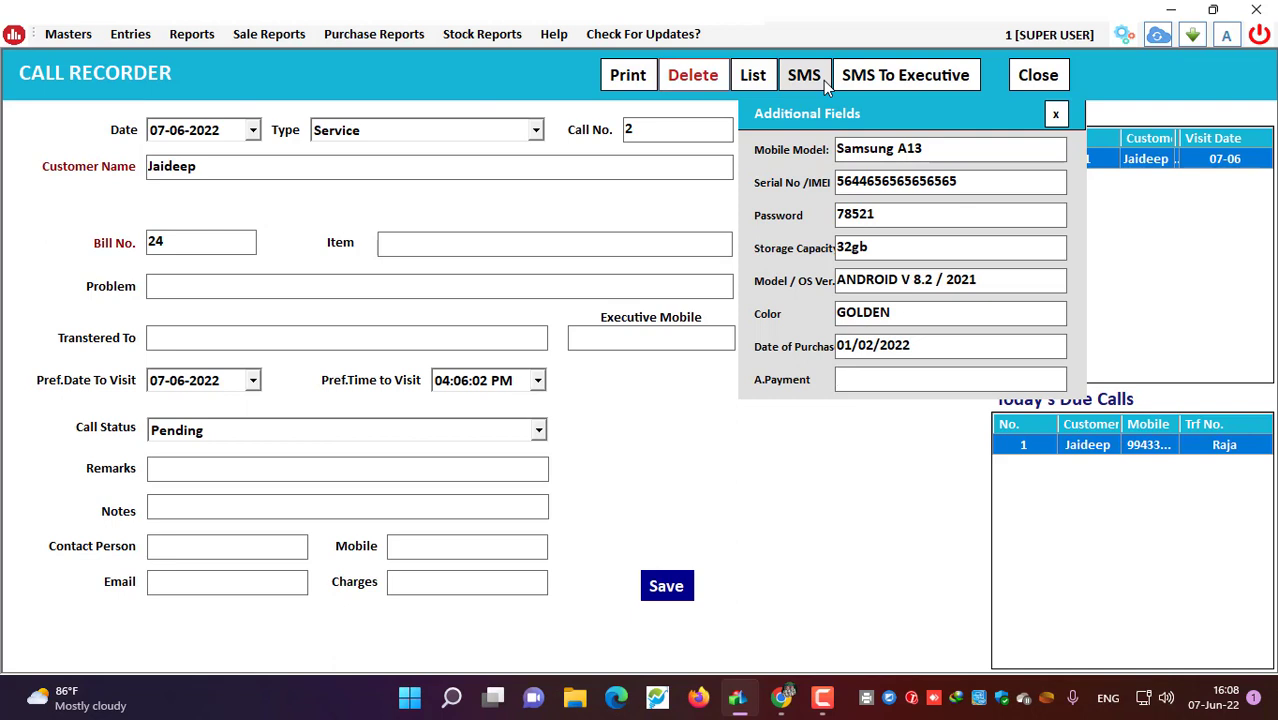
Step: Enter advance payment 350, then set item Samsung A13 and problem Display Broken
type("350")
key("Return")
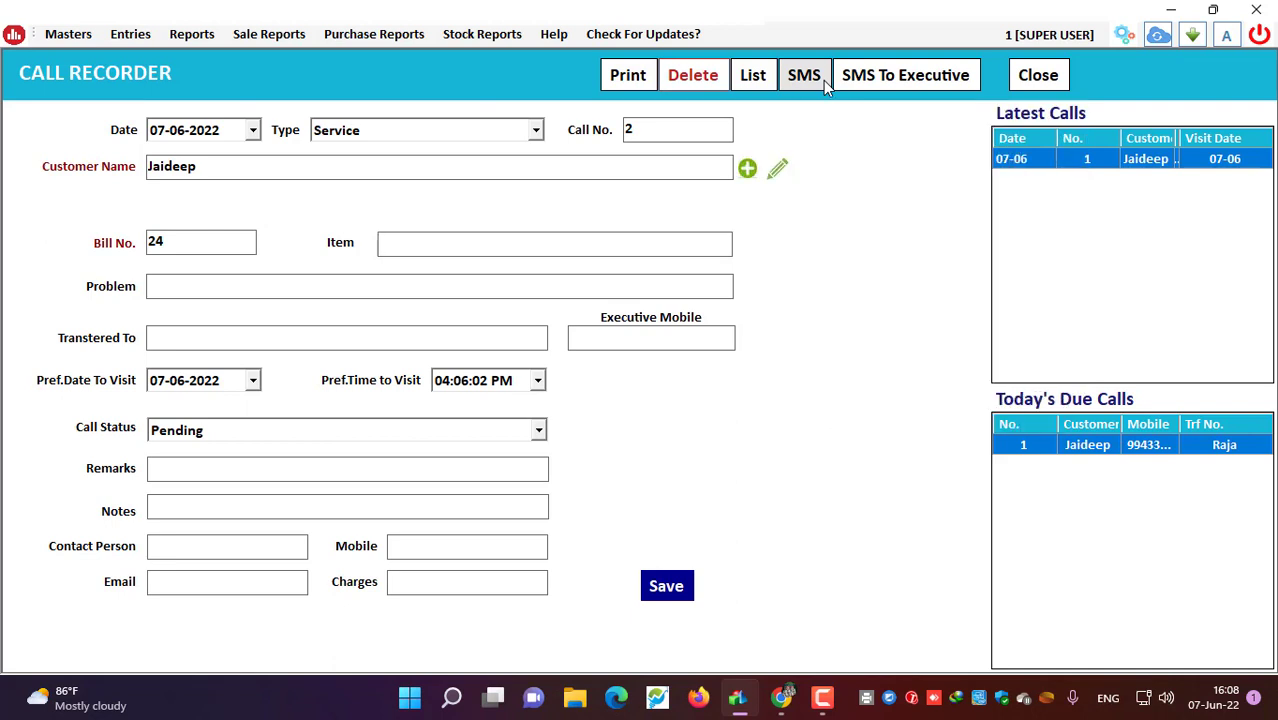
type("S")
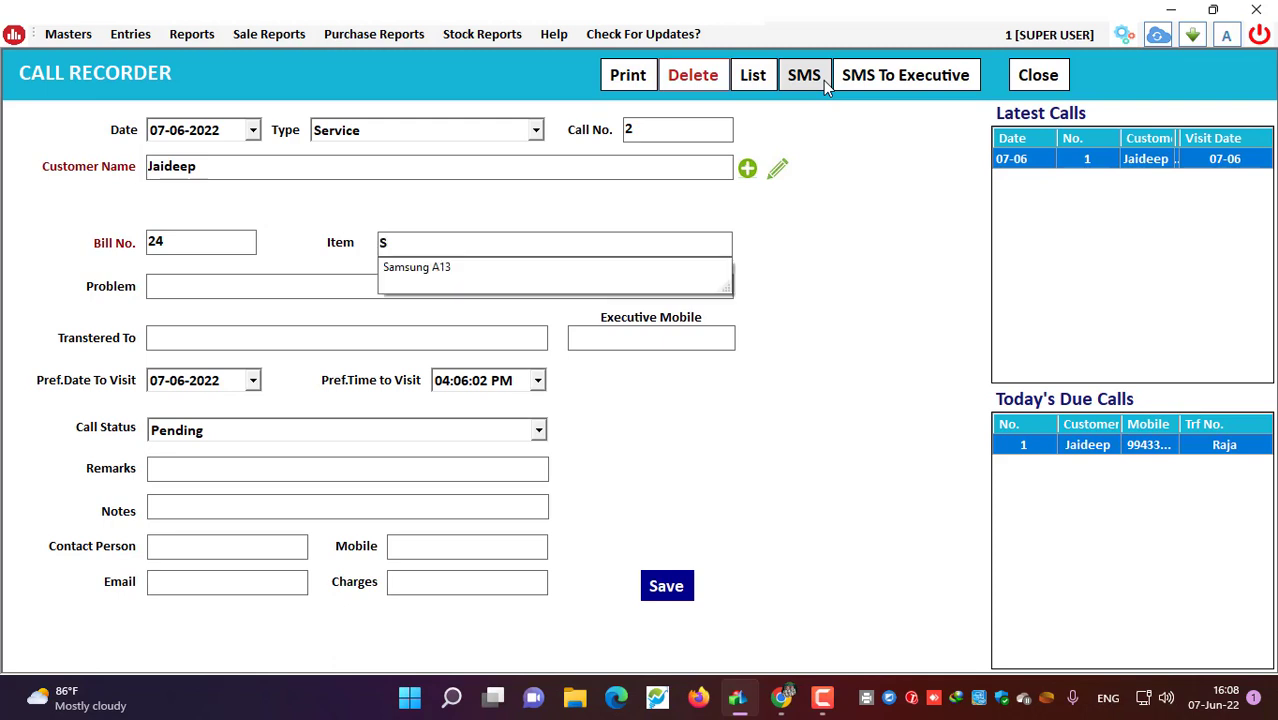
key("Down")
key("Return")
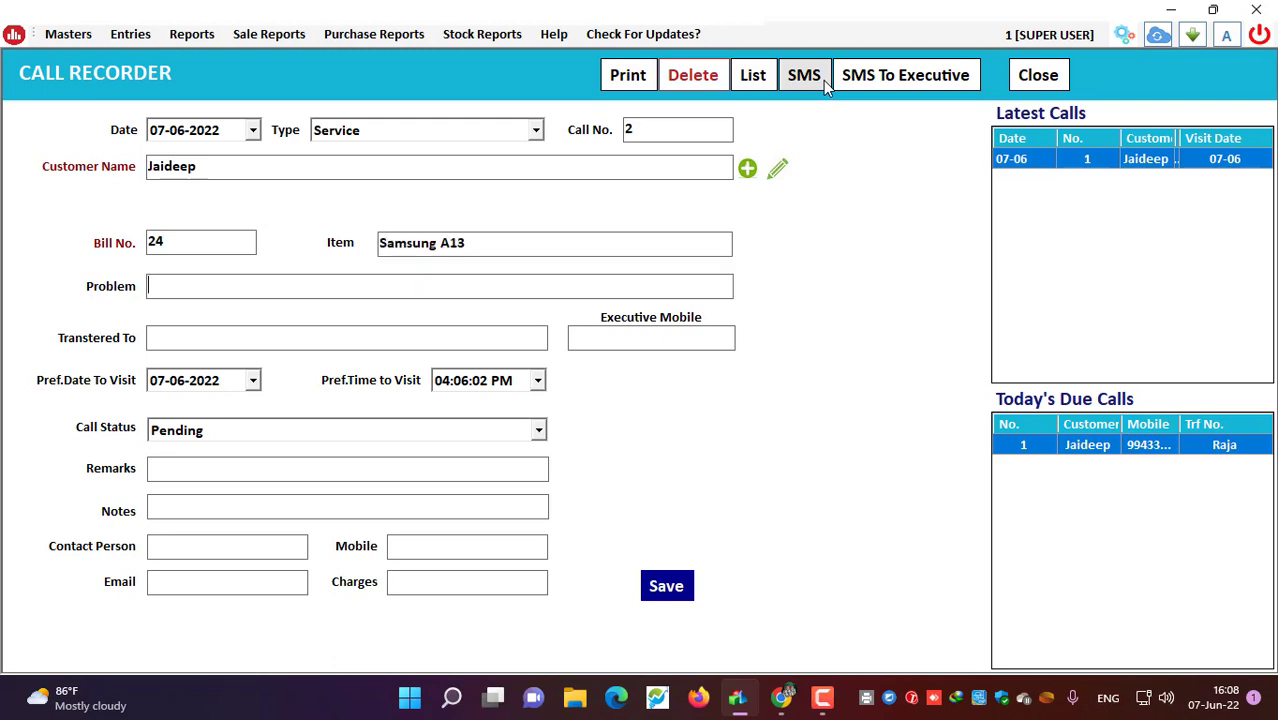
type("DI")
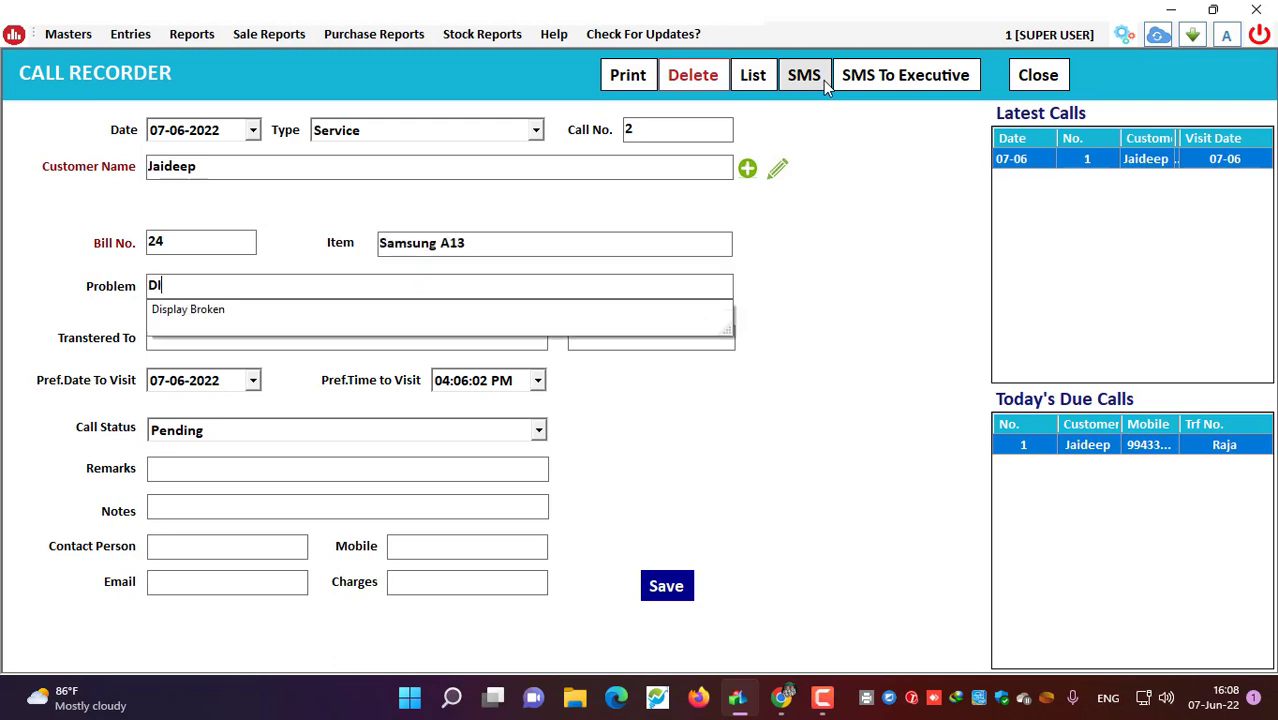
type("SPLAY")
key("Down")
key("Return")
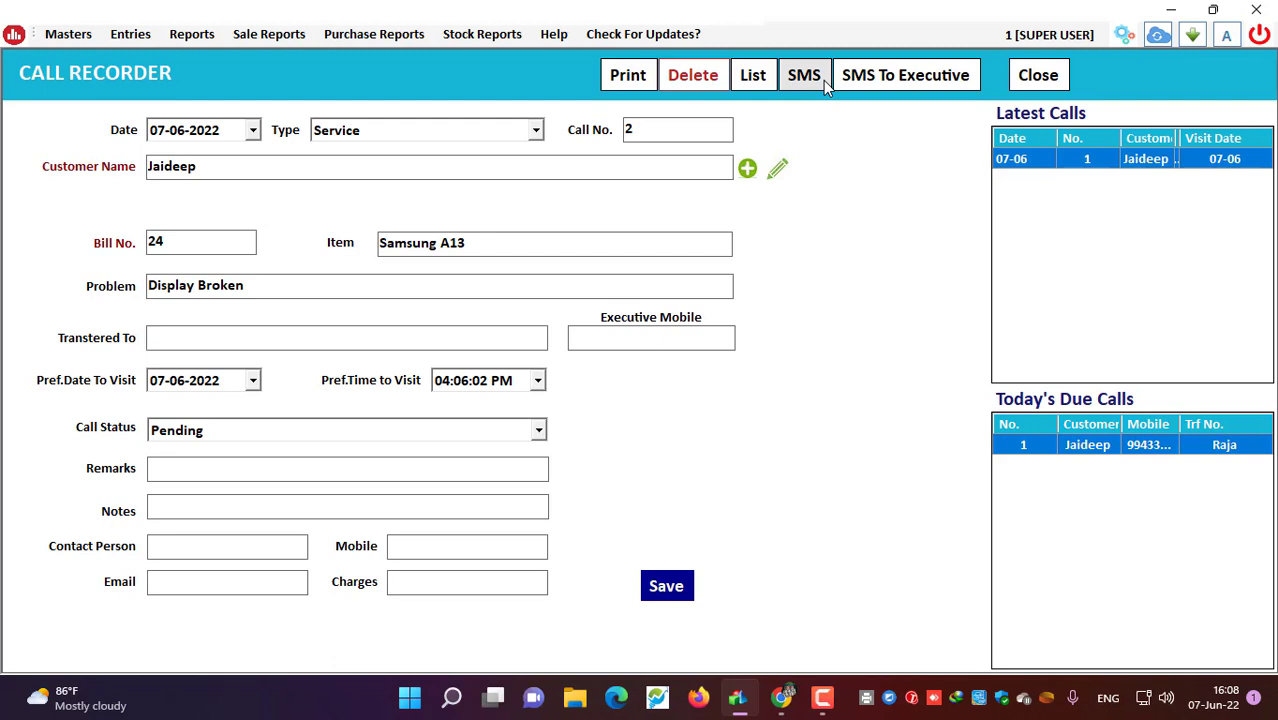
Step: Assign the suggested executive, keep the visit date, and leave call status Pending
type("RA")
key("Down")
key("Return")
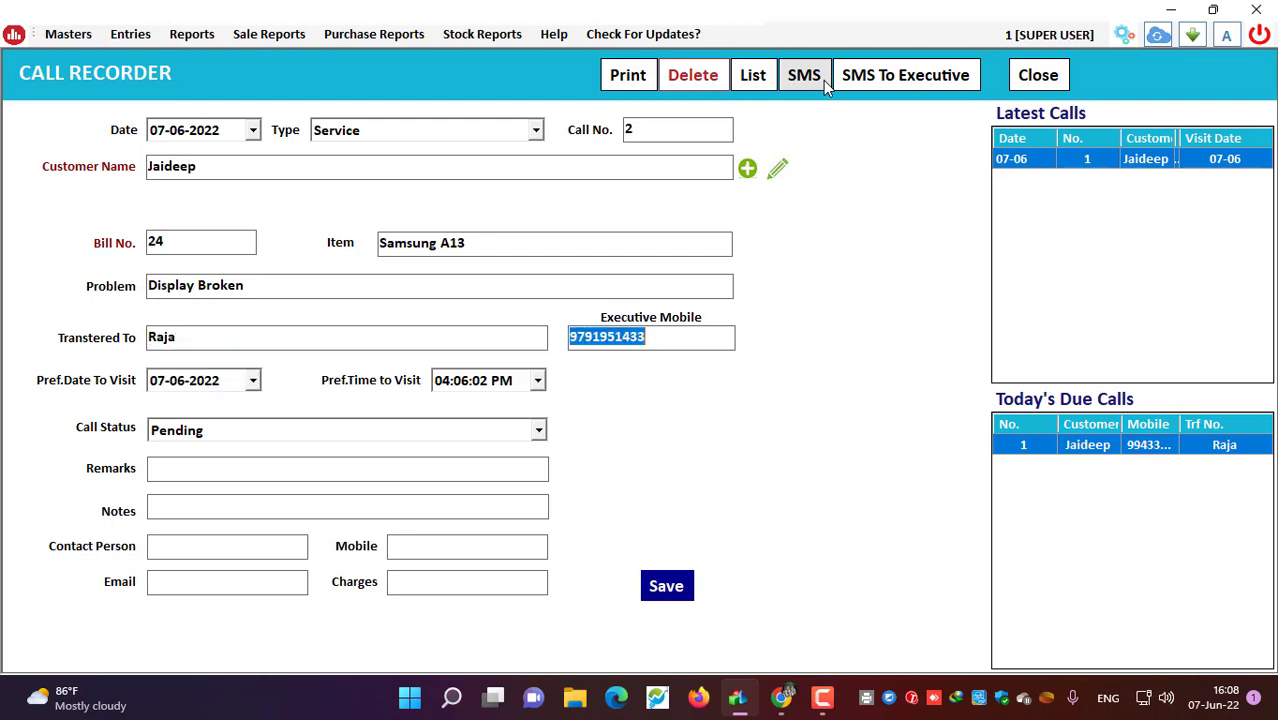
key("Return")
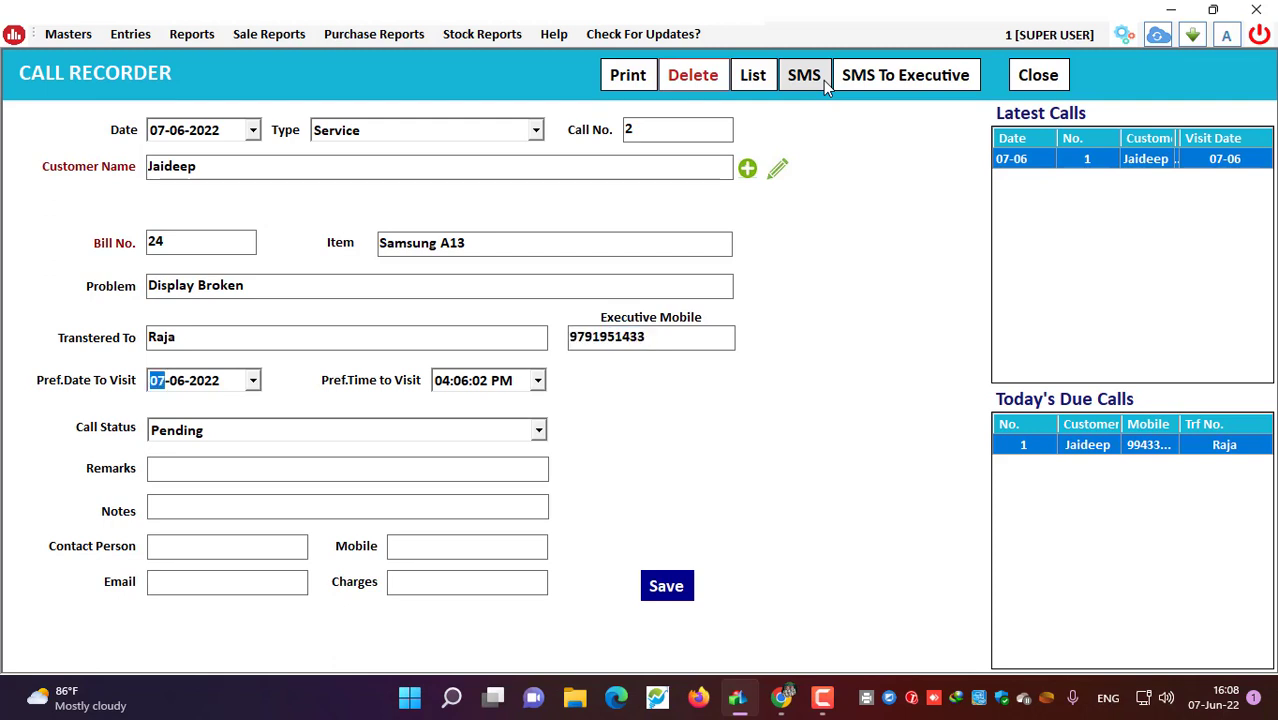
key("Return")
key("Return")
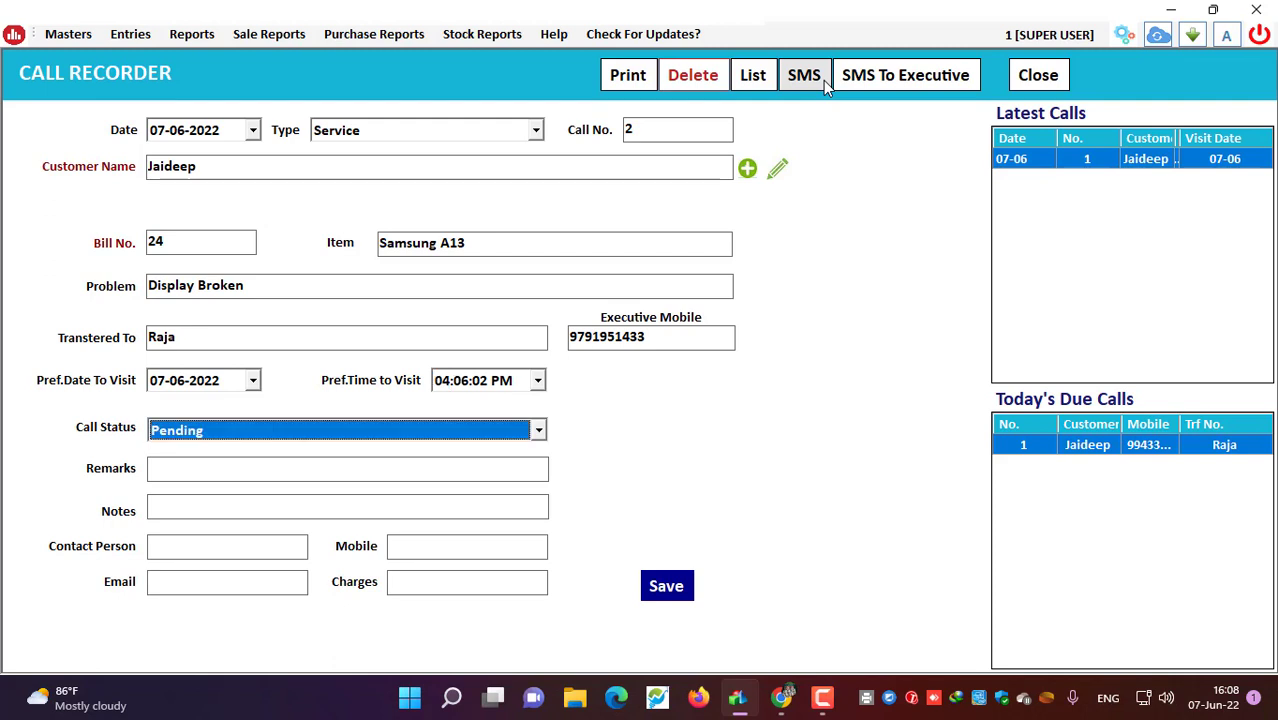
key("Down")
key("Up")
key("Return")
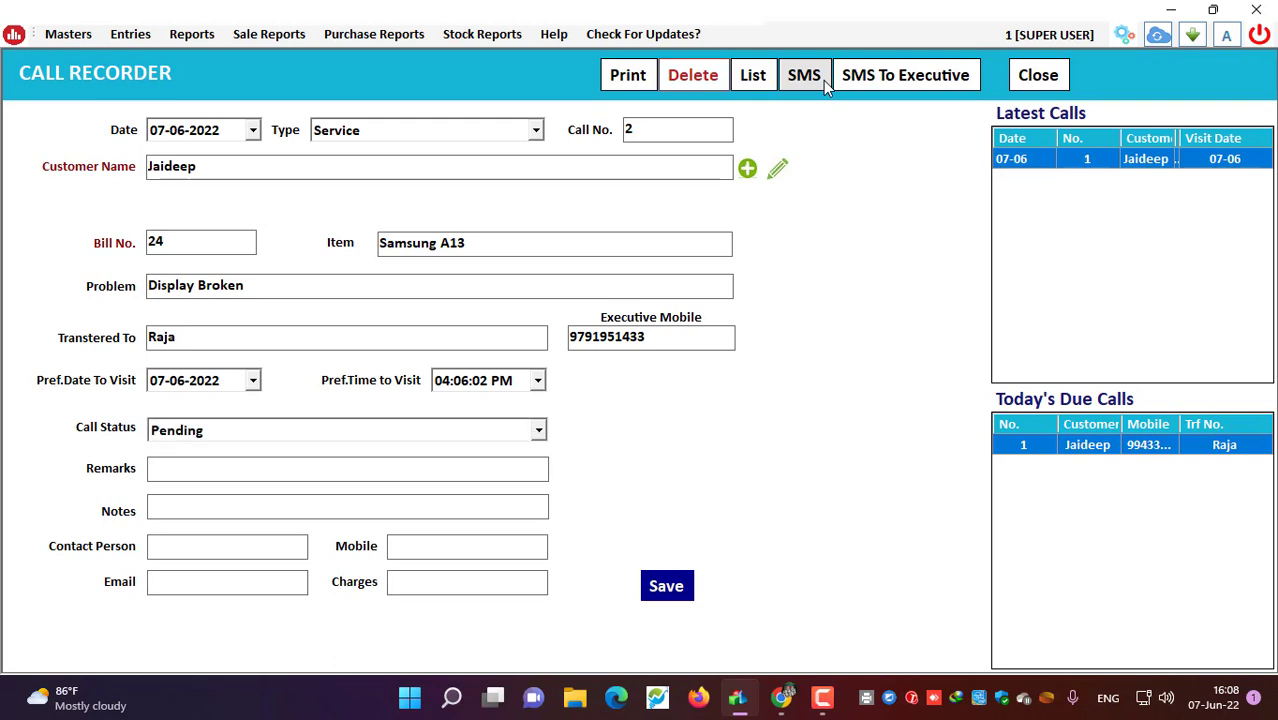
Step: Set remarks to Spare Pending and notes to 100% Solved Isse
type("SPARE")
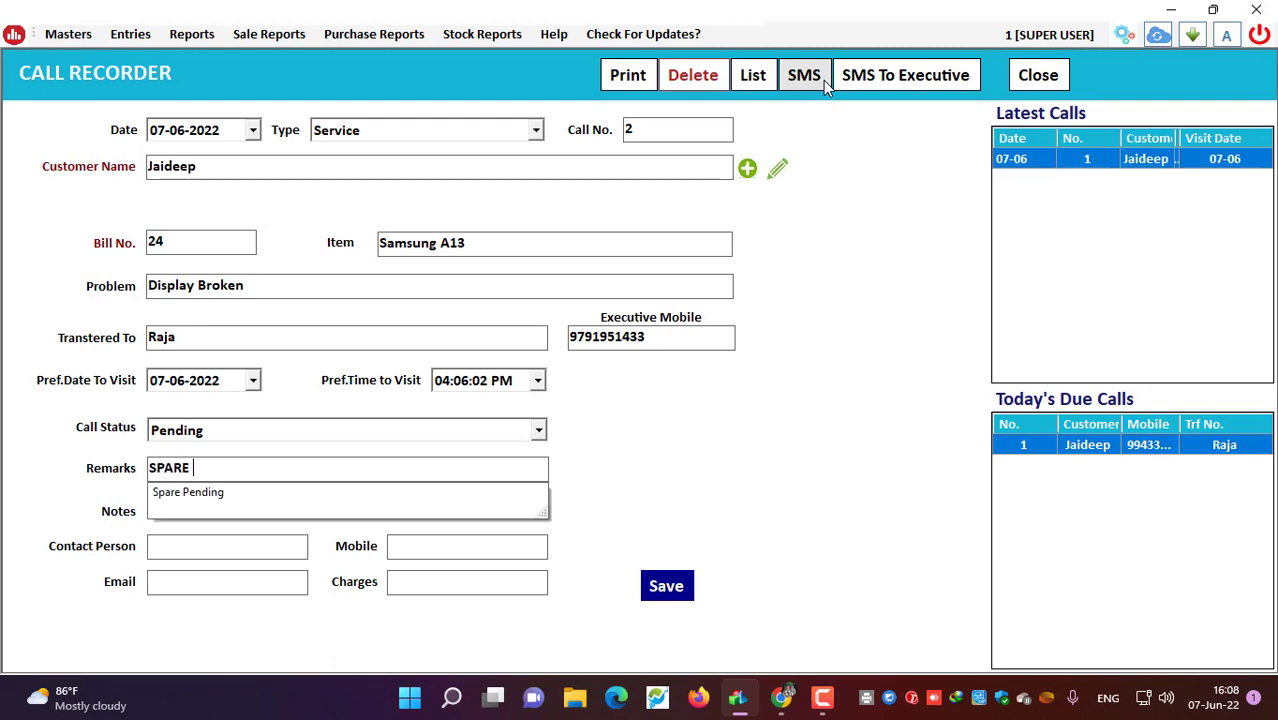
key("Down")
key("Return")
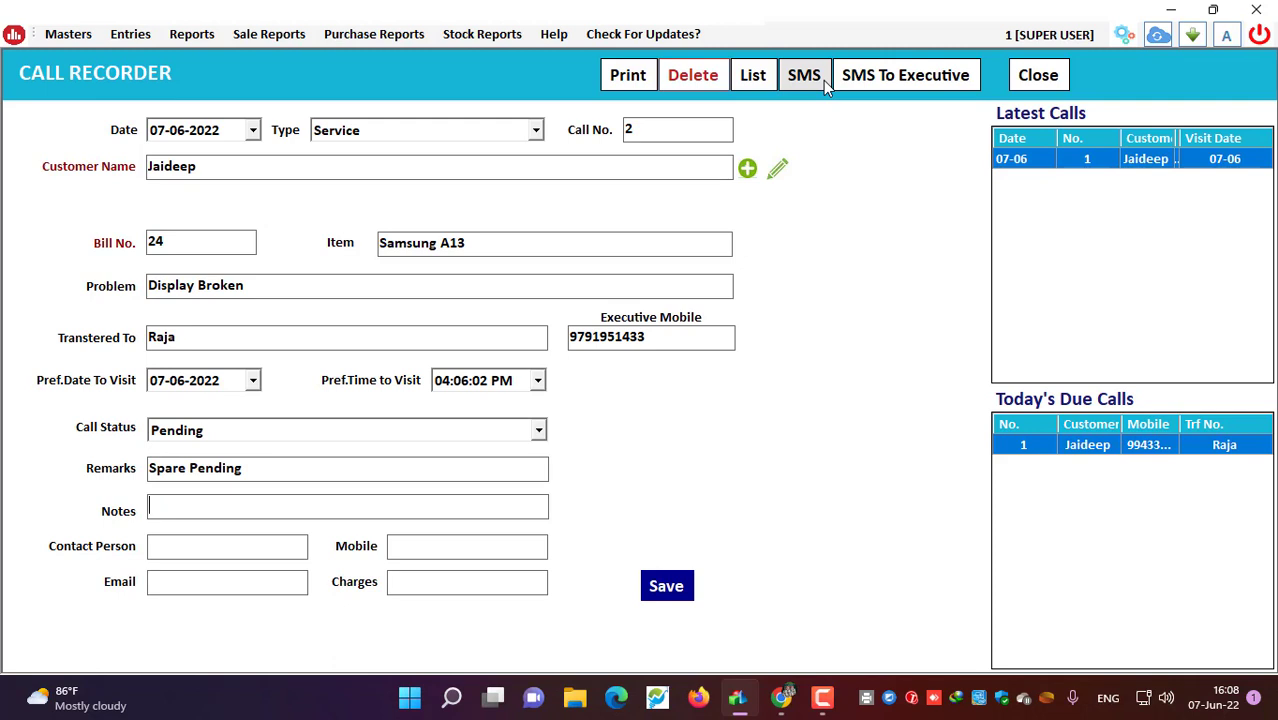
type("100")
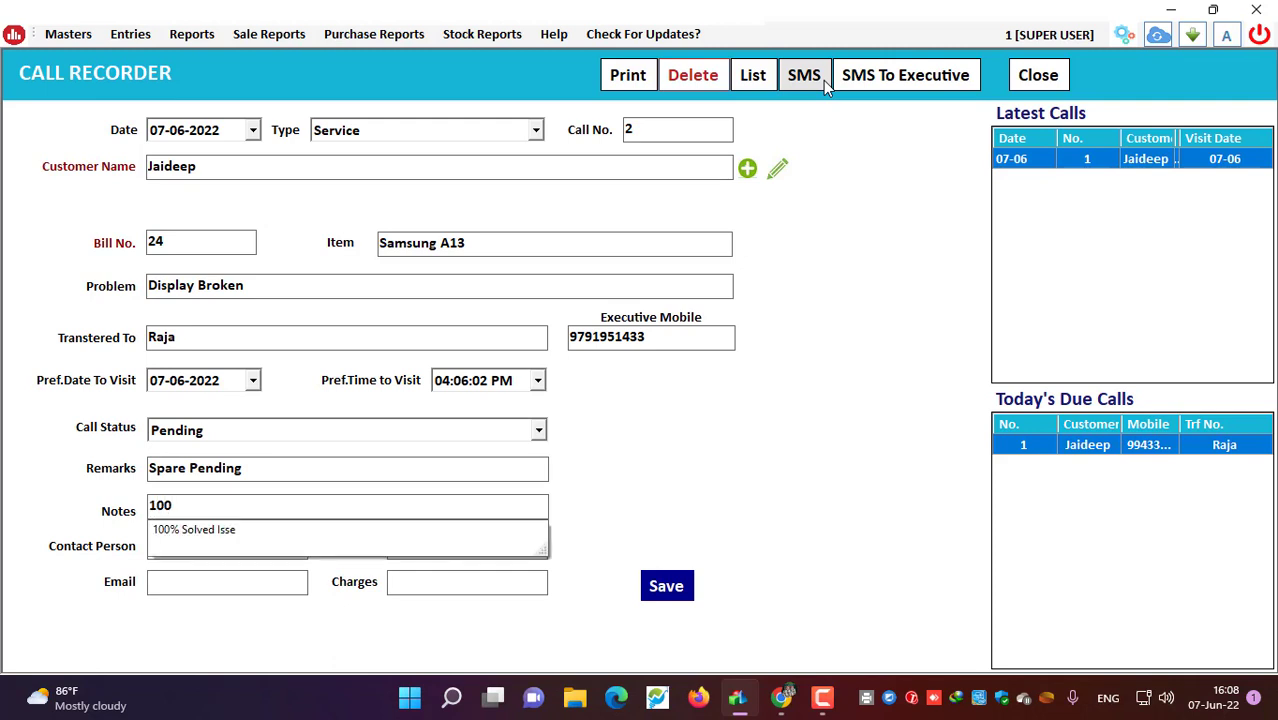
key("Down")
key("Return")
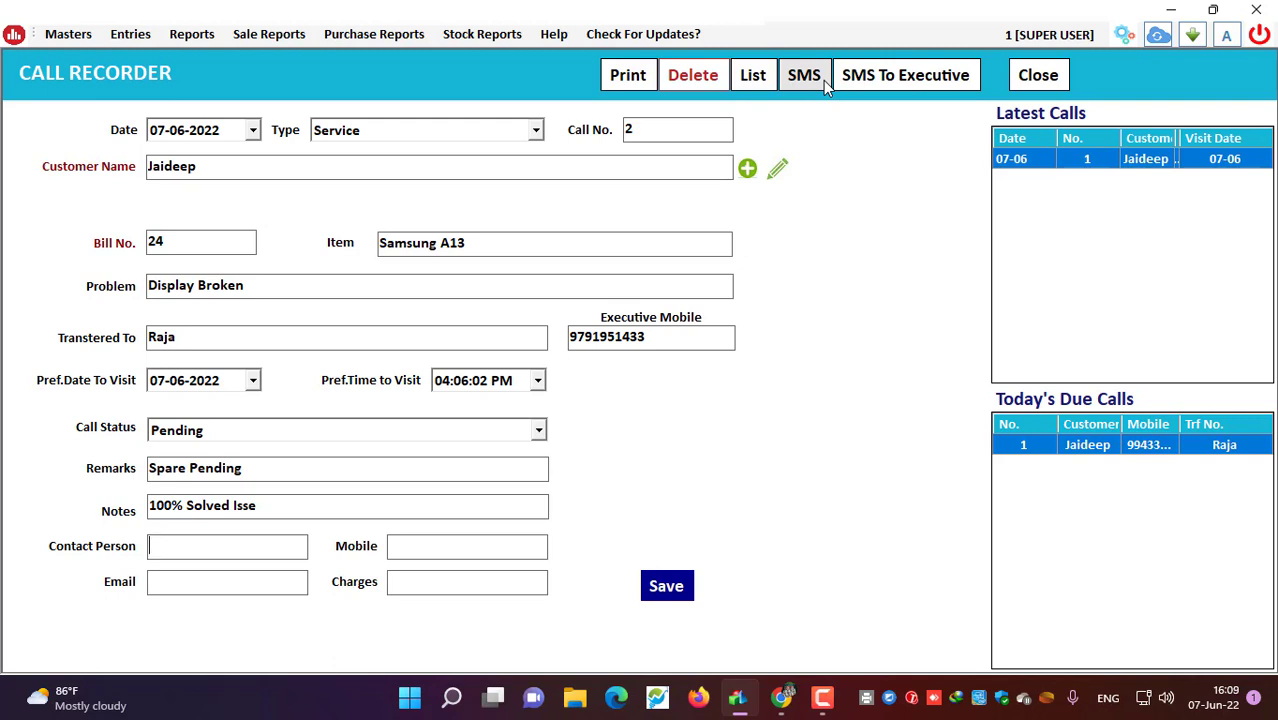
Step: Fill in the contact person's name, mobile number and e-mail address
type("SIGAM")
type("NI")
key("BackSpace")
key("BackSpace")
type("ANI")
key("Tab")
type("99")
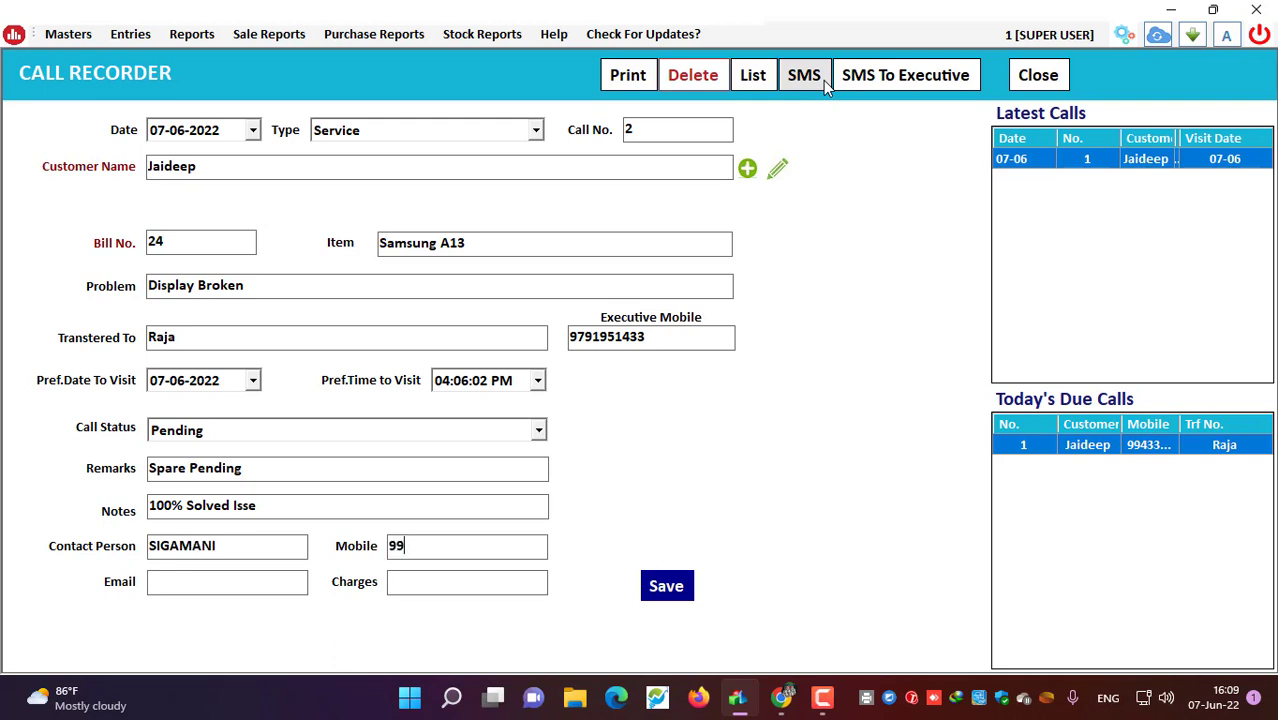
type("44")
key("BackSpace")
key("BackSpace")
key("BackSpace")
key("BackSpace")
key("Tab")
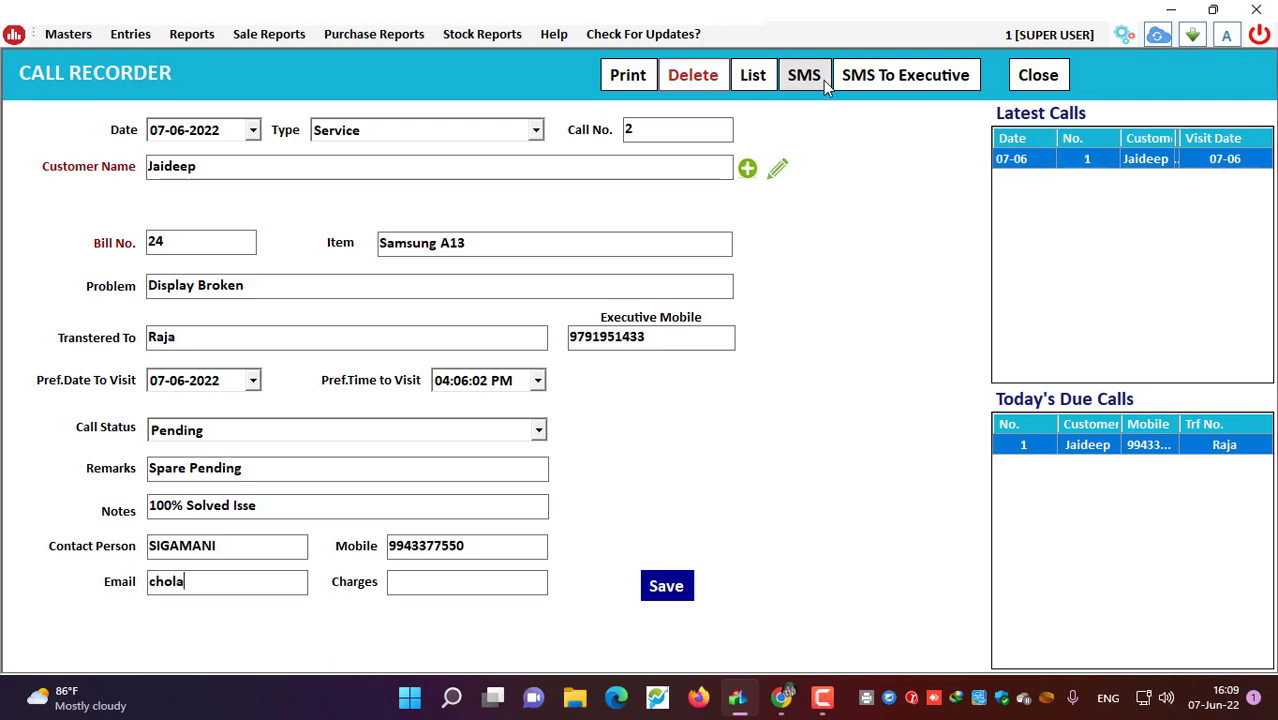
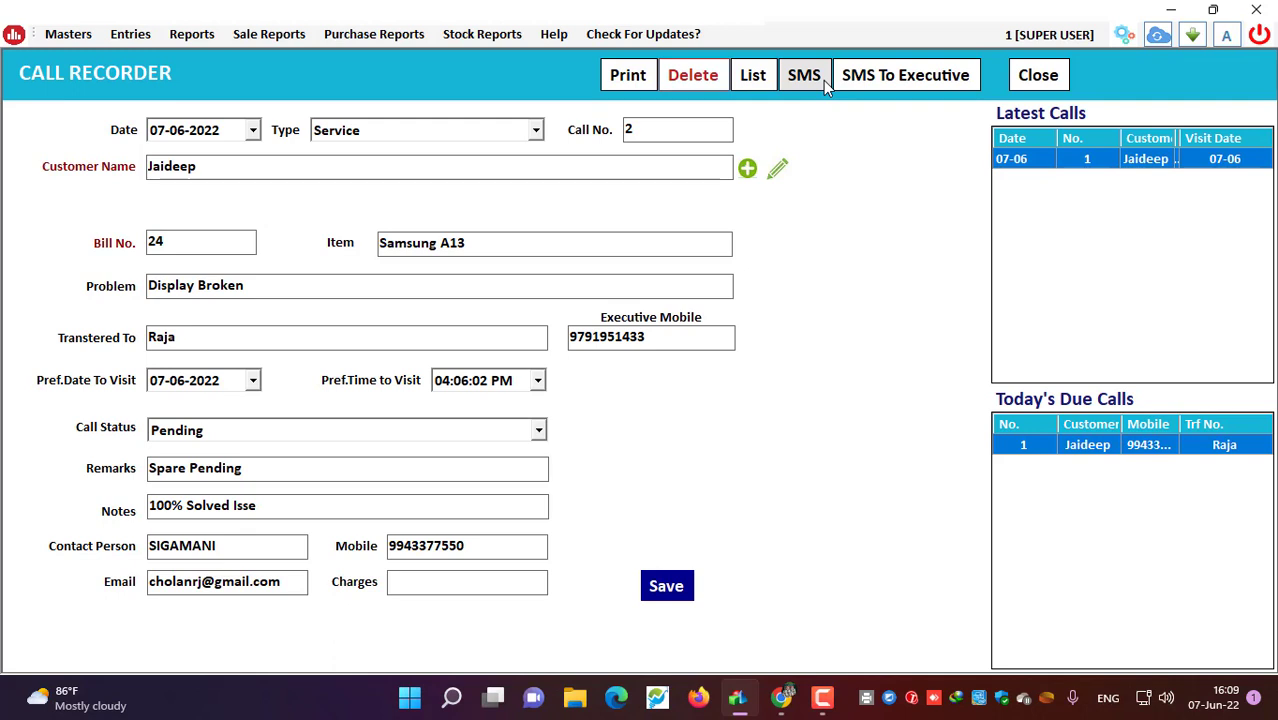
Step: Enter charges of 850 and save the call
type("850")
key("Return")
key("Return")
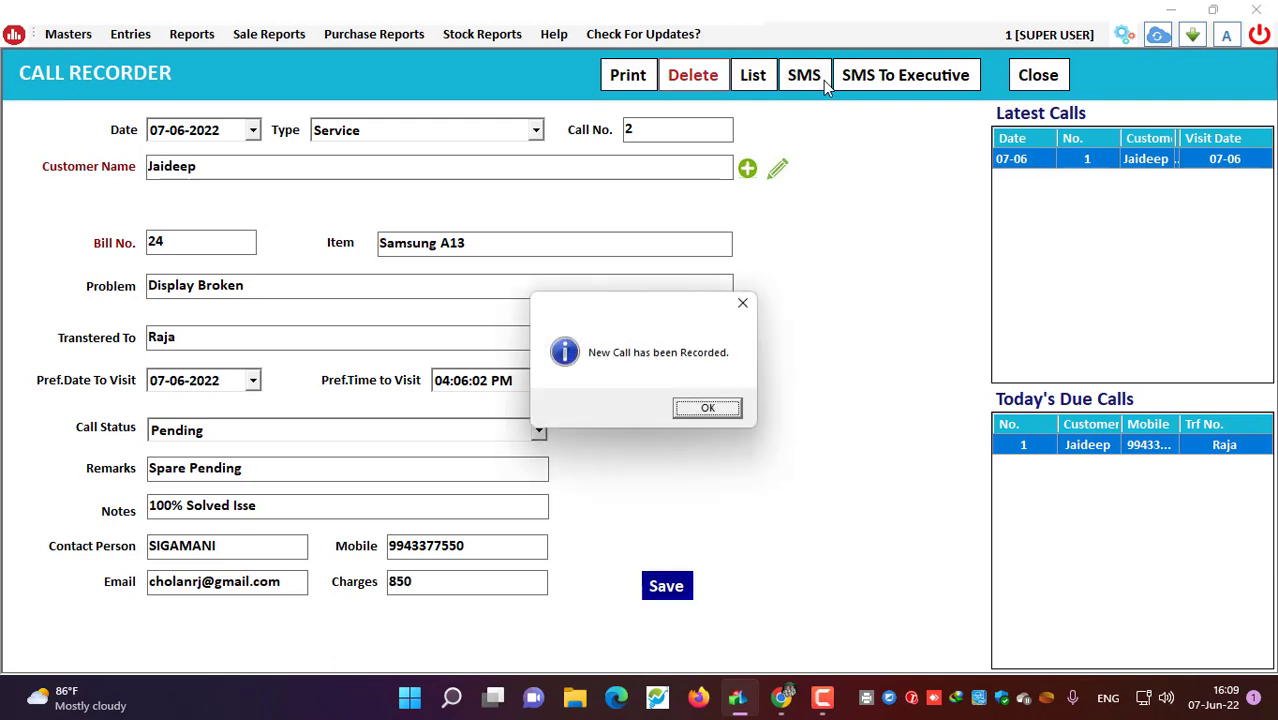
key("Return")
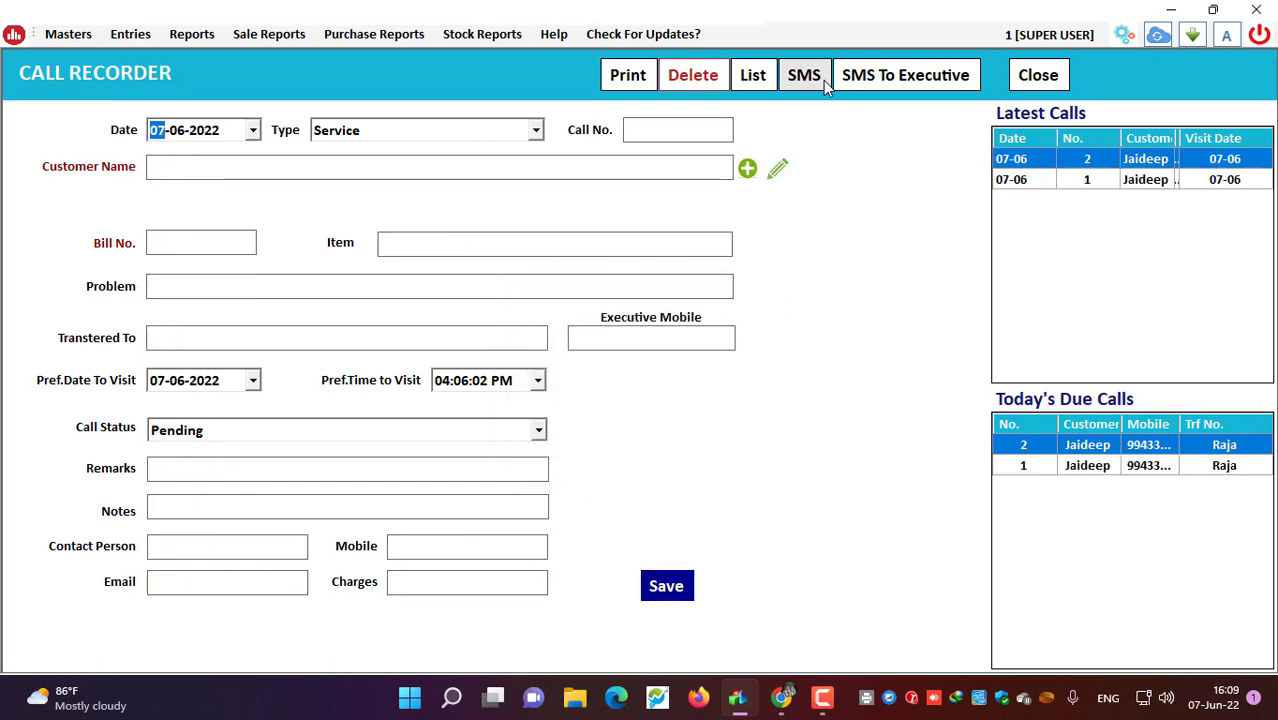
Step: Reload call 1 and then call 2 from Latest Calls into the form
left_click(1144, 180)
left_click(1128, 157)
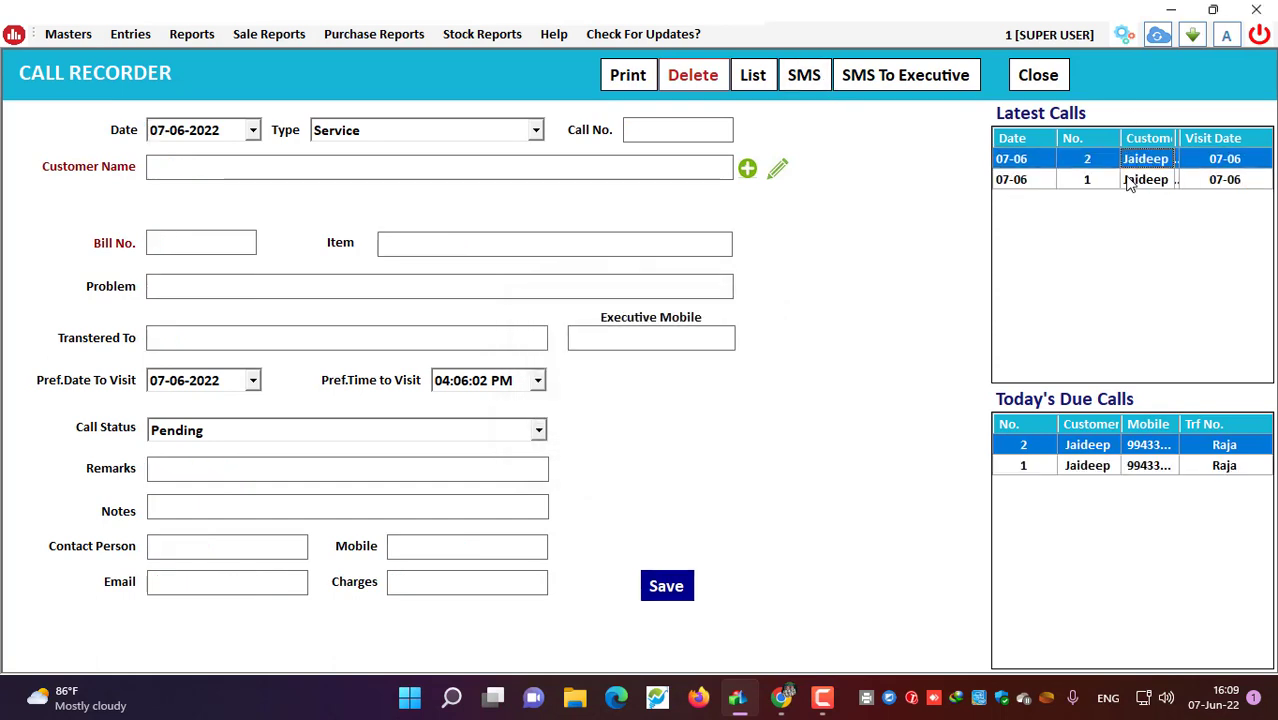
left_click(1145, 180)
double_click(1126, 178)
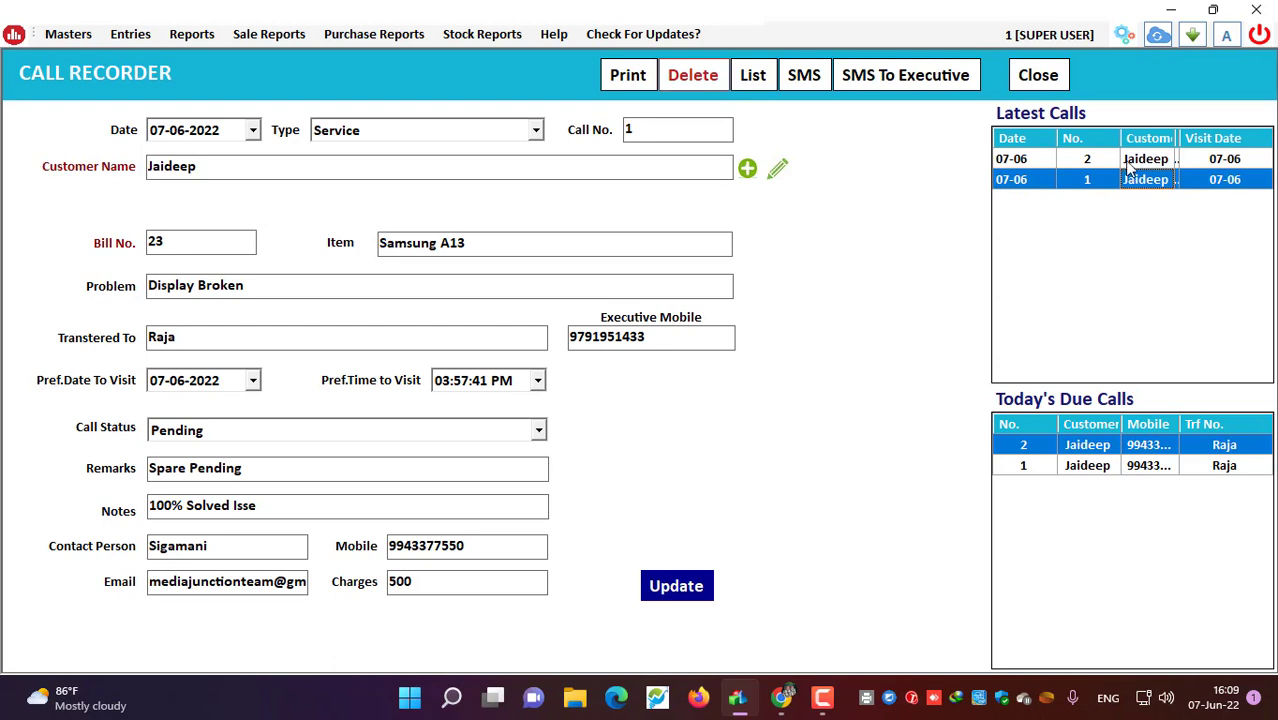
double_click(1127, 159)
double_click(1113, 179)
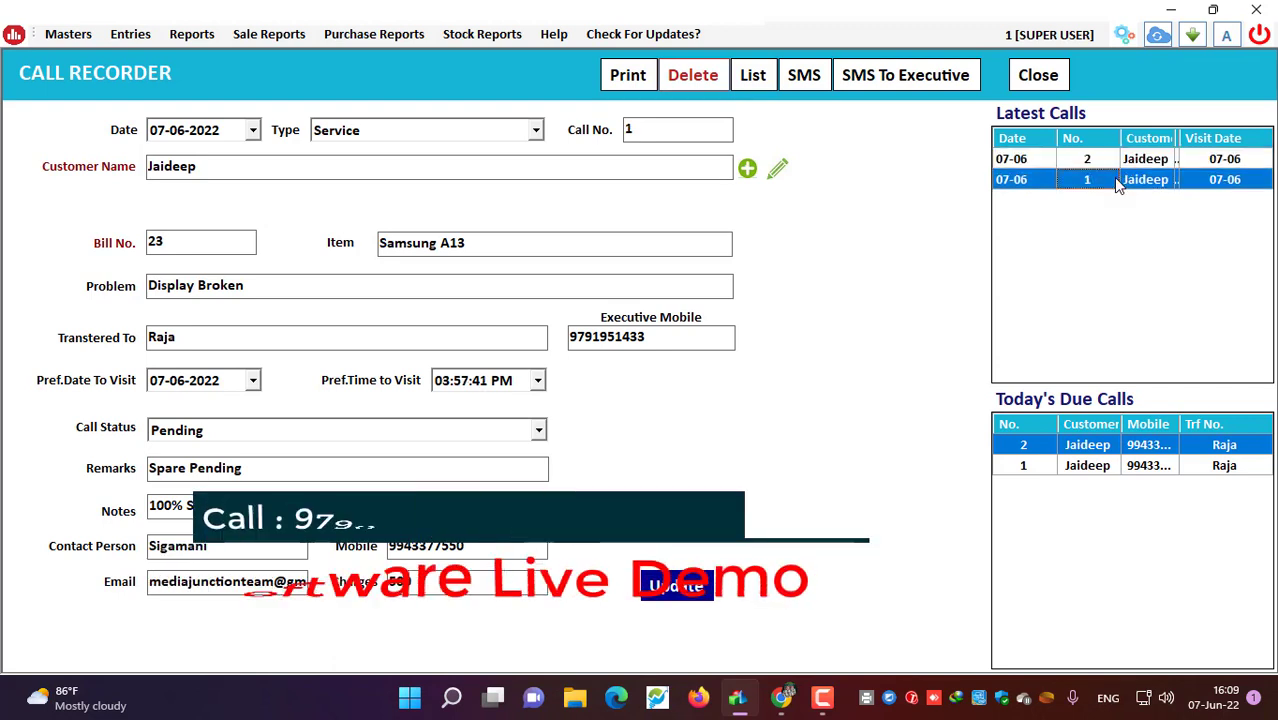
double_click(1105, 159)
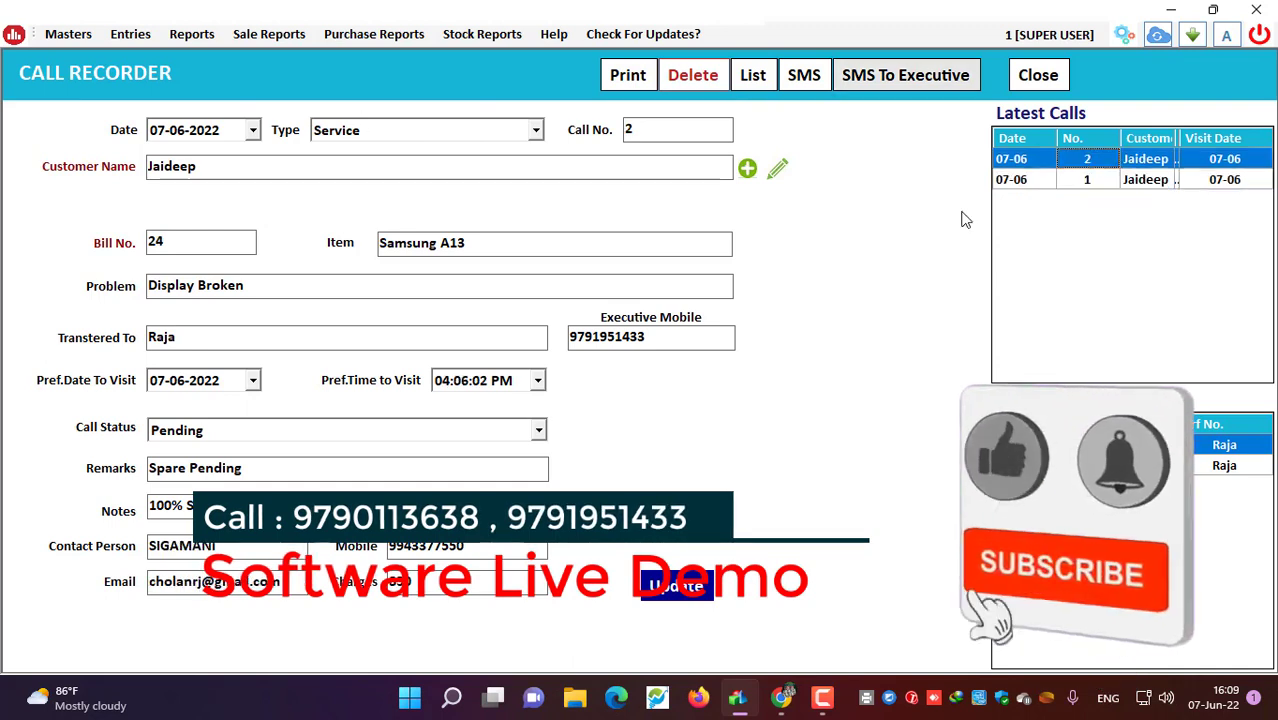
Step: Print call 1's job card and review its date, type, status, number and customer
left_click(627, 76)
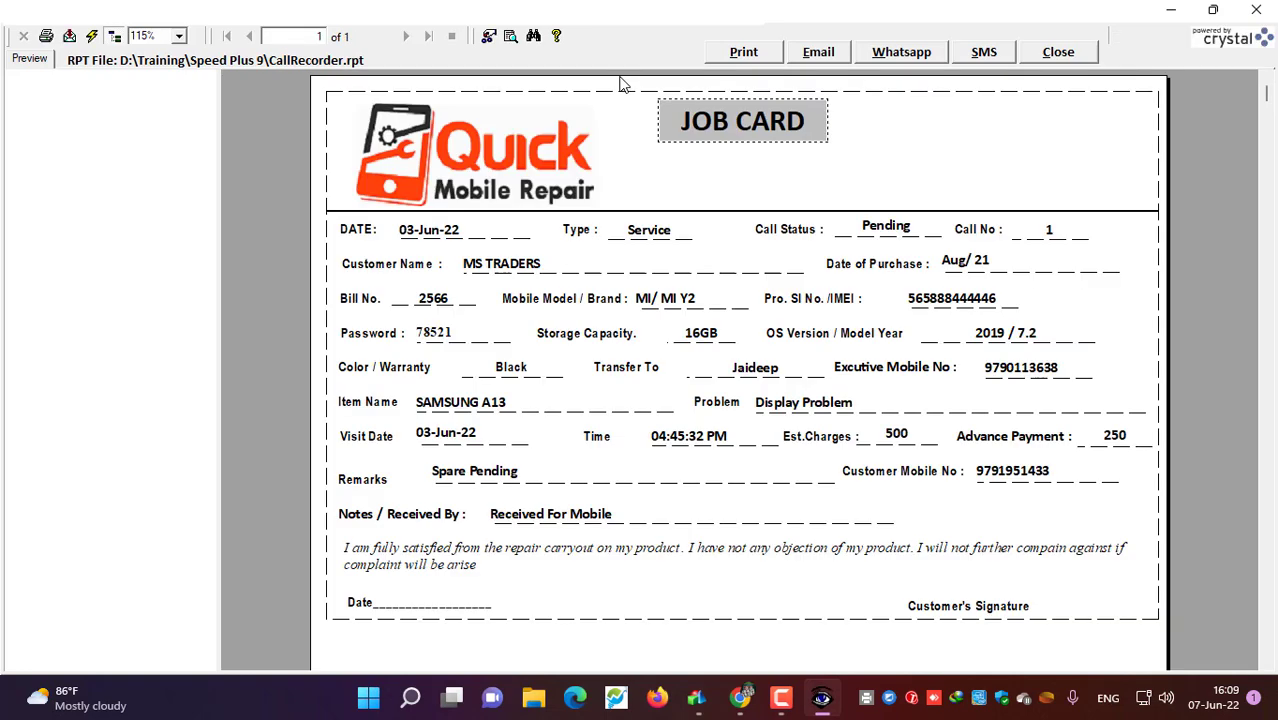
left_click(444, 231)
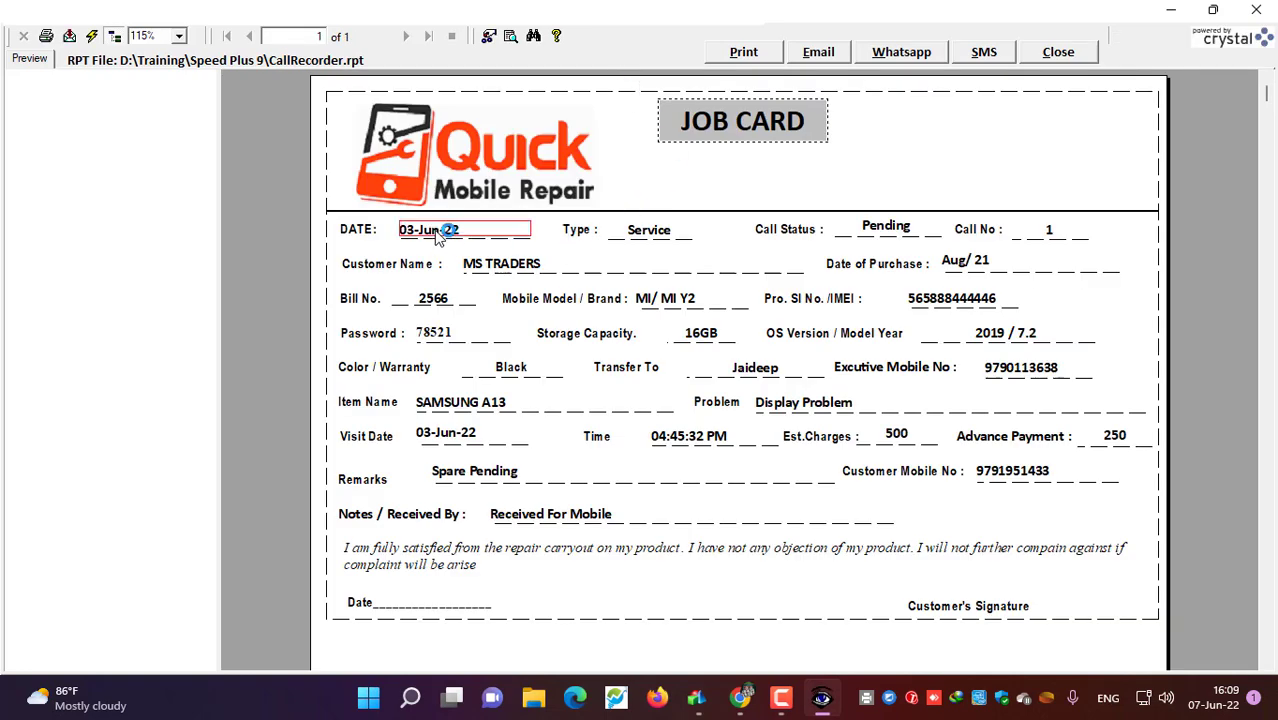
left_click(648, 232)
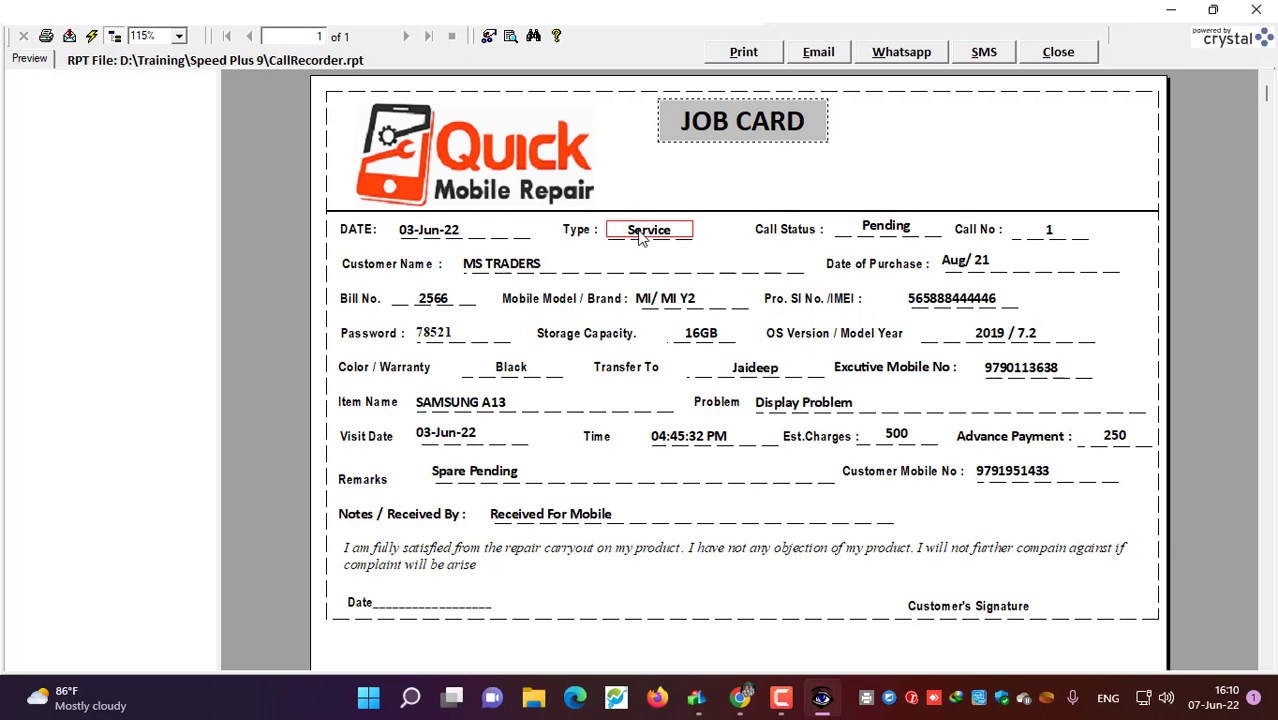
left_click(893, 232)
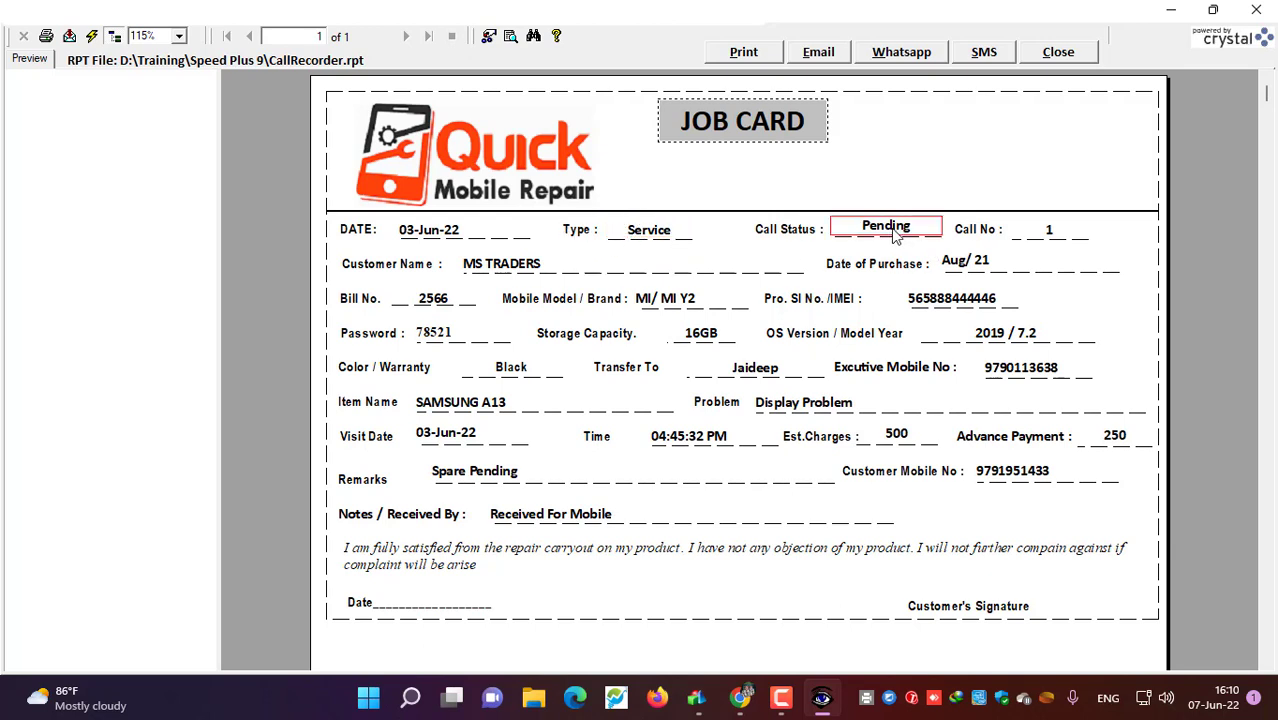
left_click(1050, 238)
left_click(486, 266)
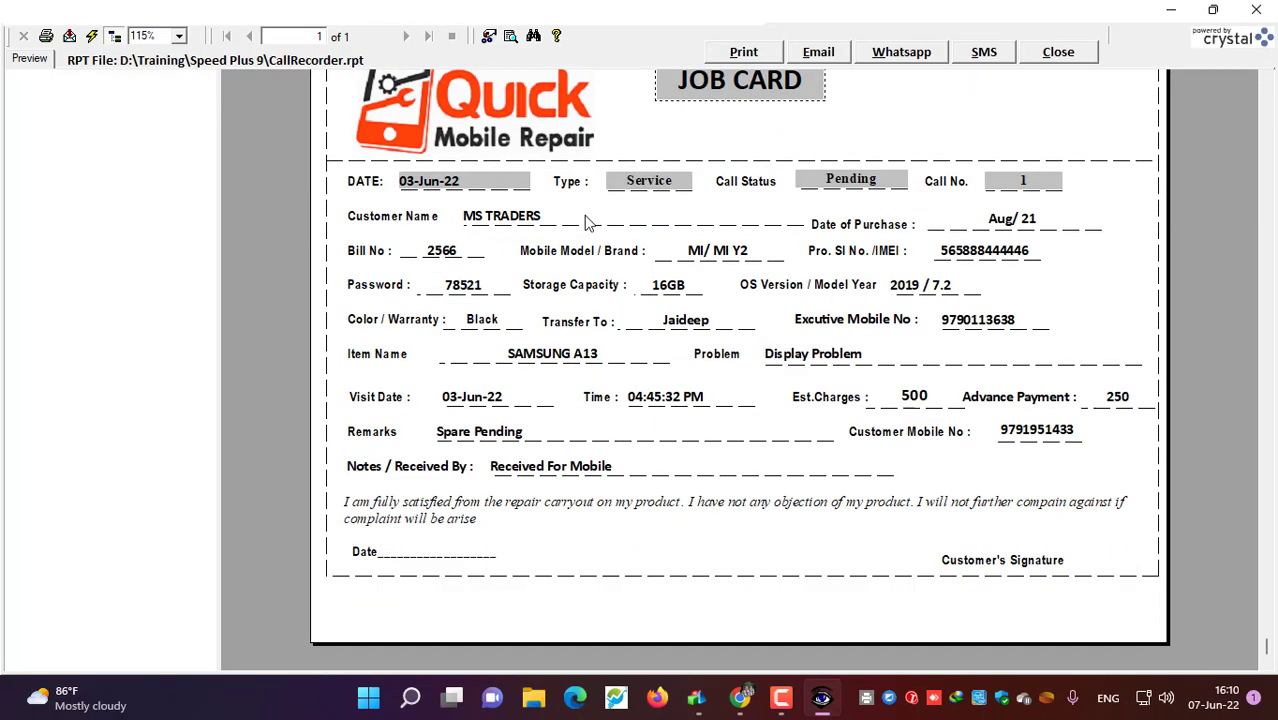
scroll(667, 279, "up", 3)
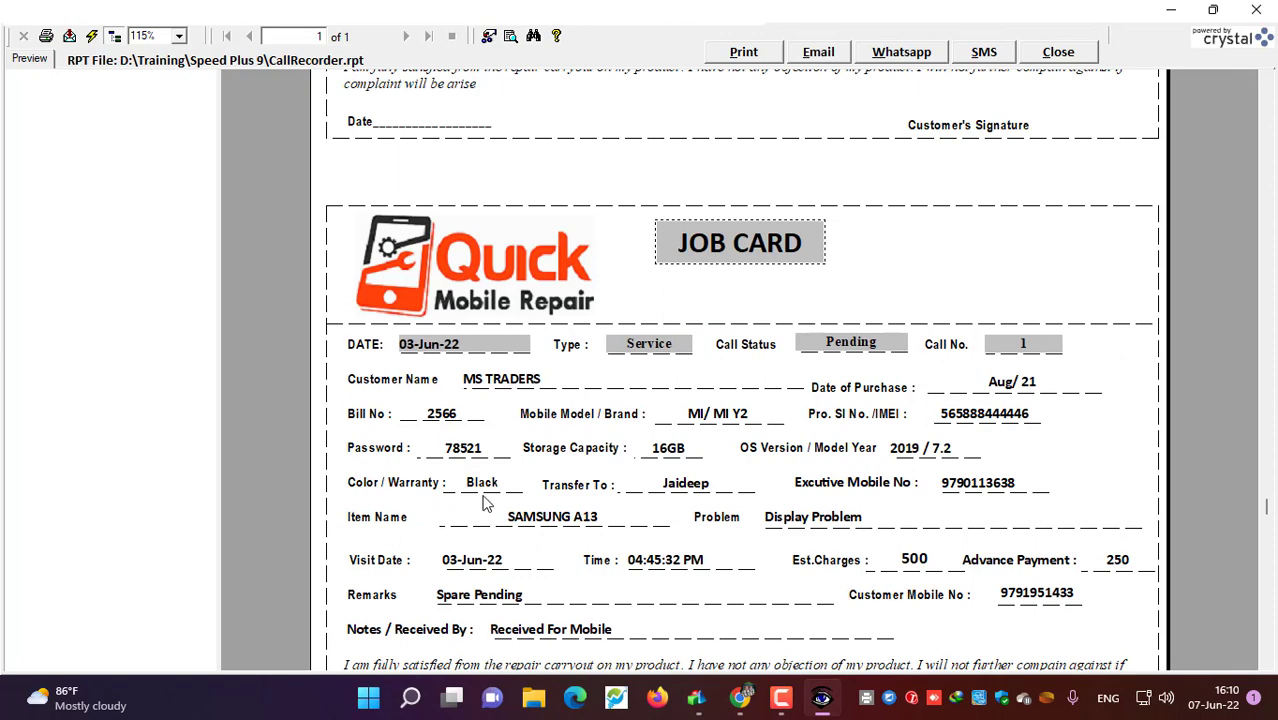
scroll(565, 506, "down", 3)
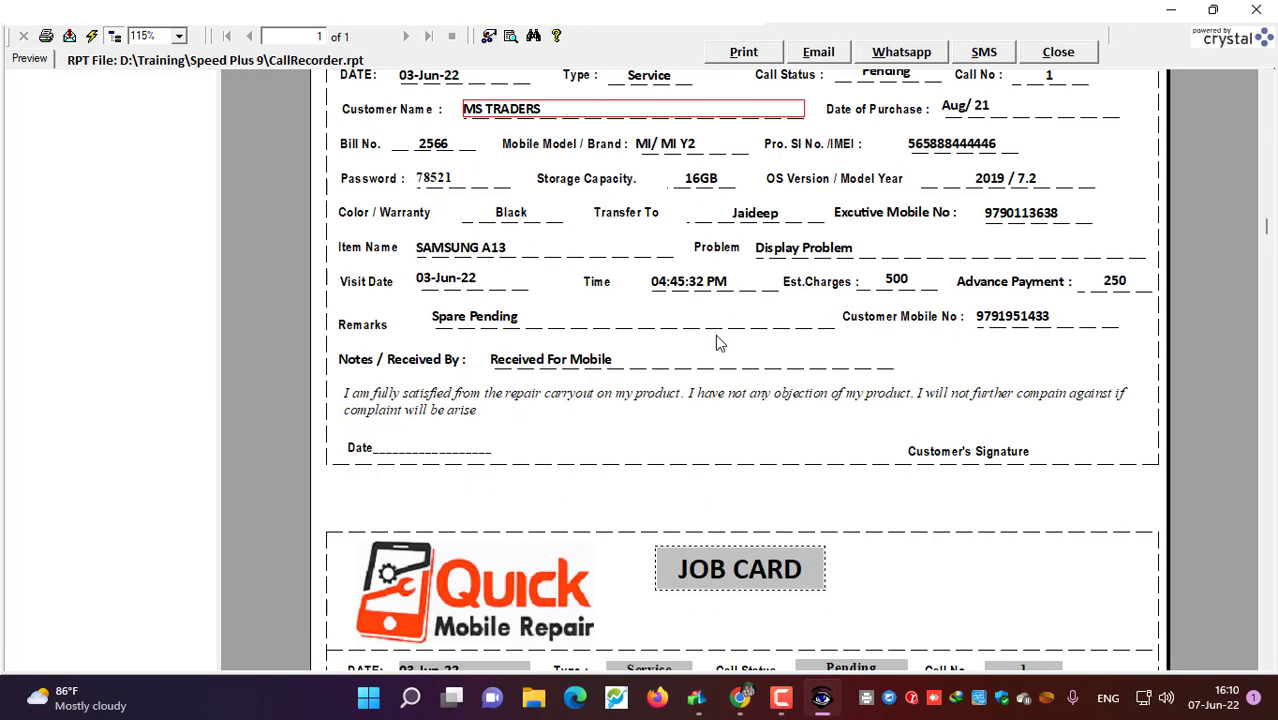
scroll(718, 342, "up", 3)
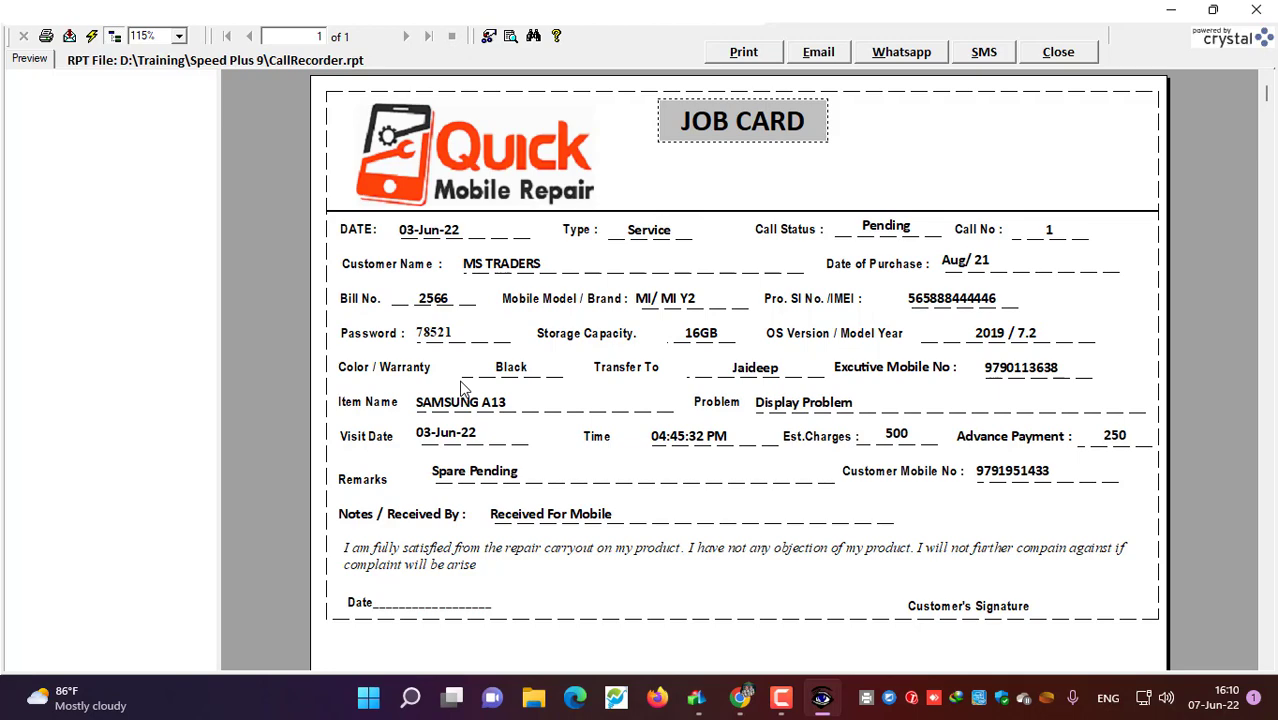
double_click(309, 62)
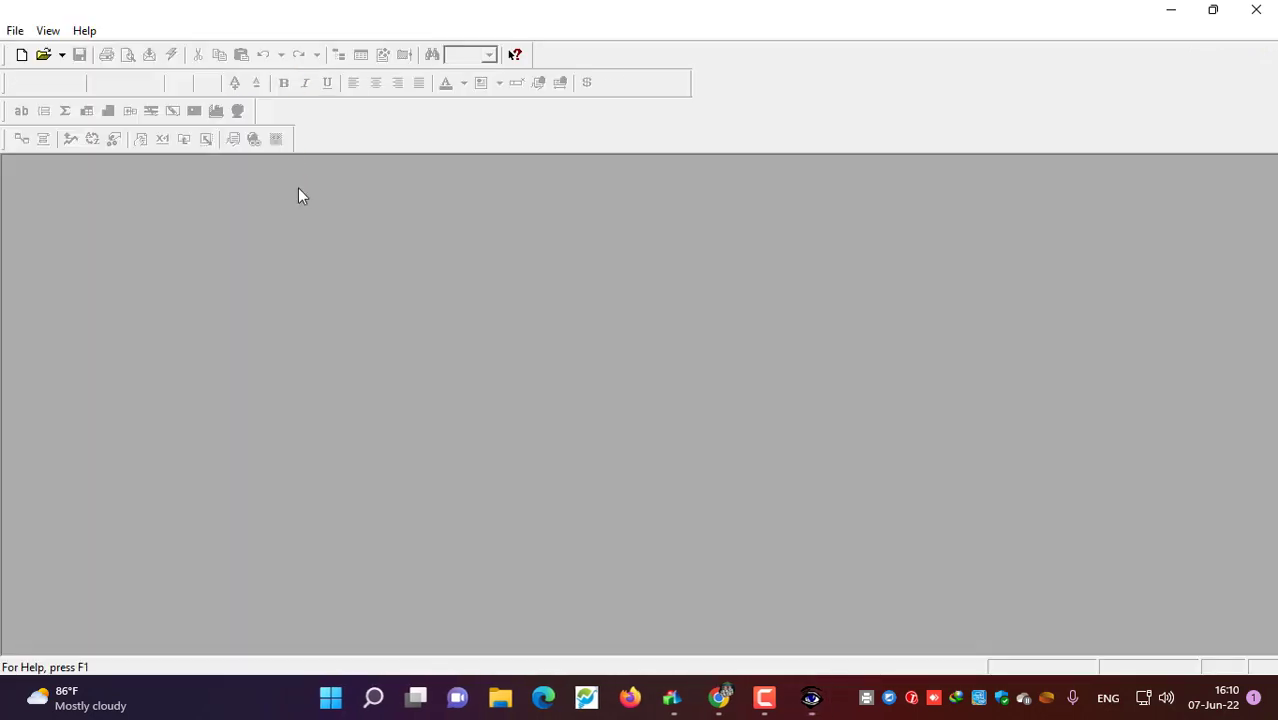
left_click(541, 432)
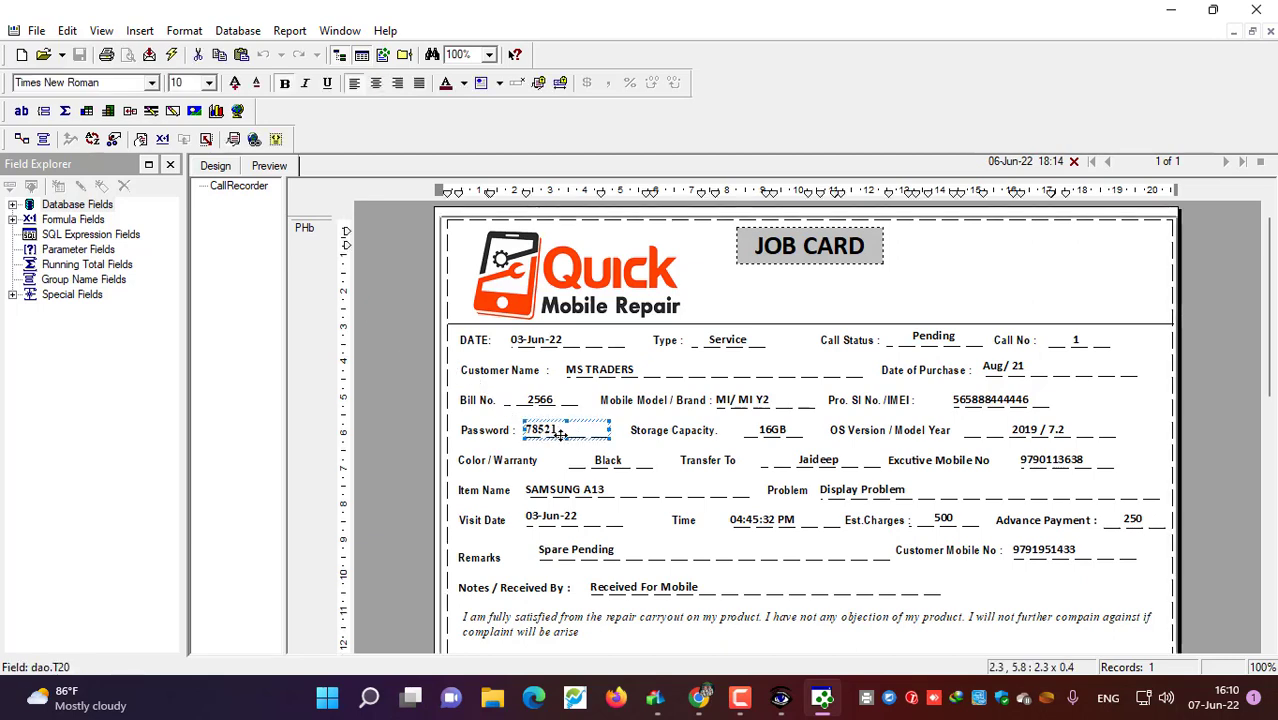
left_click(101, 84)
type("cali")
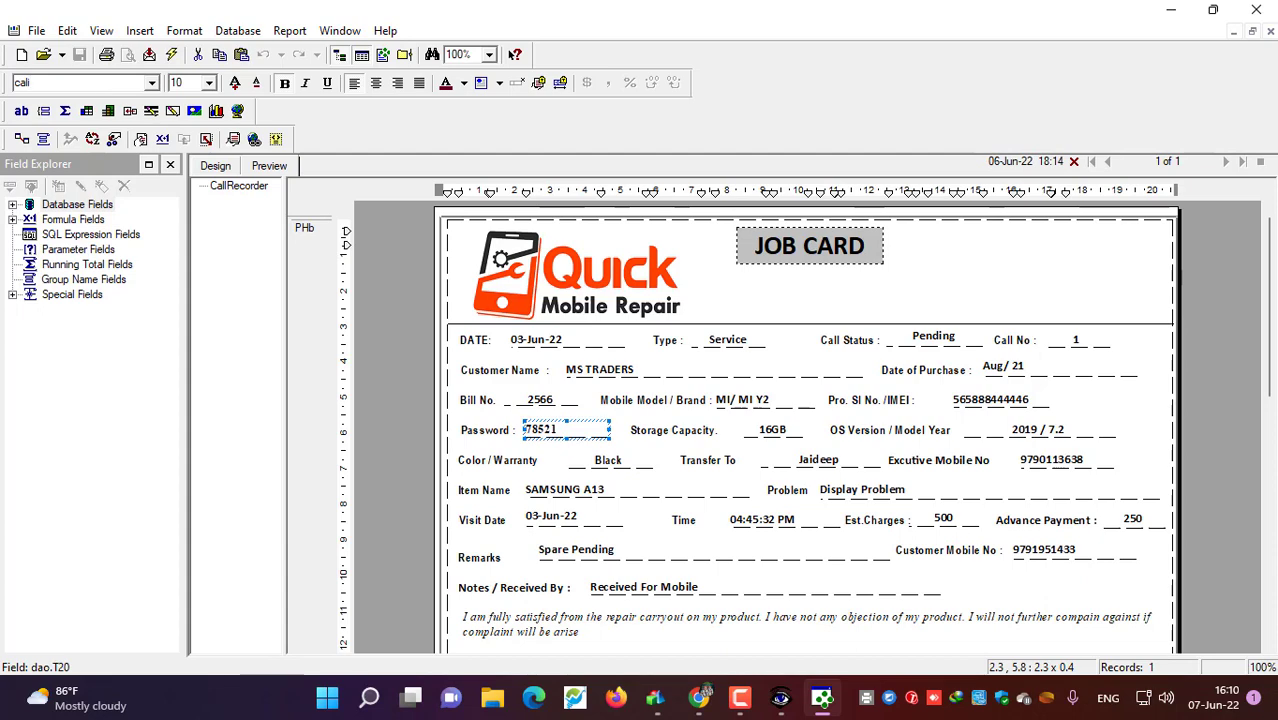
left_click(151, 82)
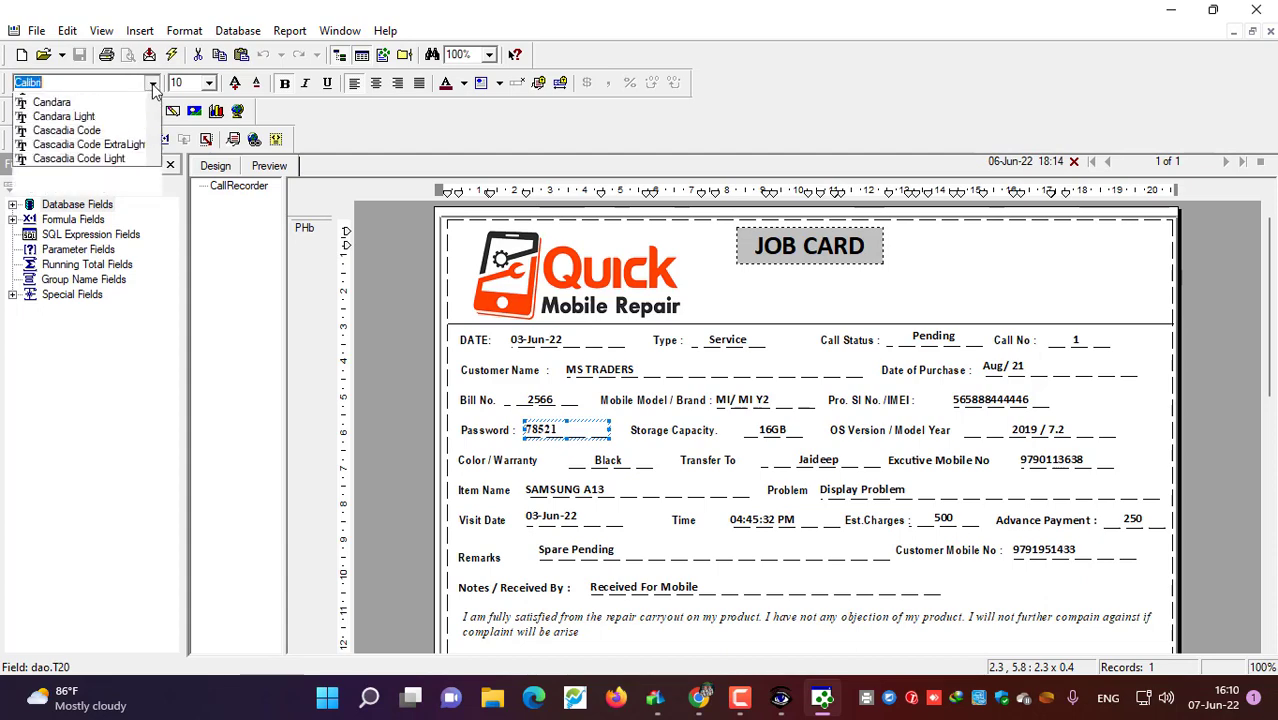
left_click(117, 105)
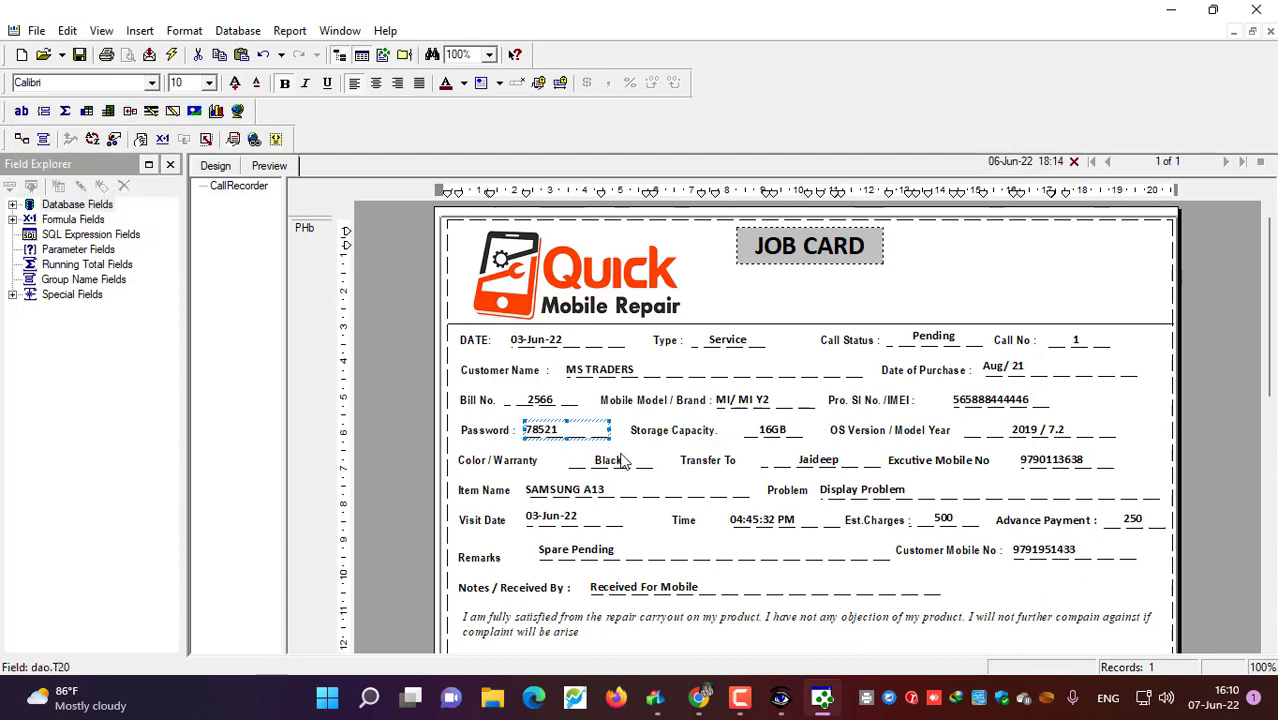
Step: Save CallRecorder.rpt and close the Crystal Reports designer
left_click(548, 441)
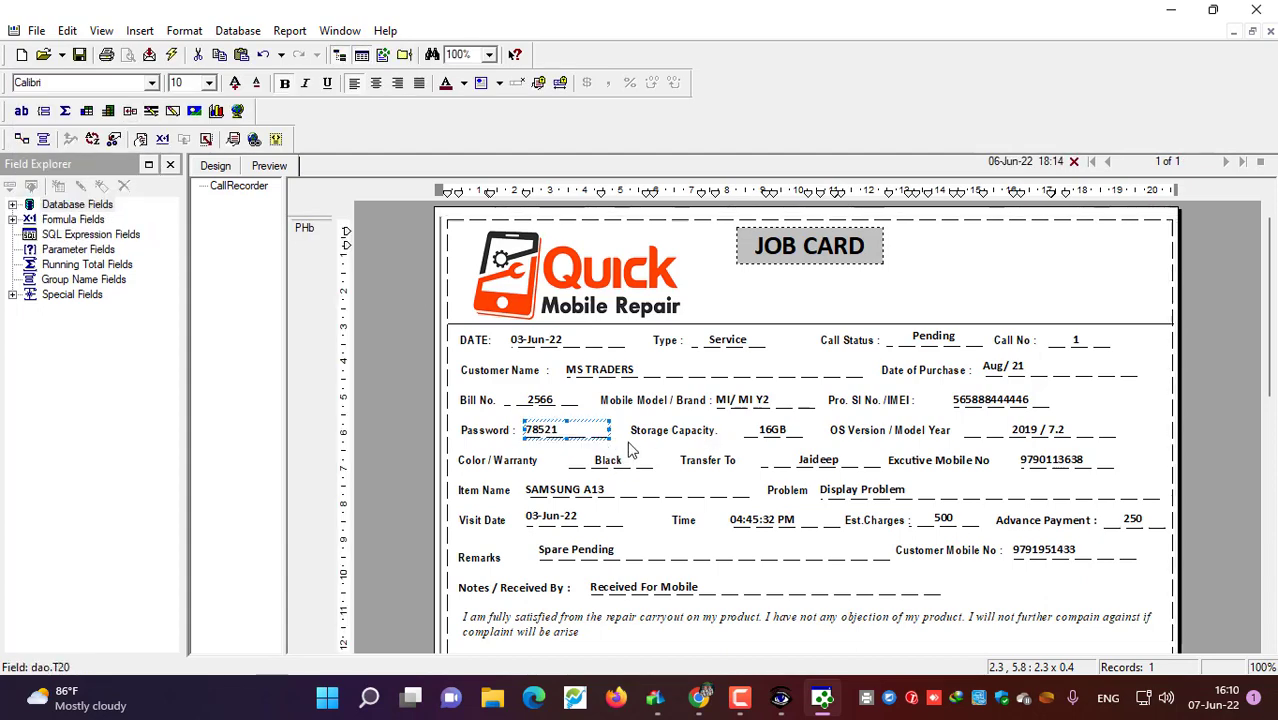
left_click(79, 54)
left_click(1258, 8)
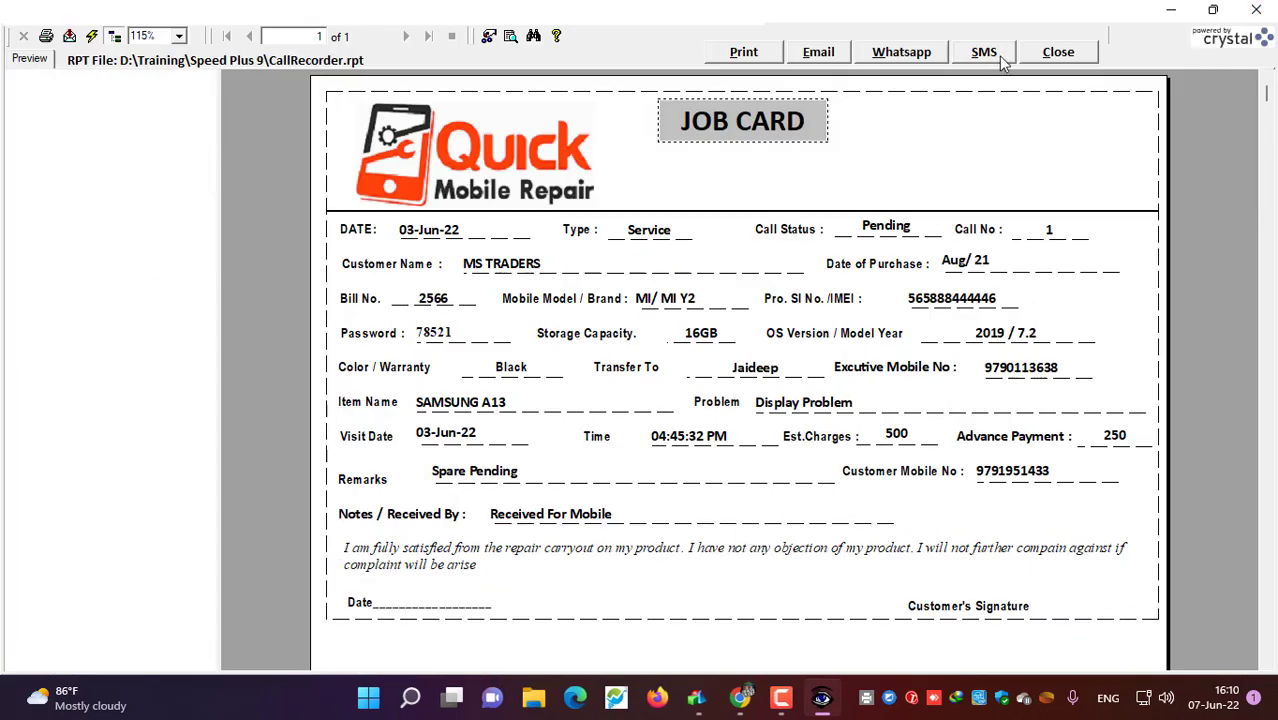
Step: Load call 2 from Latest Calls and print its job card
left_click(1056, 52)
left_click(1087, 162)
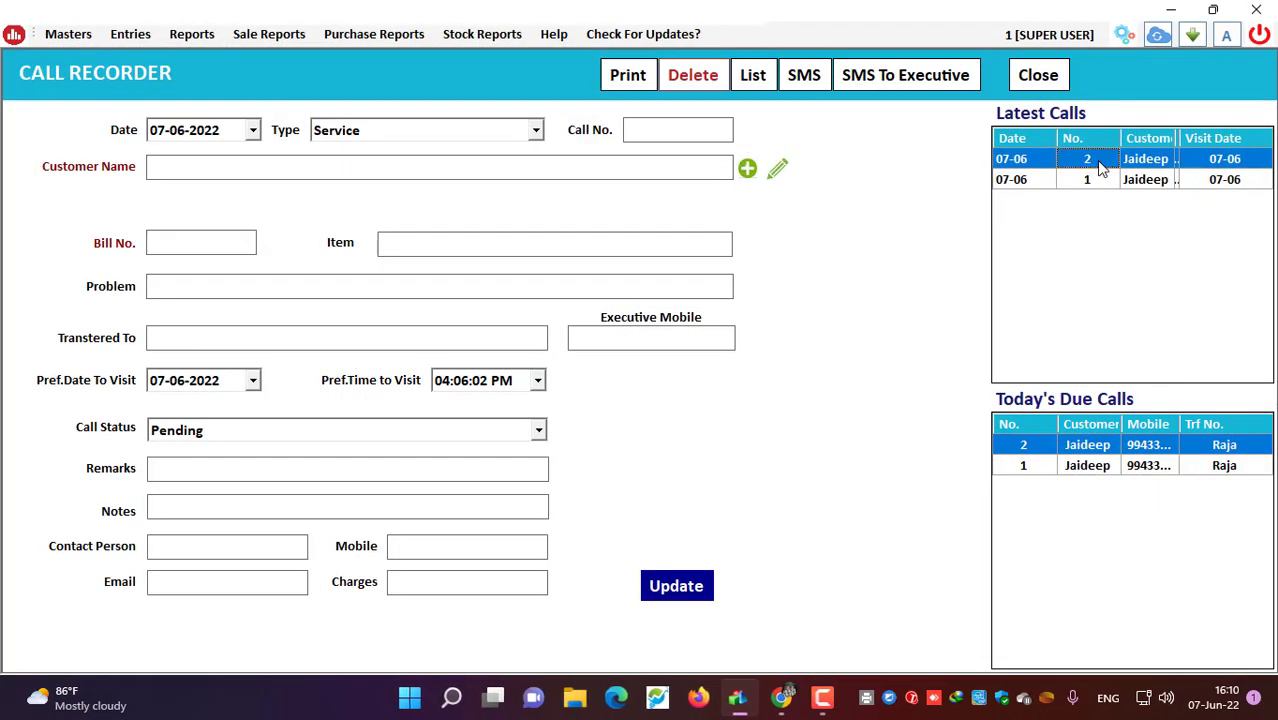
left_click(624, 76)
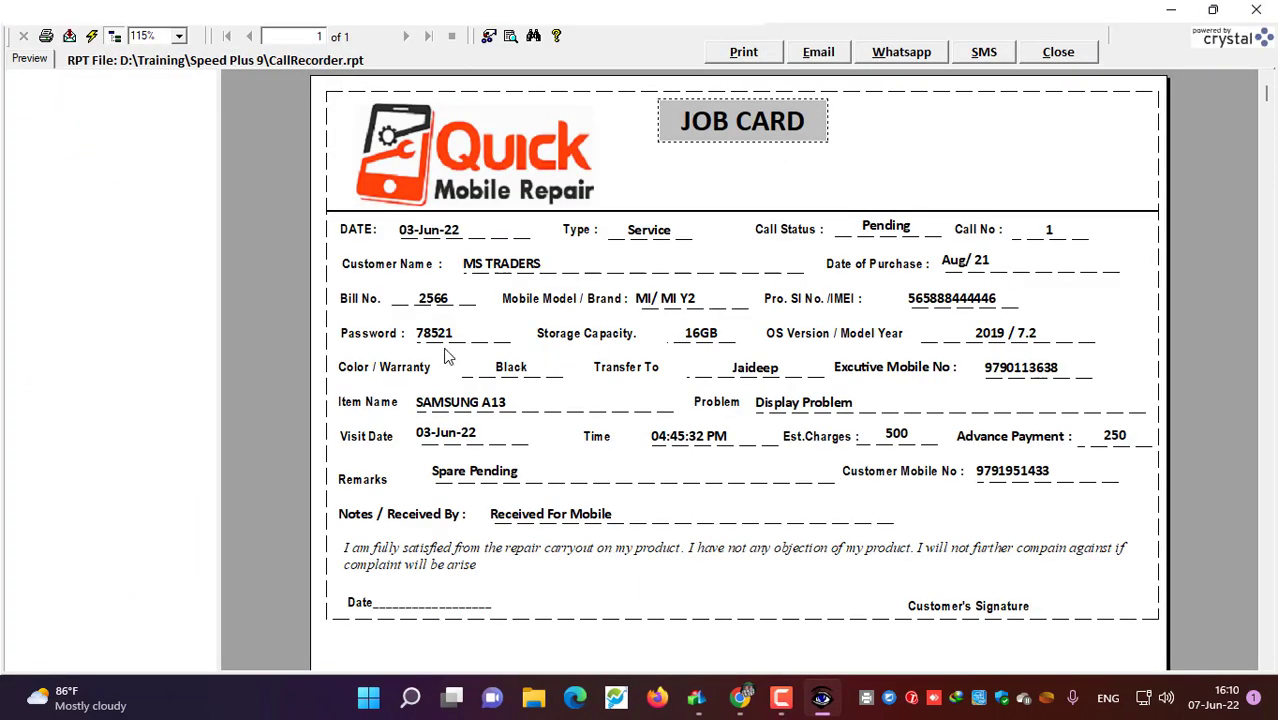
Step: Review call 2's job card preview with the Calibri Password value, then close it
scroll(549, 478, "down", 5)
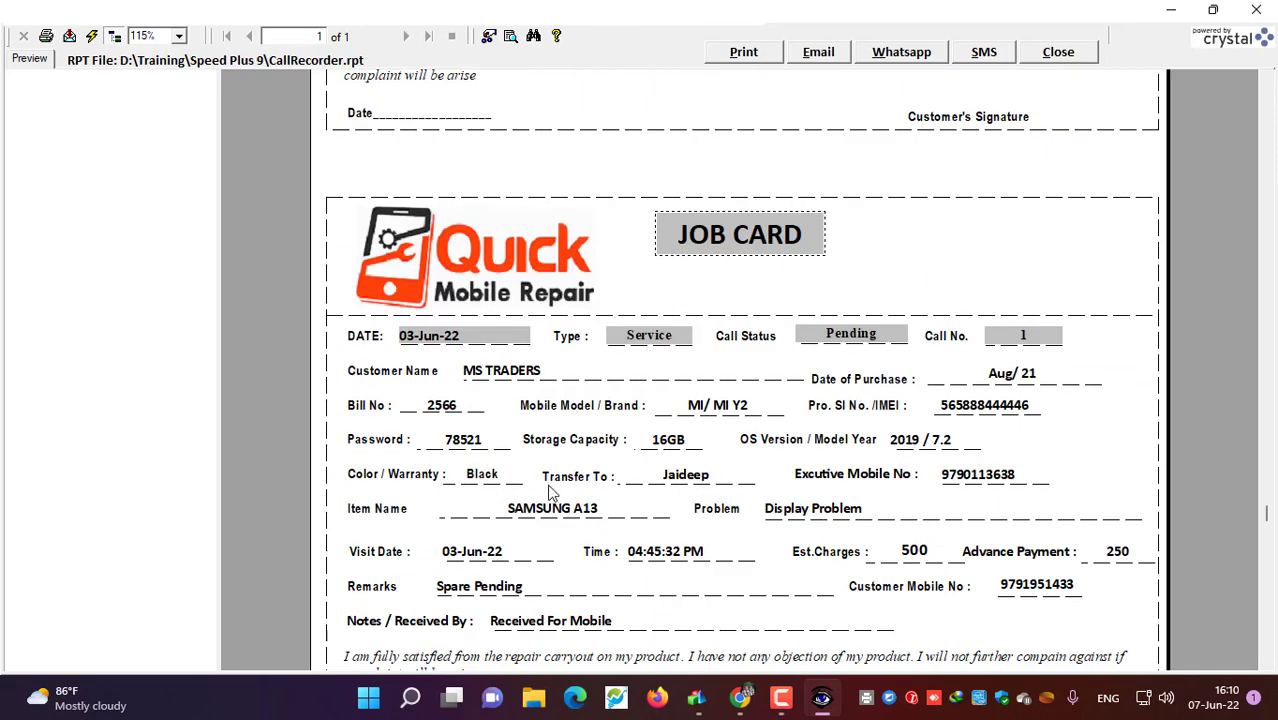
scroll(549, 492, "down", 2)
scroll(529, 290, "up", 4)
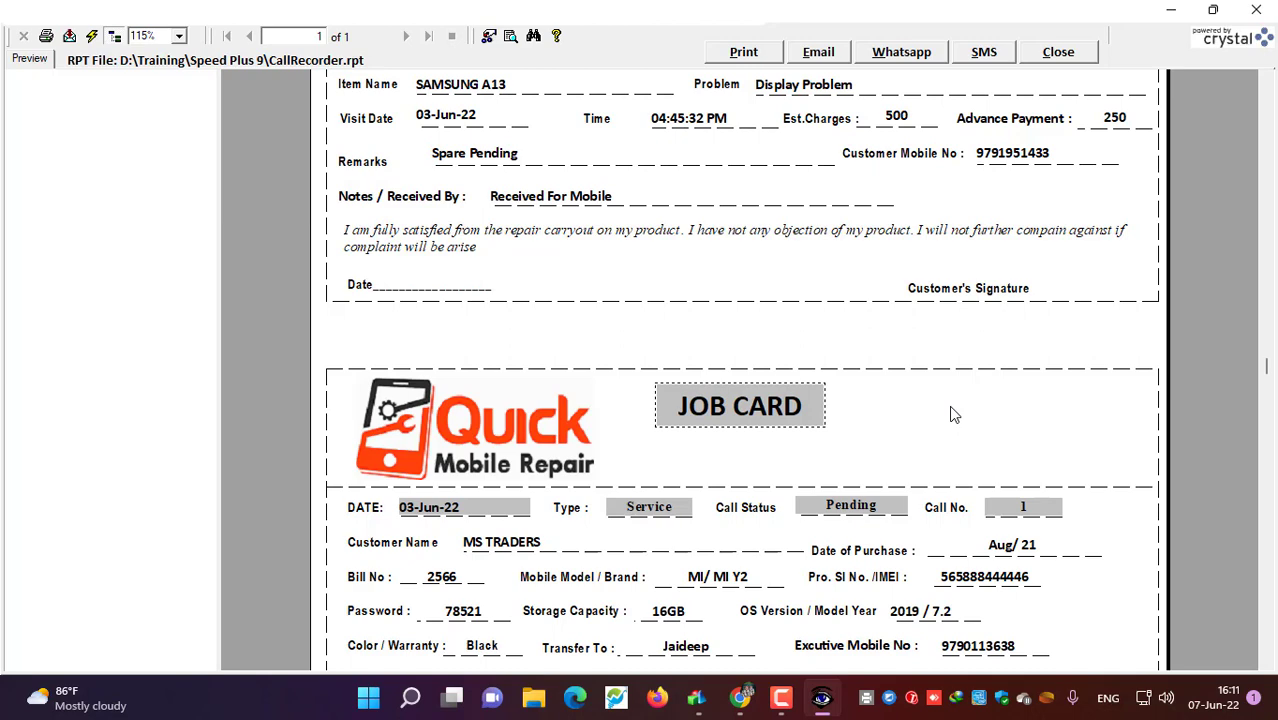
scroll(950, 419, "up", 3)
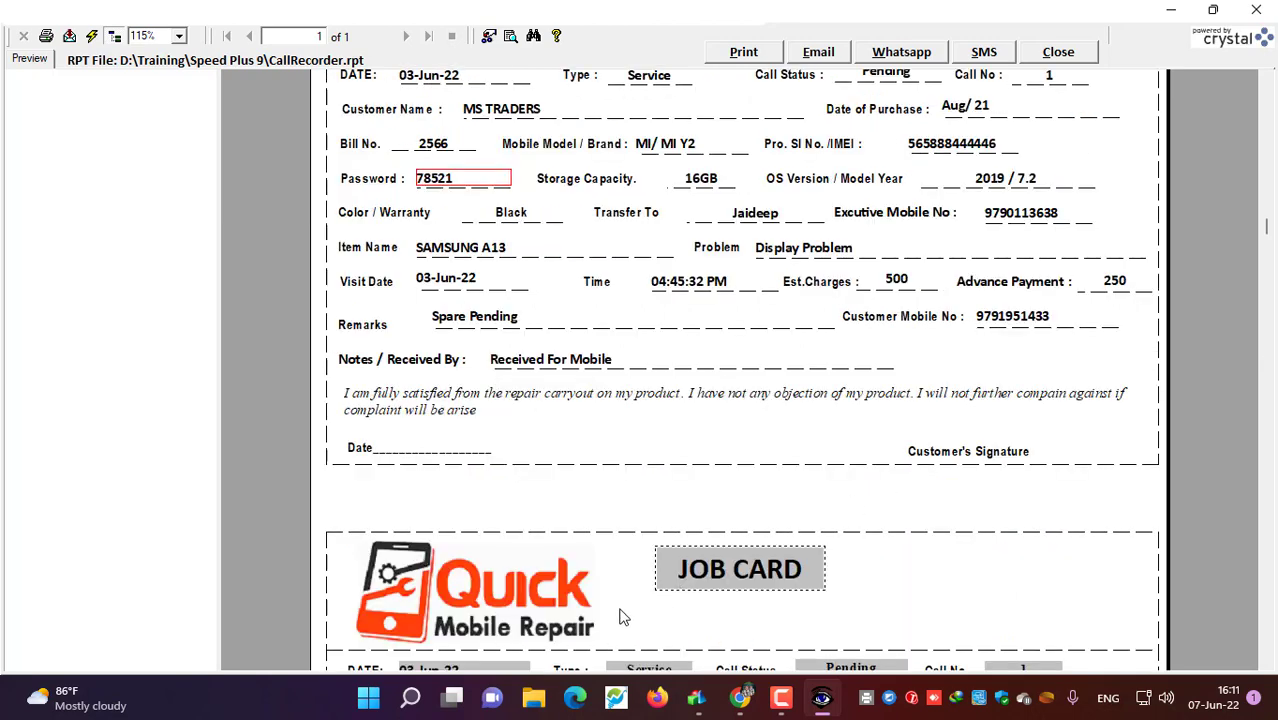
scroll(729, 636, "down", 5)
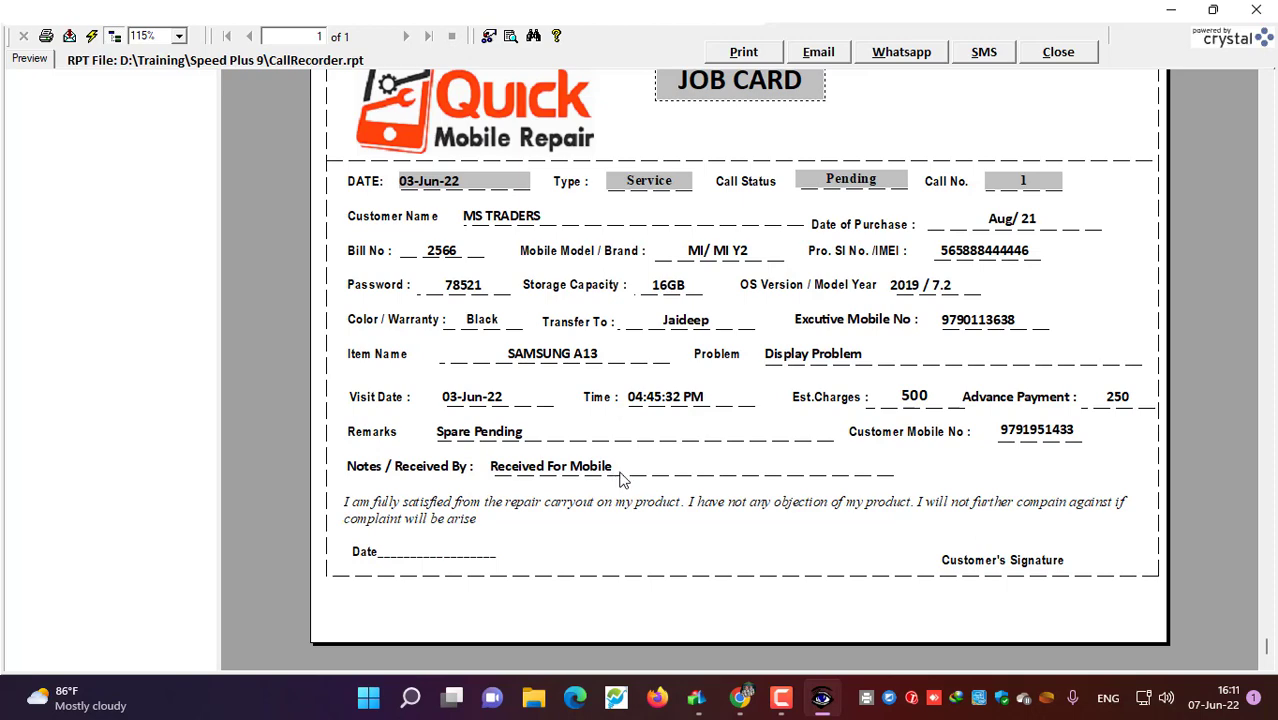
left_click(1058, 51)
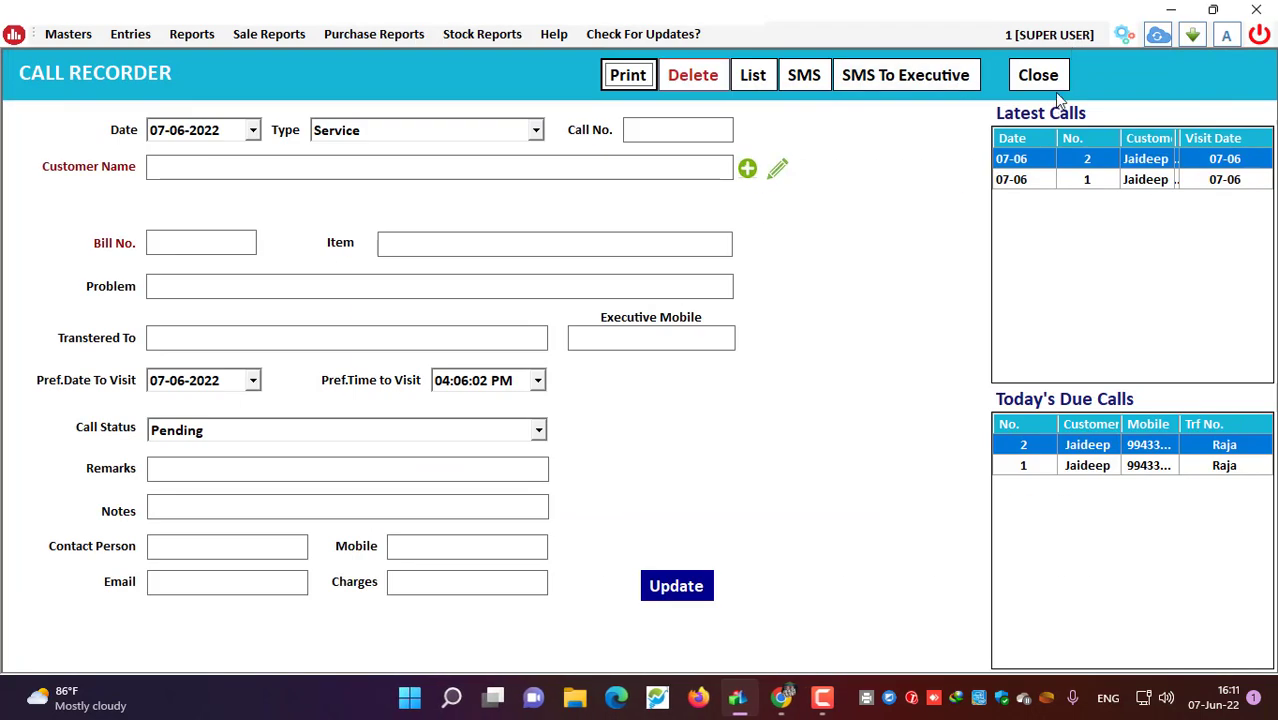
Step: Close the call form and refresh the List of Calls for 07-06-2022 to include call 2
left_click(1064, 86)
left_click(758, 80)
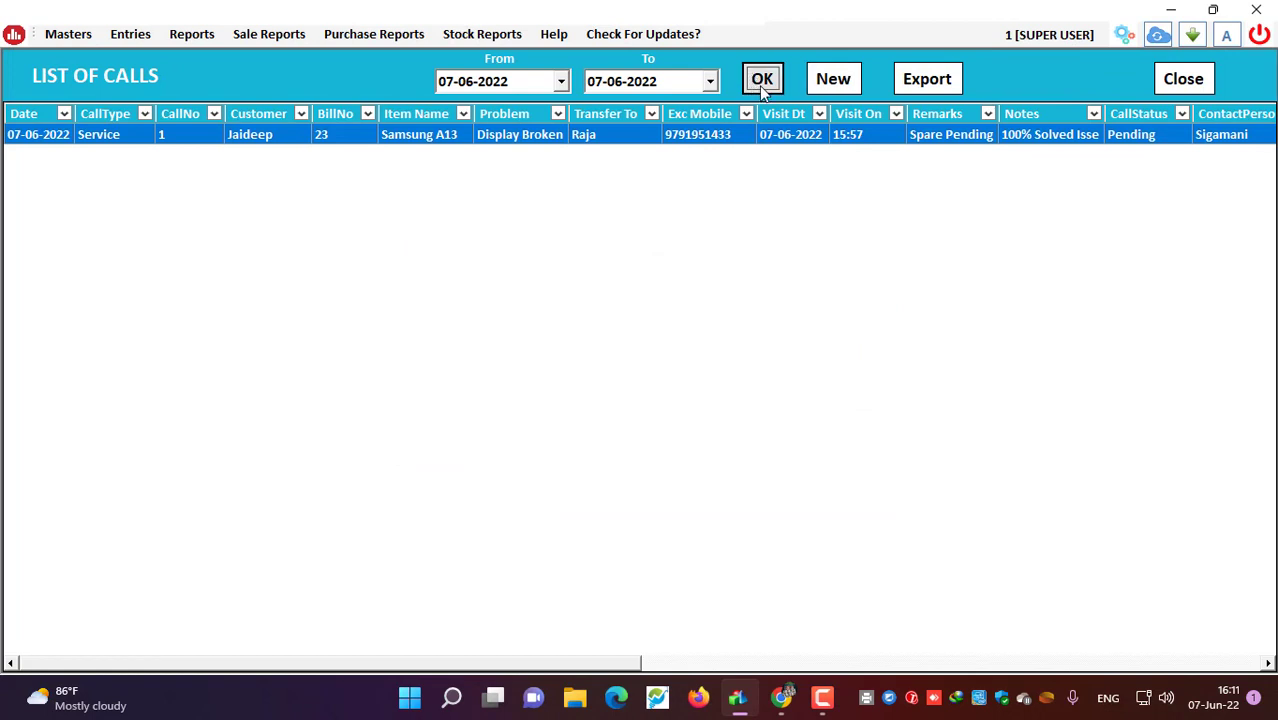
left_click(760, 84)
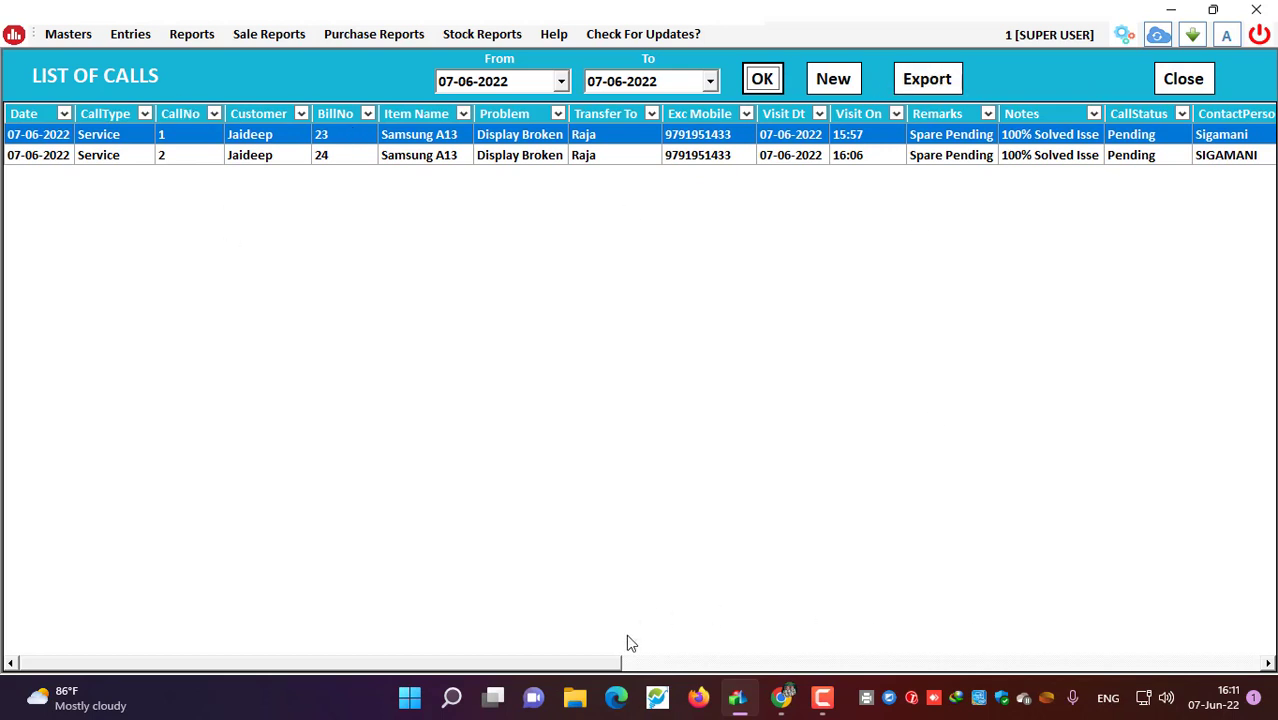
Step: Scroll right to check the Ad_1 to Ad_8 values for calls 1 and 2
left_click_drag(601, 664, 921, 668)
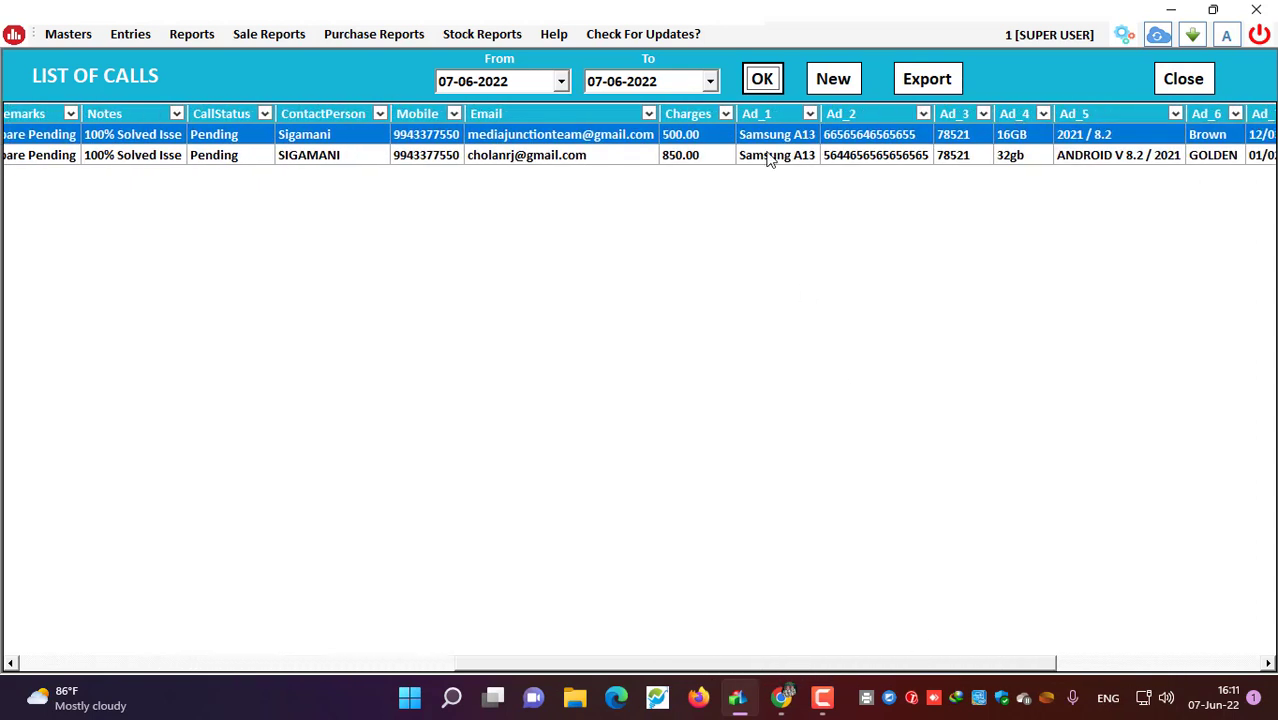
left_click(695, 160)
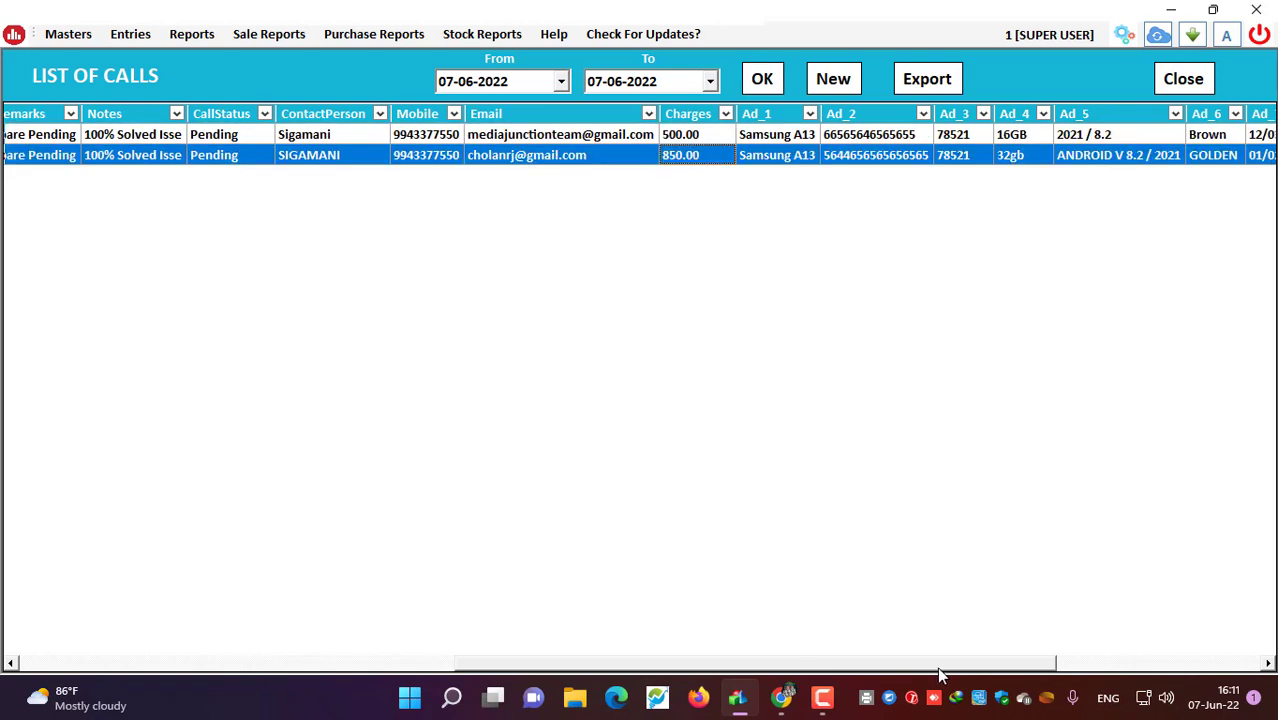
left_click_drag(938, 670, 1045, 670)
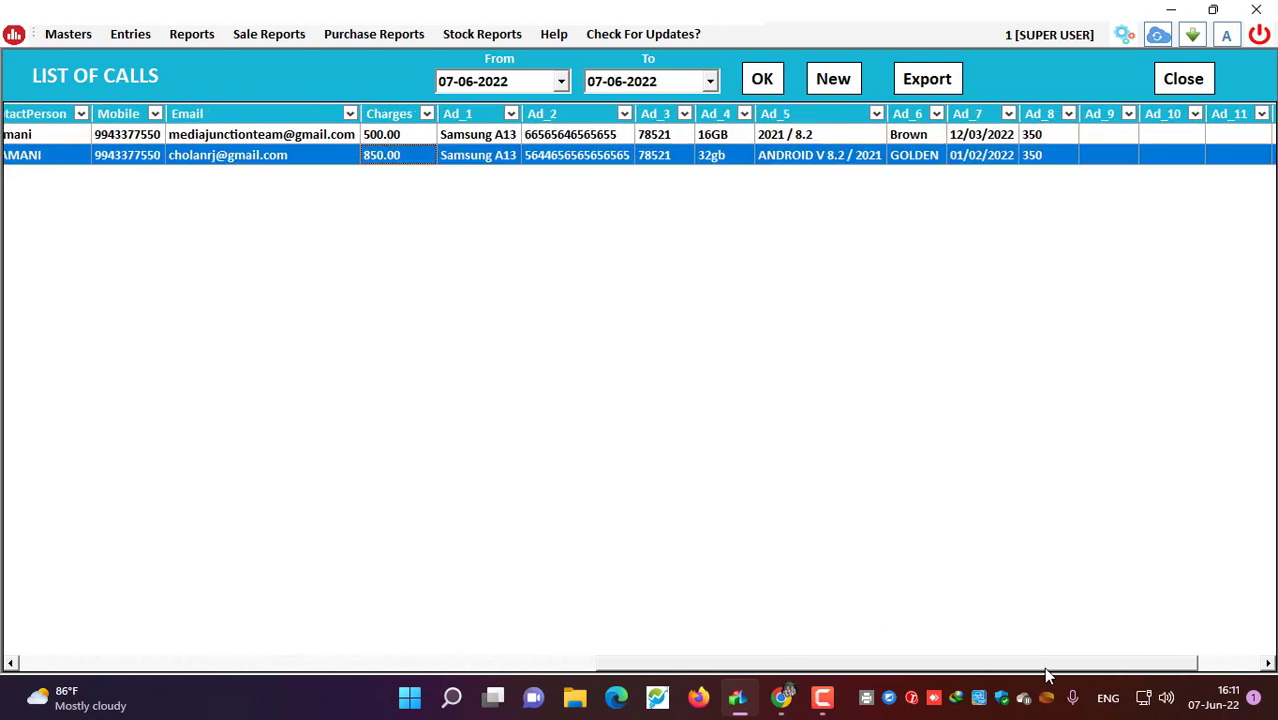
left_click(1069, 114)
left_click(756, 354)
left_click(383, 137)
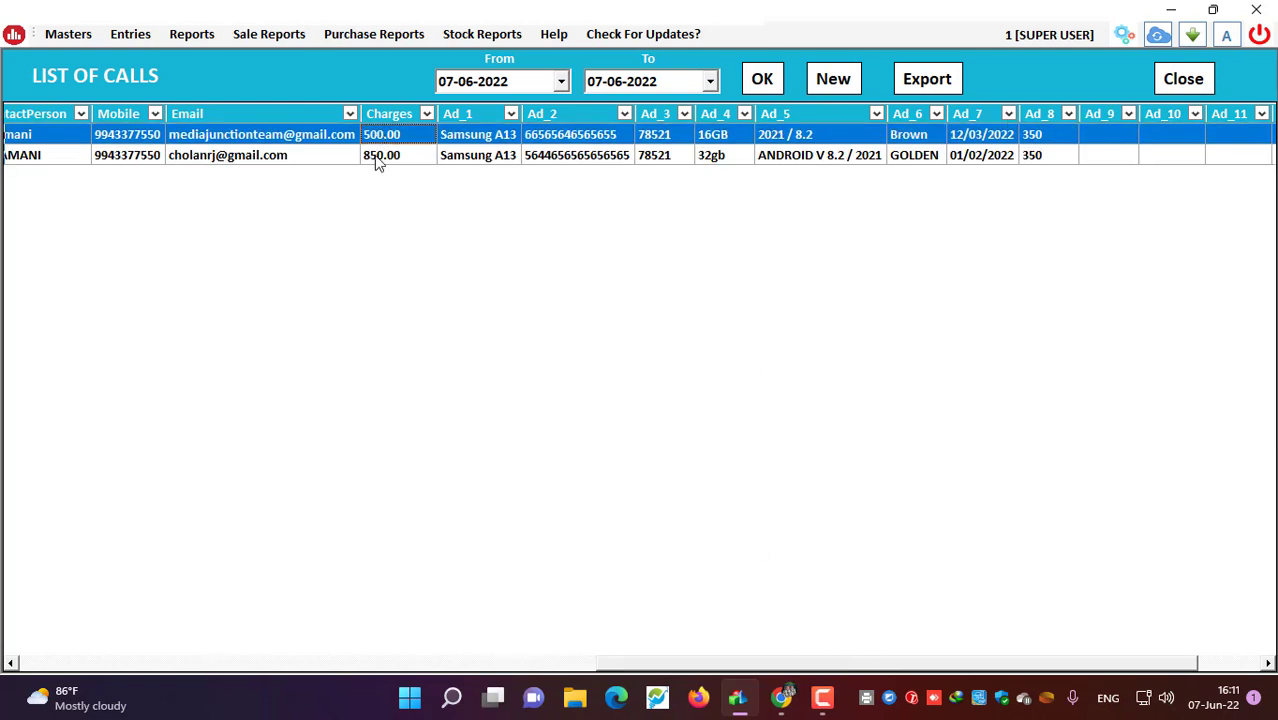
left_click(377, 160)
left_click(383, 140)
left_click(373, 162)
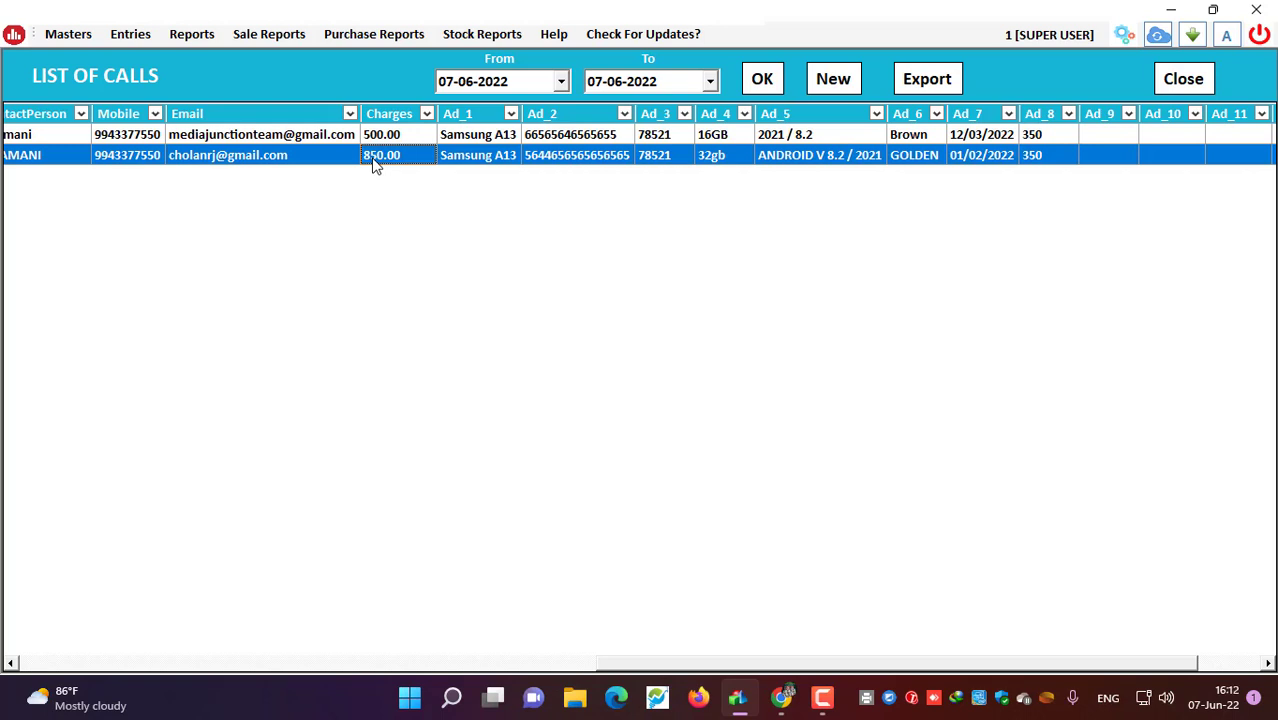
Step: Start a new Call Recorder entry, then close it and the List of Calls
left_click(831, 80)
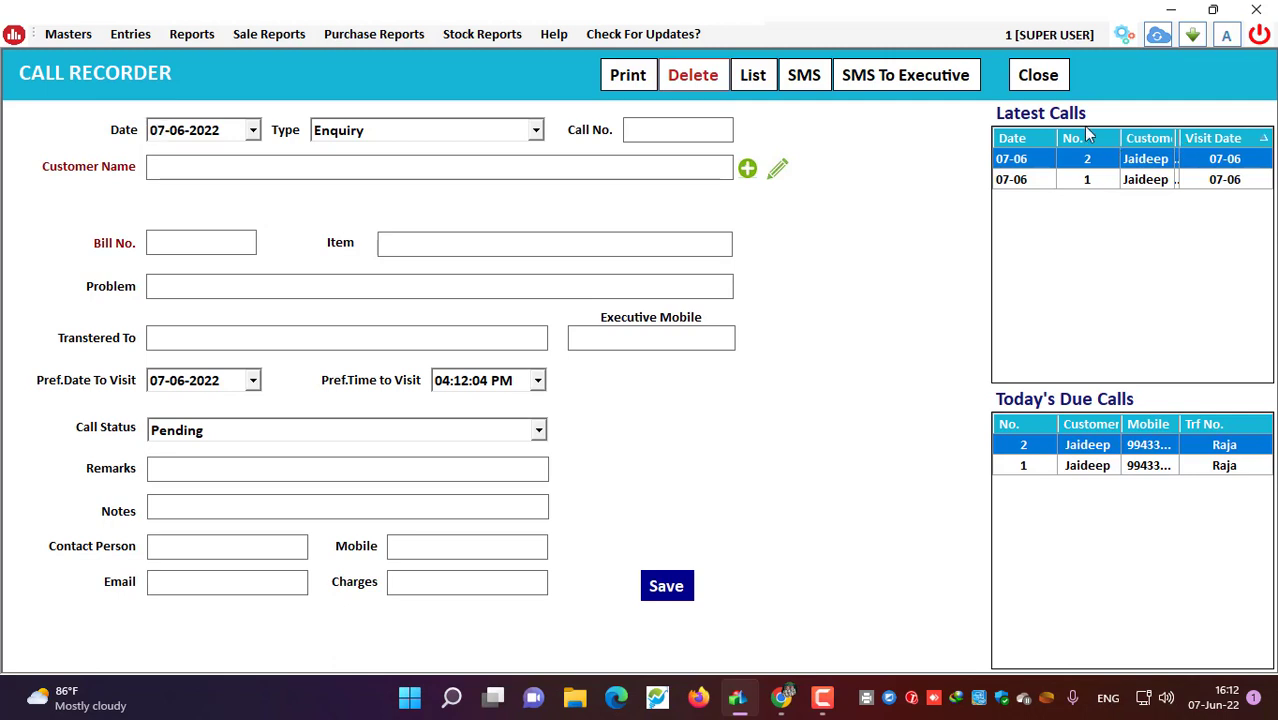
left_click(1055, 72)
left_click(1200, 82)
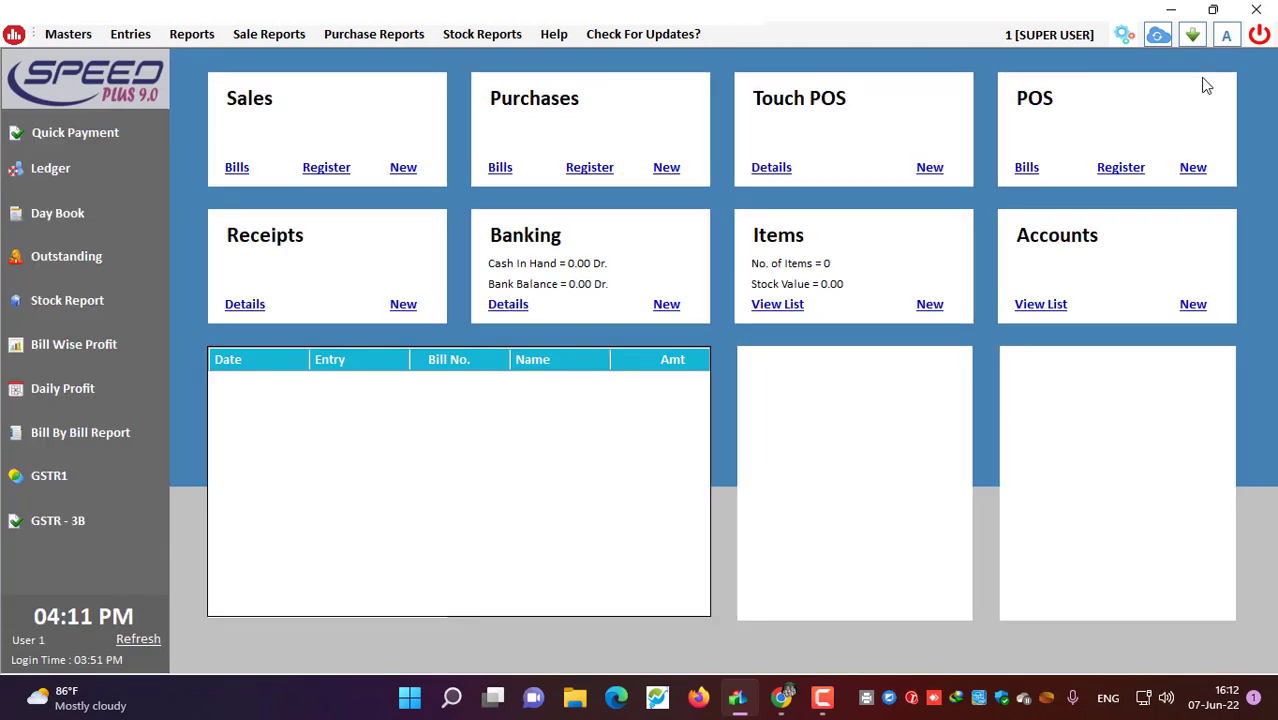